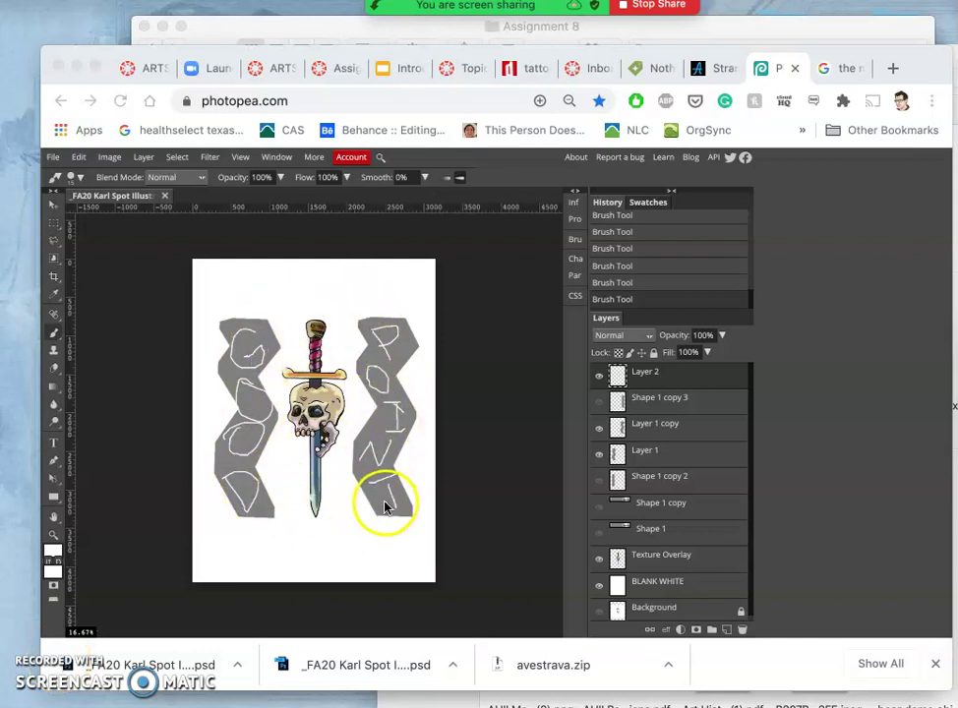
Finish the brush stroke of the P outline at the top of the right grey zigzag column.
left_click_drag(370, 317, 376, 356)
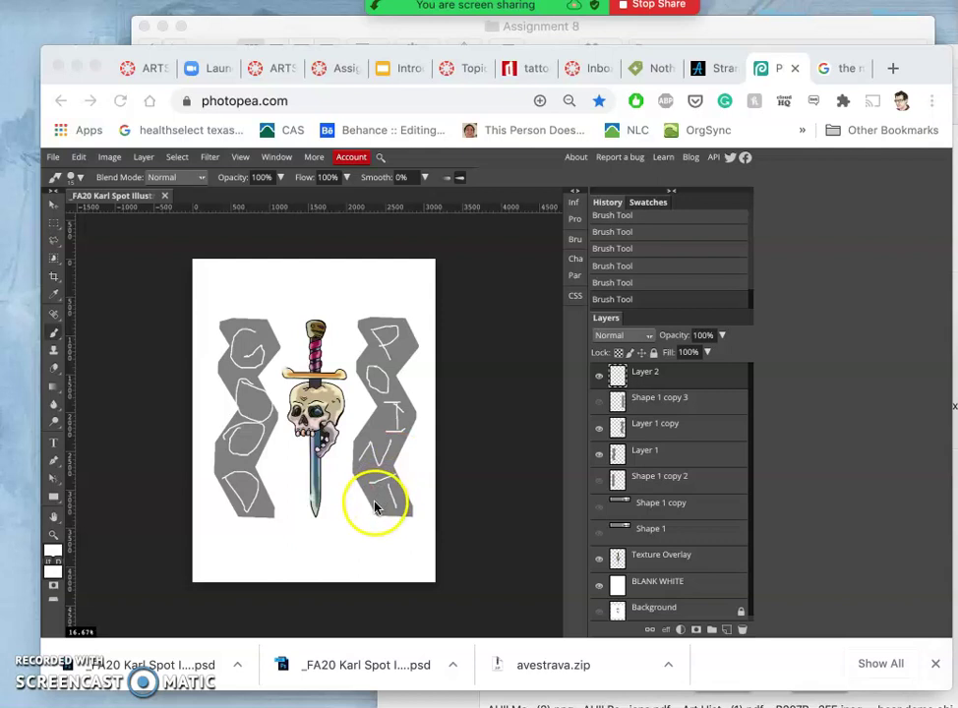
Return to the DaFont tattoo results and enter GOOD POINT !***? as the preview text.
left_click(536, 71)
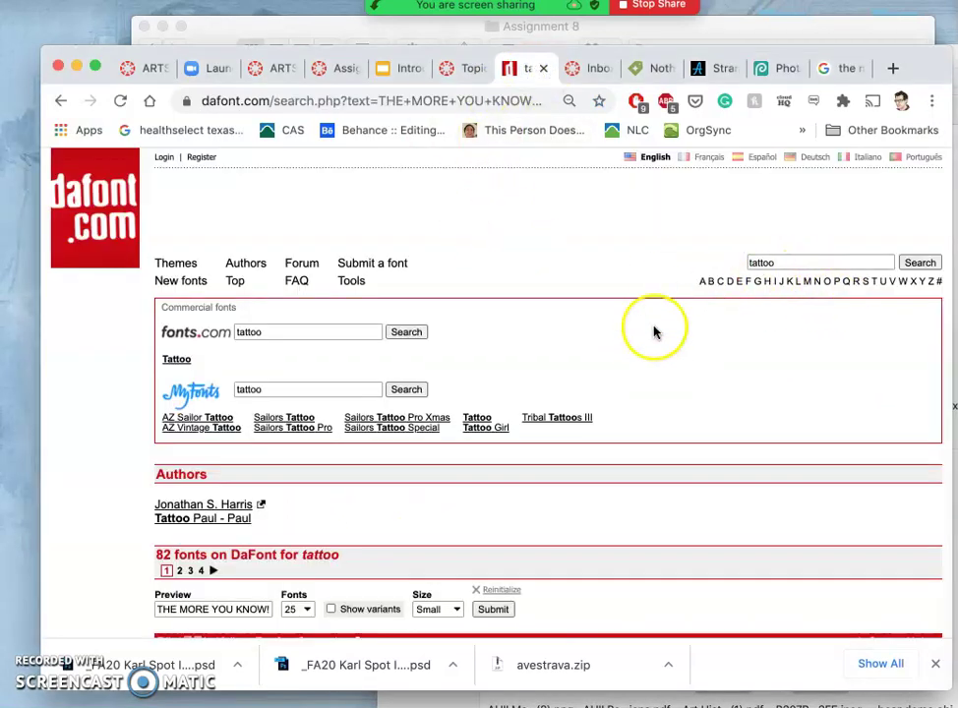
scroll(550, 441, "down", 10)
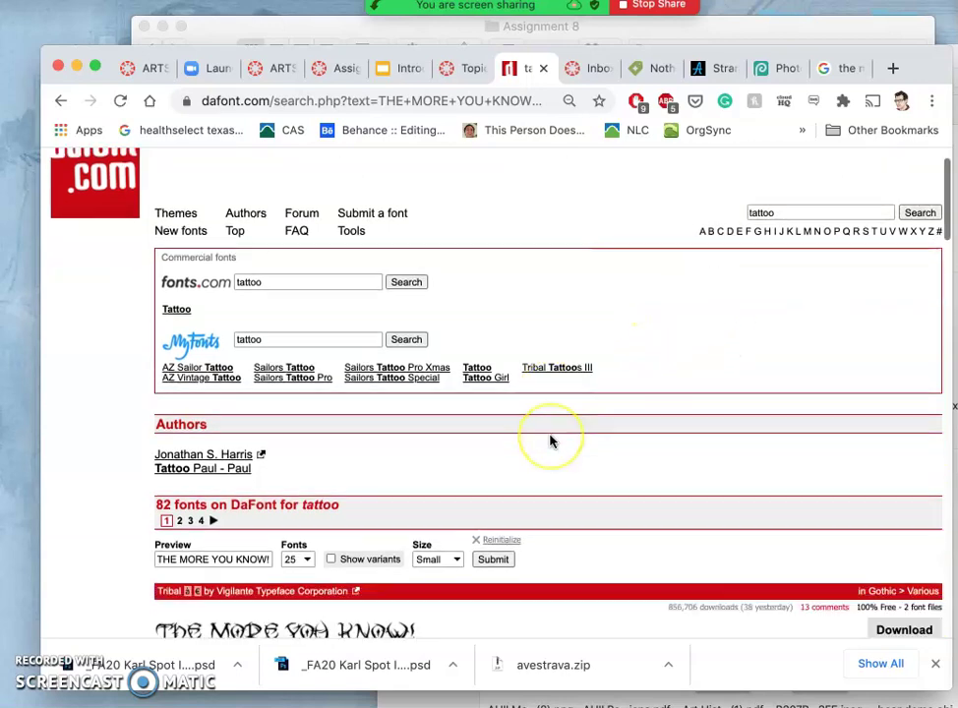
scroll(550, 443, "down", 2)
scroll(550, 443, "up", 8)
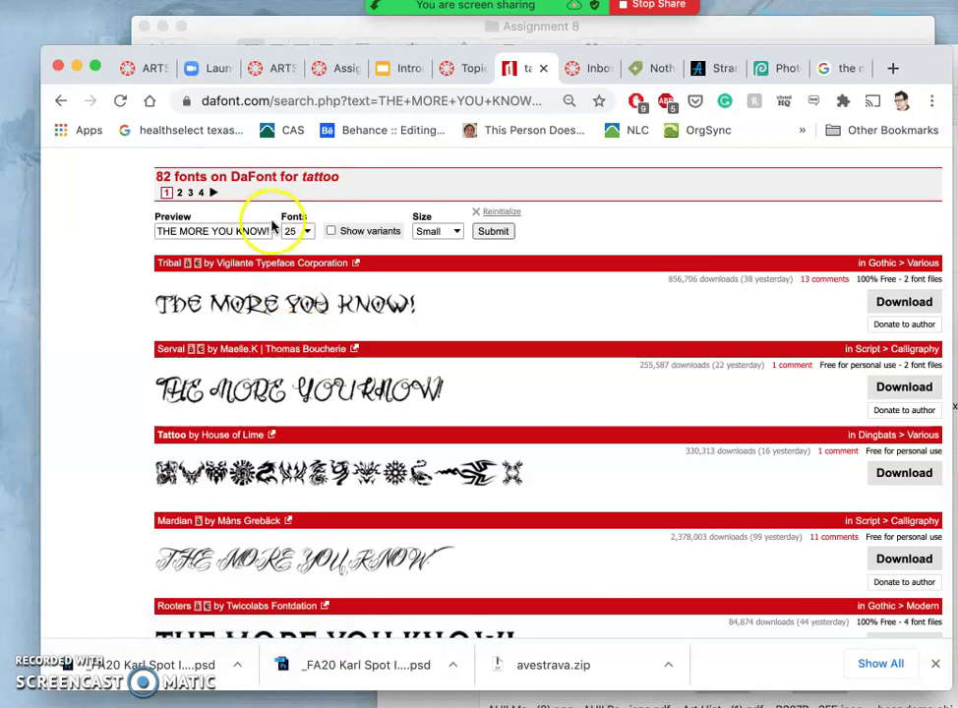
left_click(269, 231)
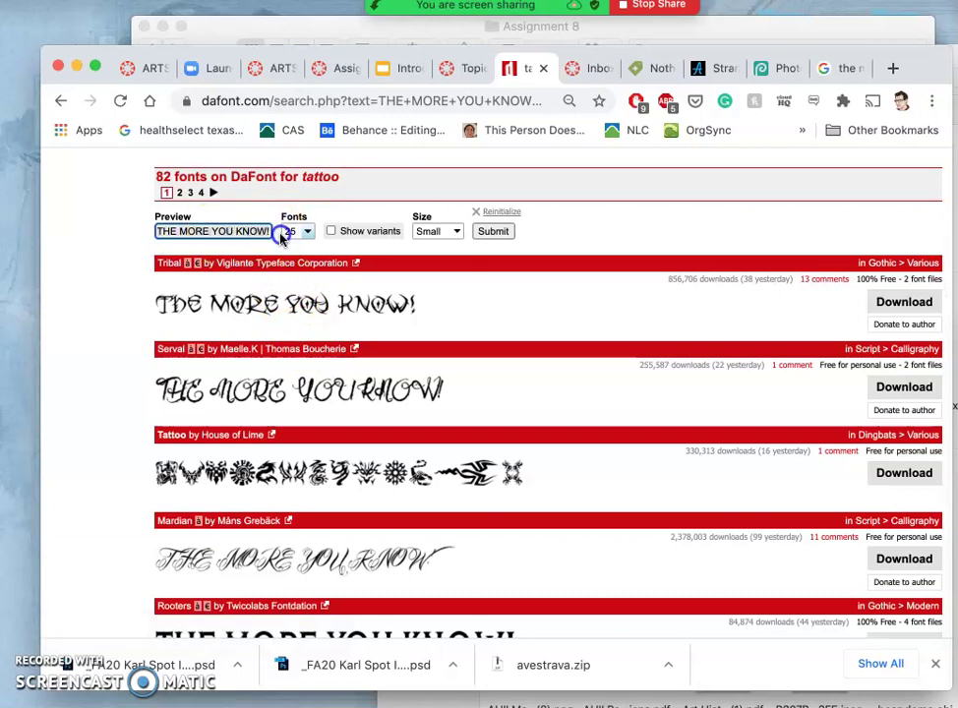
type("GOOG")
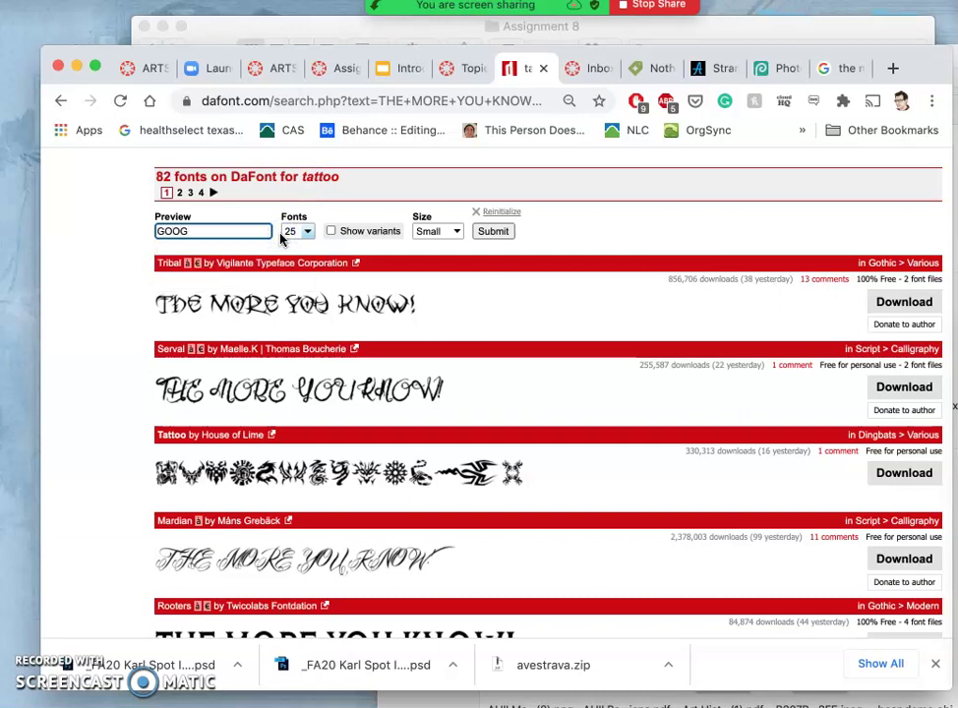
key("BackSpace")
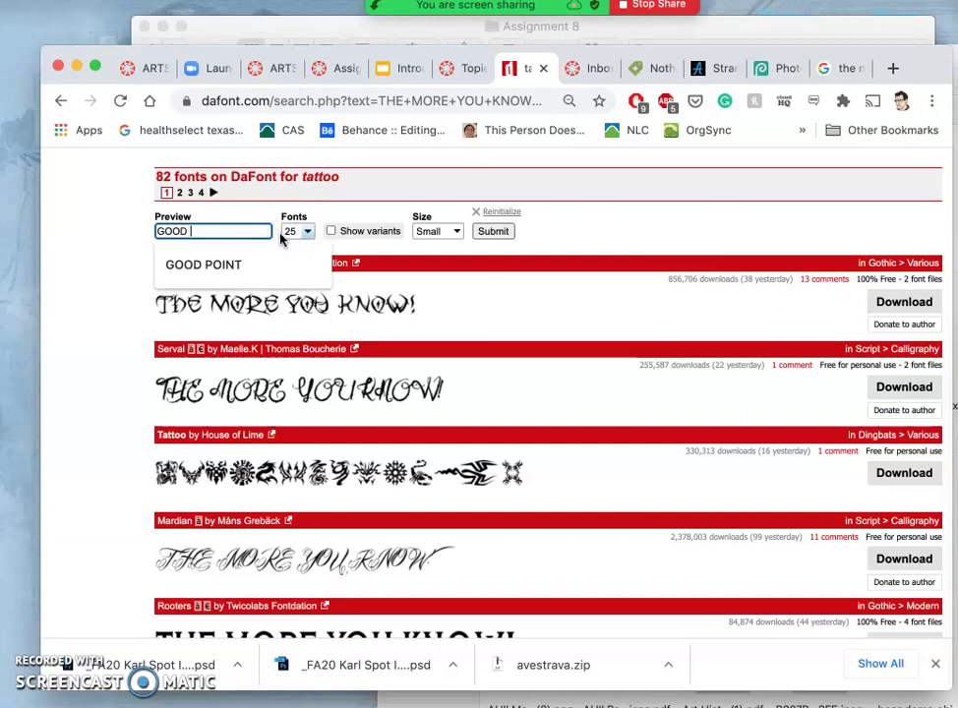
type("D")
left_click(227, 264)
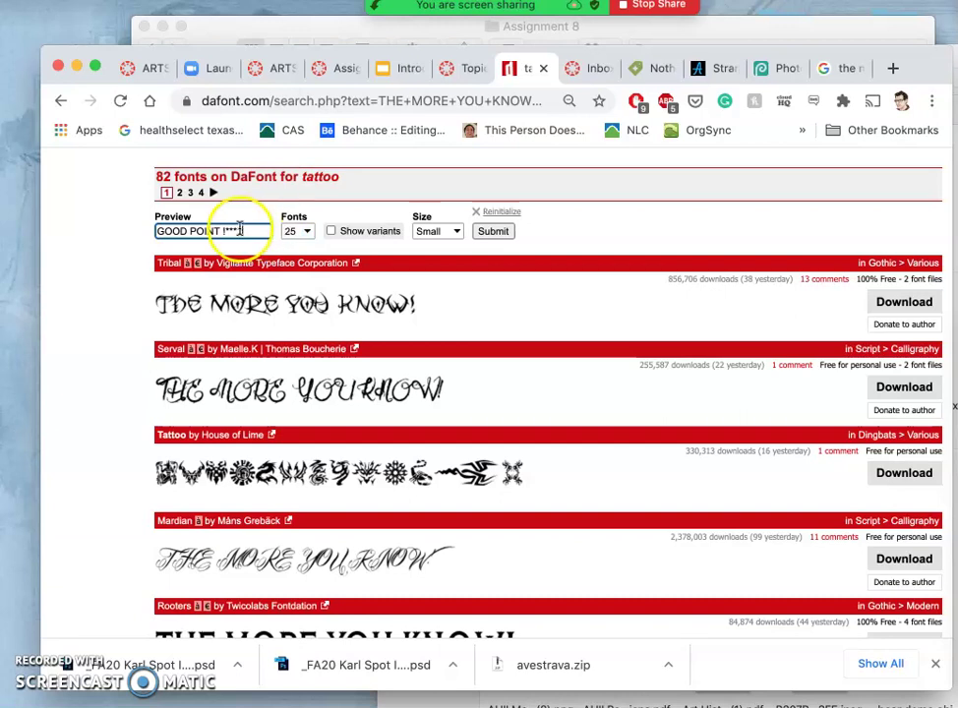
Set the preview size to Medium and submit to reload the results.
left_click(449, 232)
left_click(449, 242)
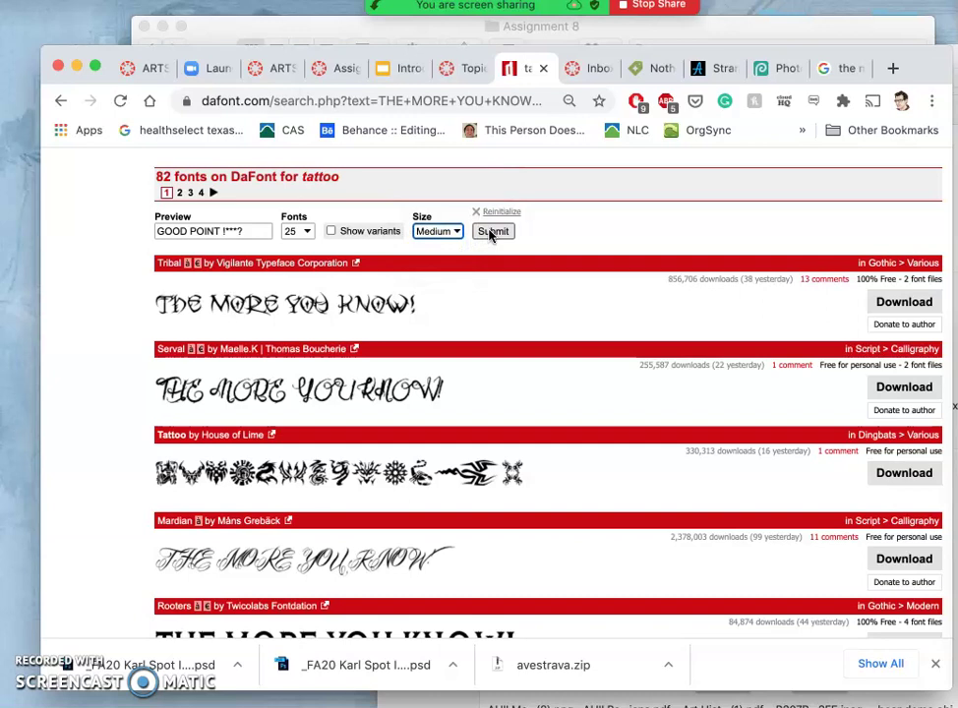
left_click(490, 232)
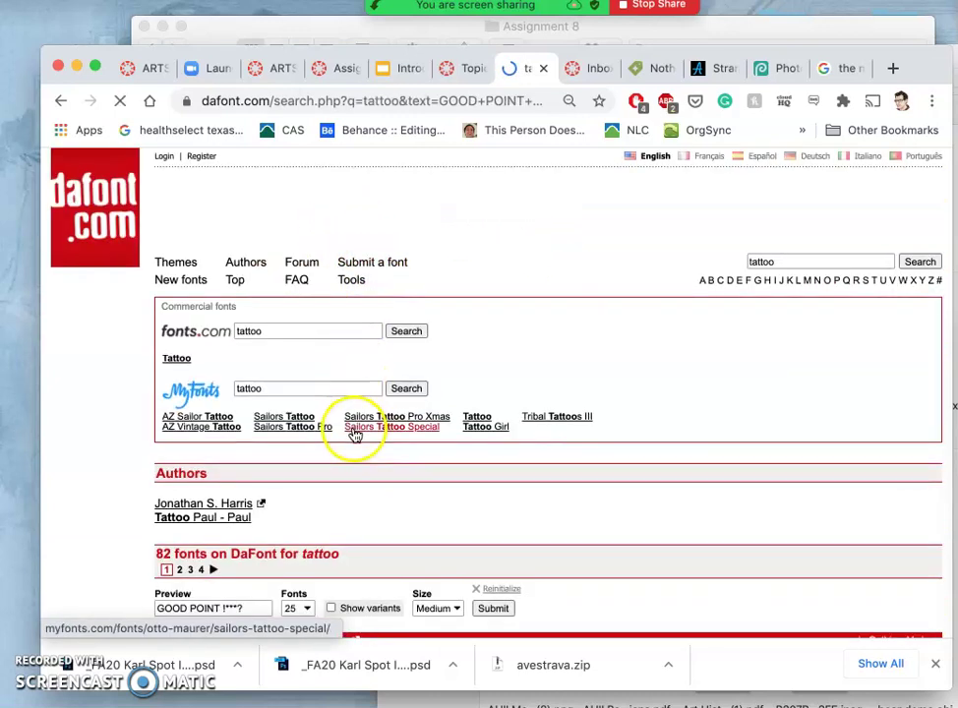
Turn on Show variants so each font's style variants are listed.
scroll(354, 434, "down", 3)
left_click(330, 452)
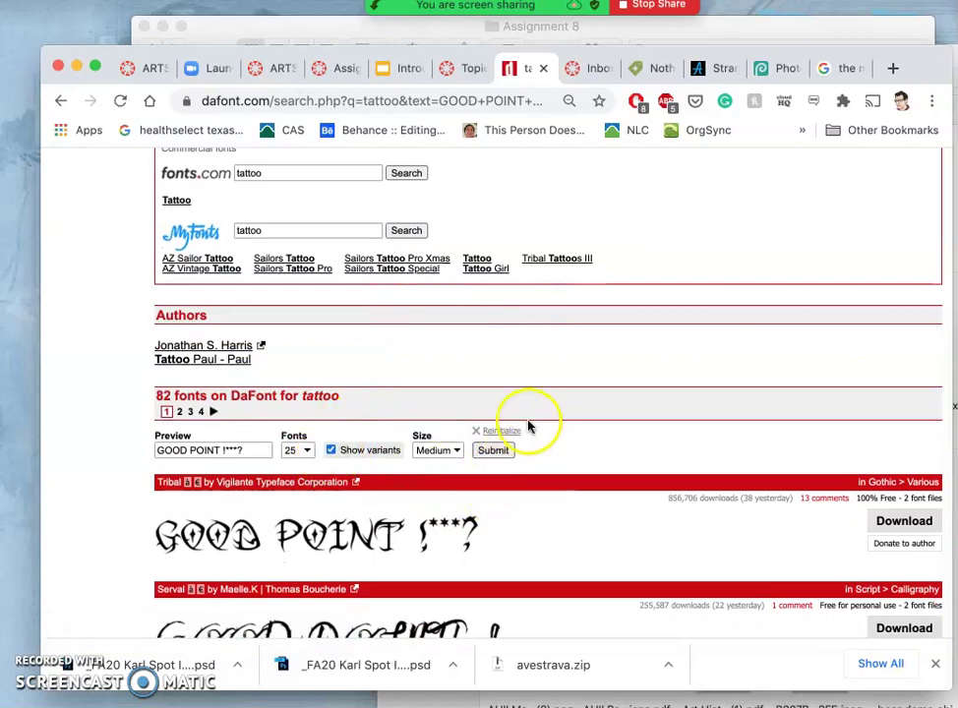
scroll(528, 426, "down", 3)
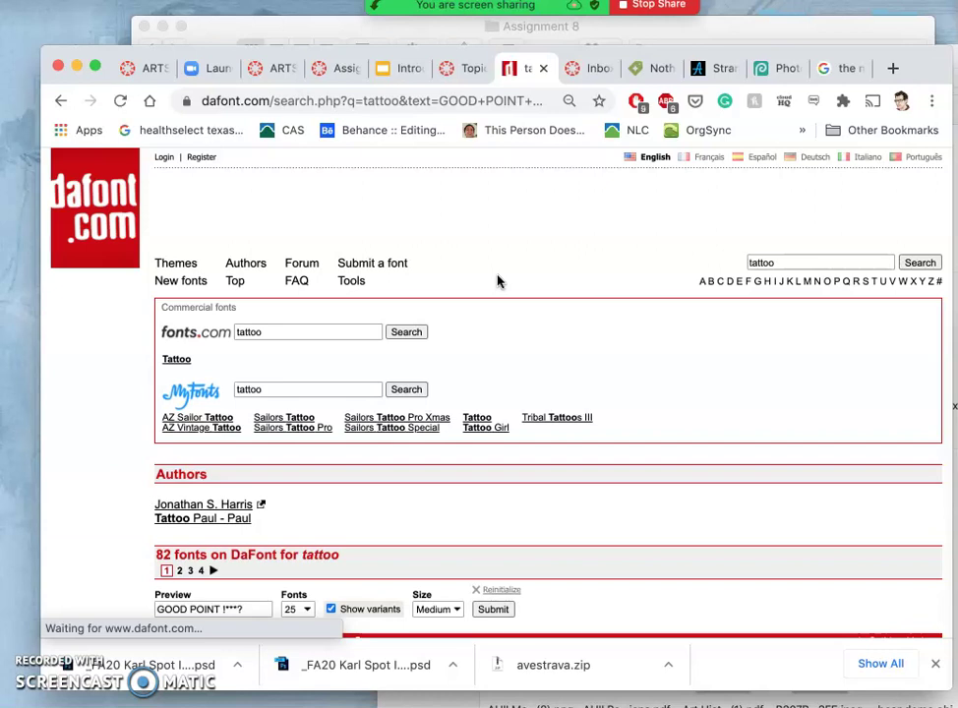
scroll(551, 391, "down", 5)
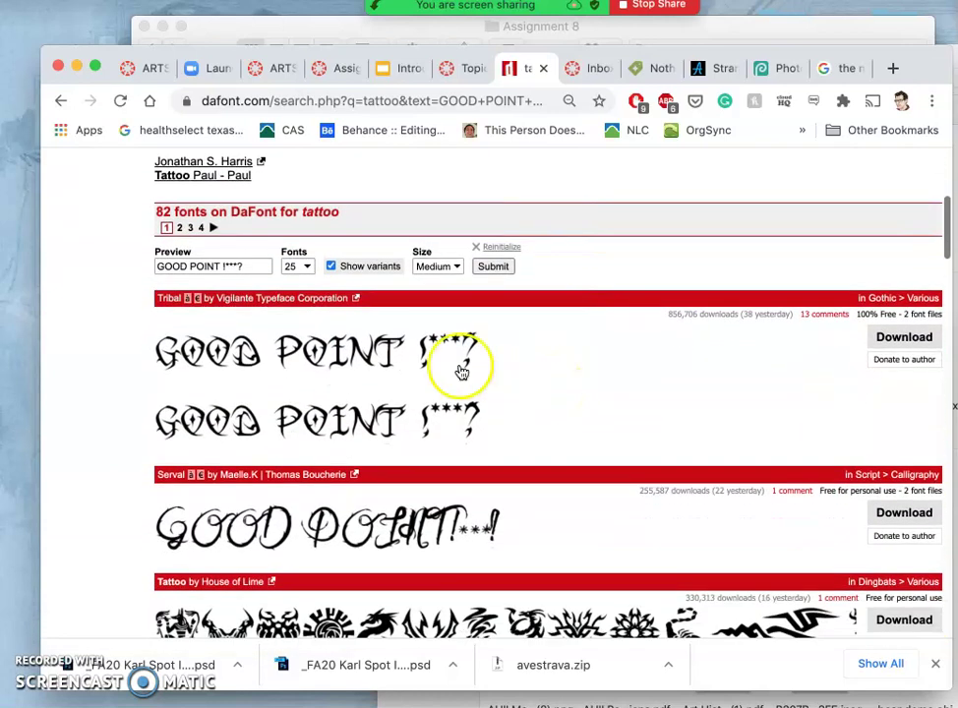
Browse the GOOD POINT !***? previews, including Tribal, Tattoo Ink and Inked Skin.
scroll(434, 443, "down", 7)
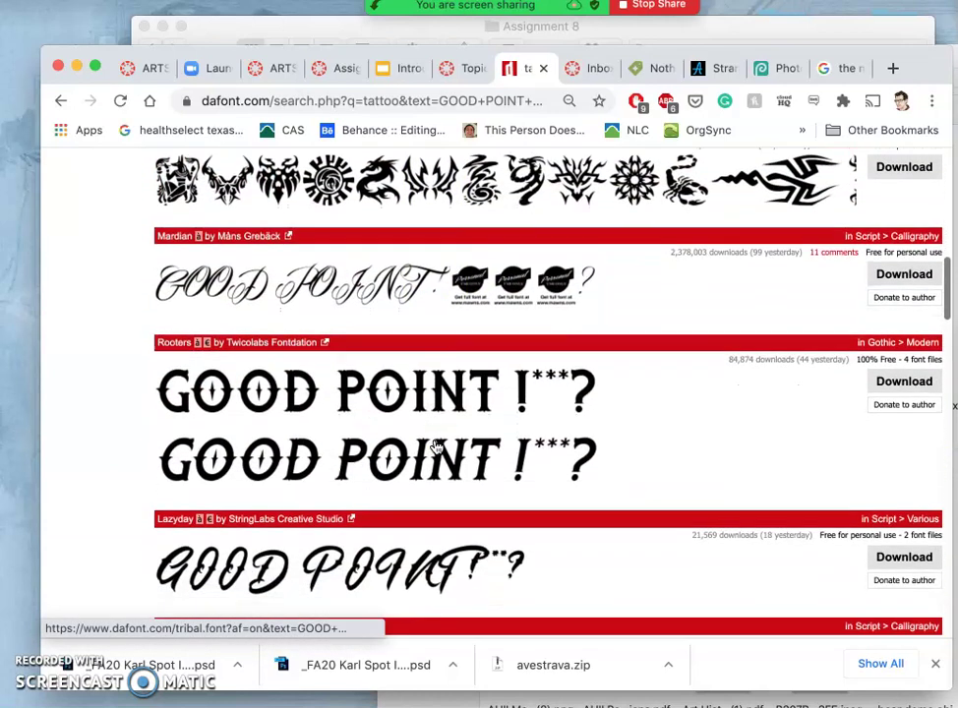
scroll(436, 445, "down", 1)
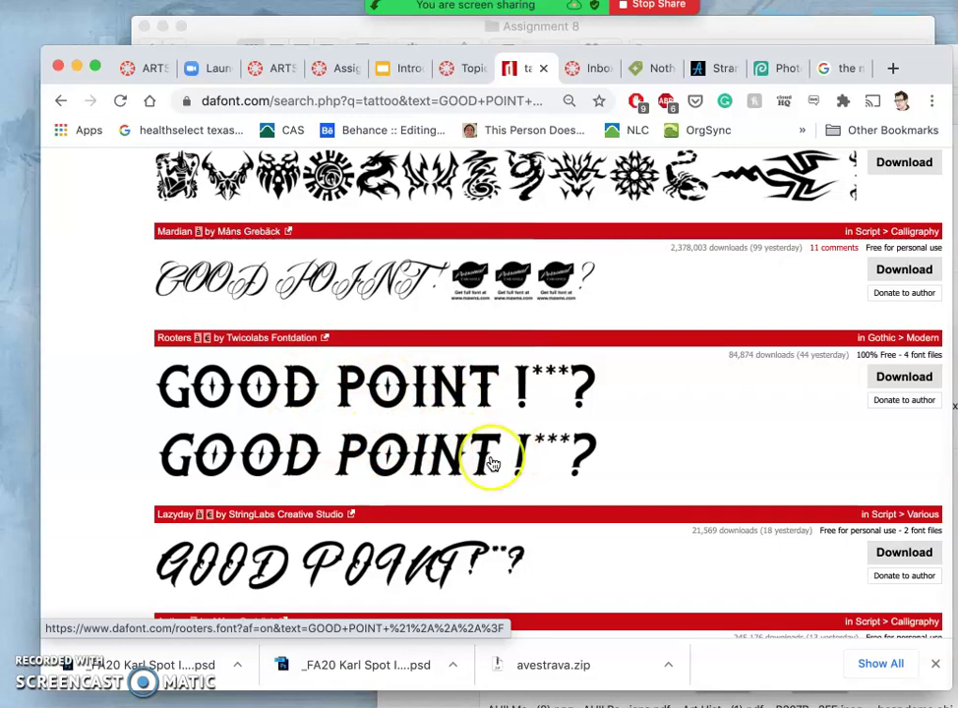
scroll(481, 458, "down", 5)
scroll(491, 460, "up", 4)
scroll(553, 455, "down", 4)
scroll(549, 462, "down", 13)
scroll(549, 462, "down", 10)
scroll(550, 462, "down", 3)
scroll(549, 464, "down", 2)
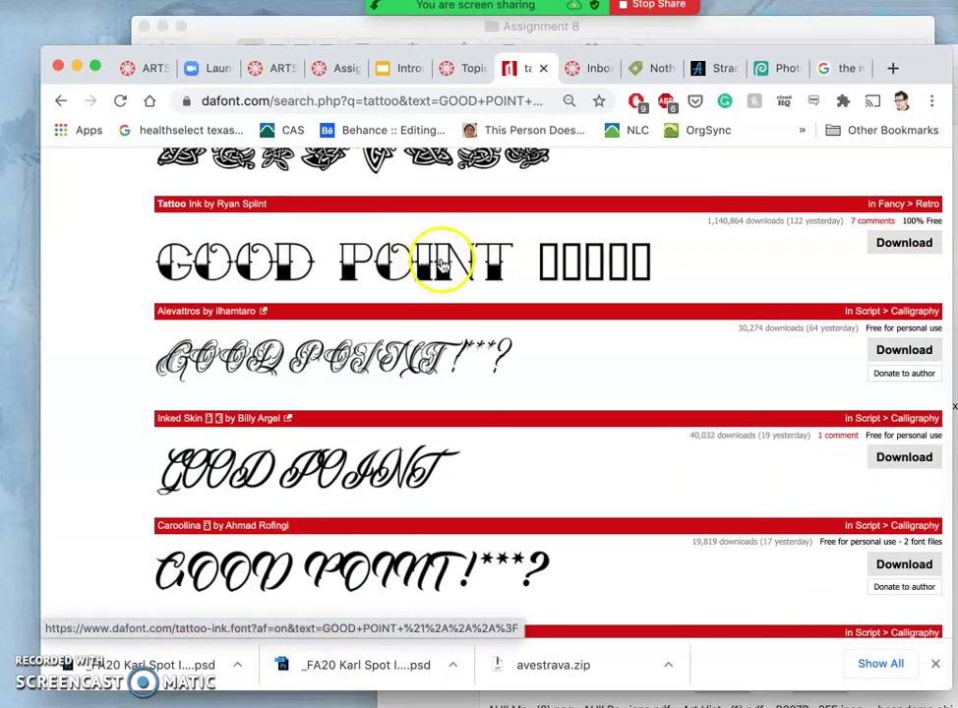
scroll(576, 279, "down", 10)
scroll(576, 279, "up", 5)
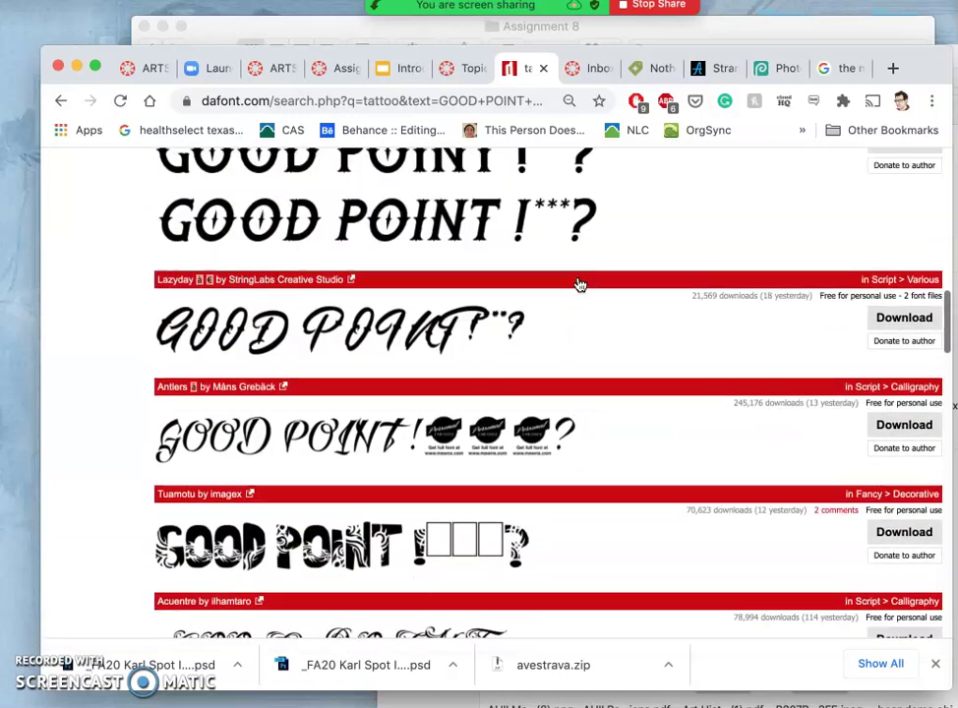
scroll(580, 286, "up", 10)
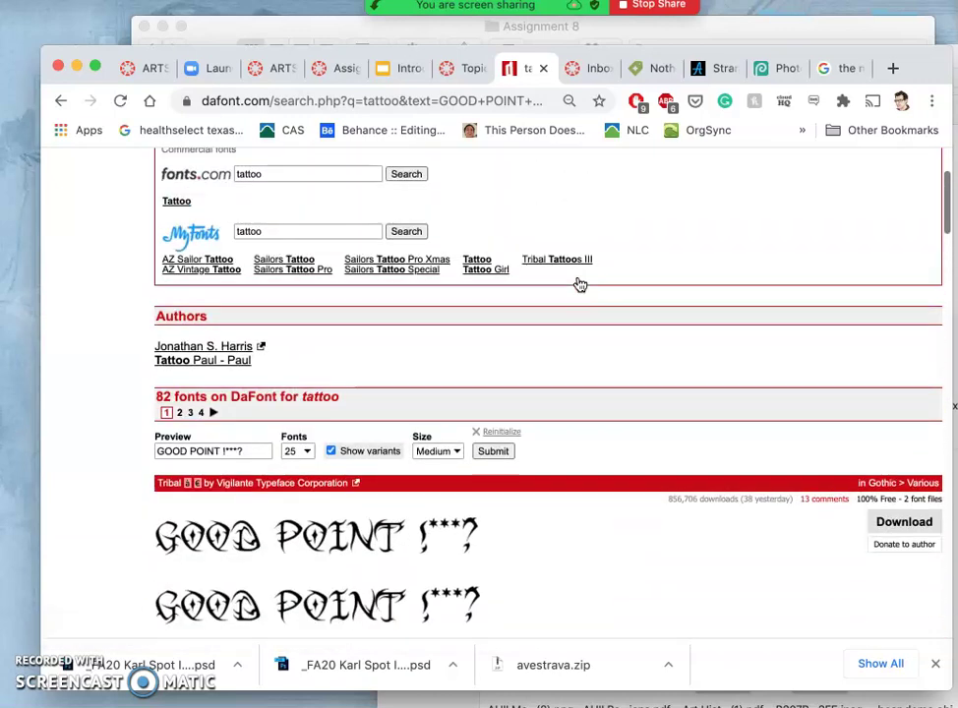
Switch the font previews to Large size and scroll through the results.
left_click(453, 452)
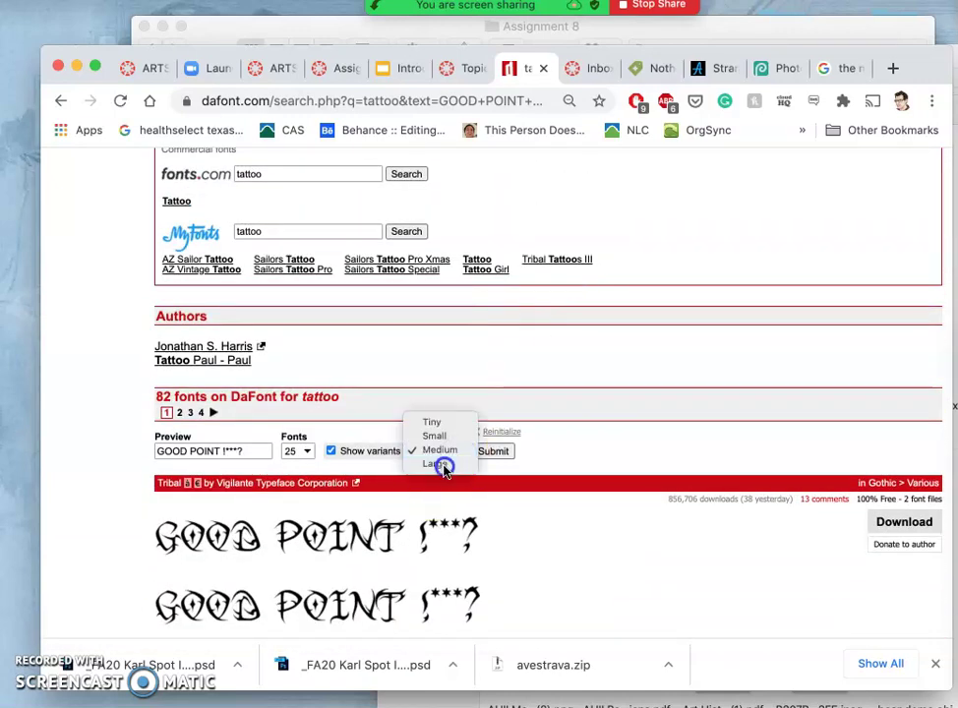
left_click(442, 462)
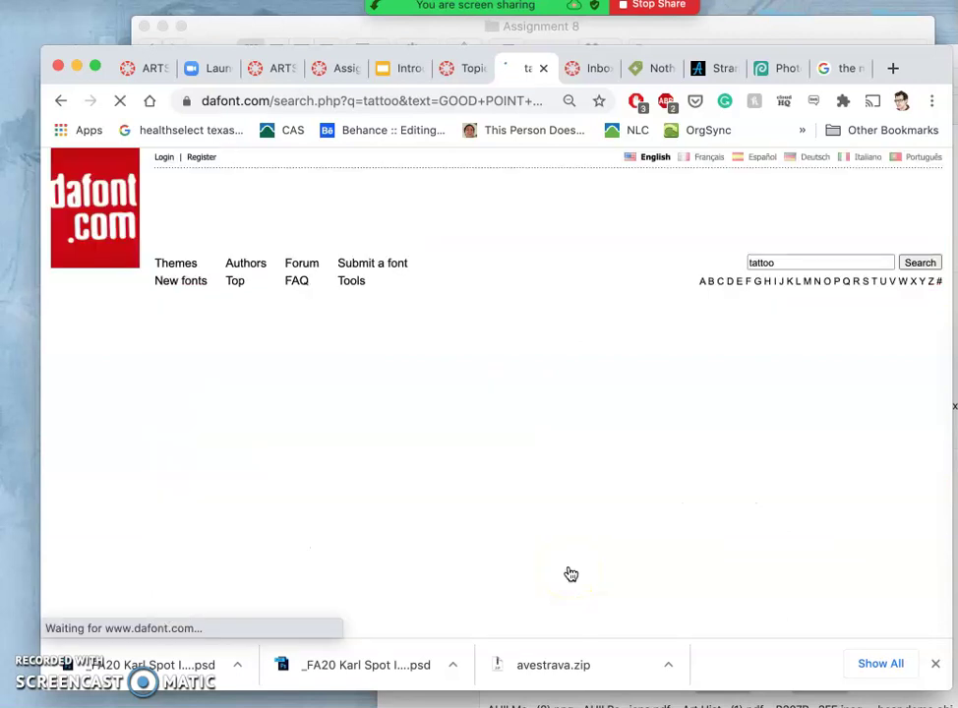
scroll(554, 536, "down", 5)
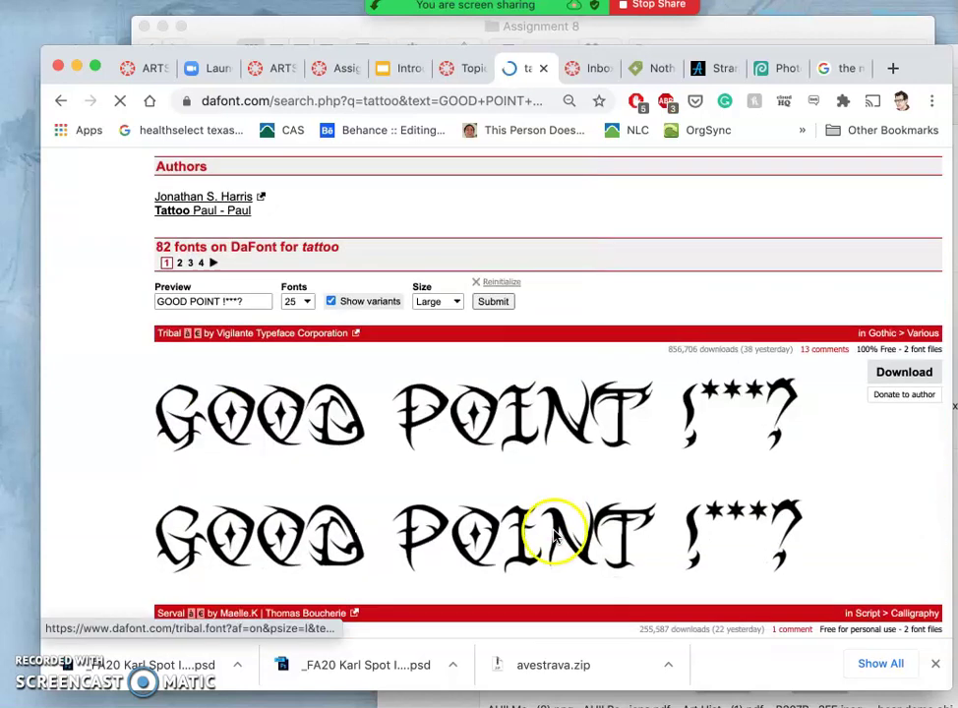
scroll(631, 513, "down", 5)
scroll(634, 515, "down", 10)
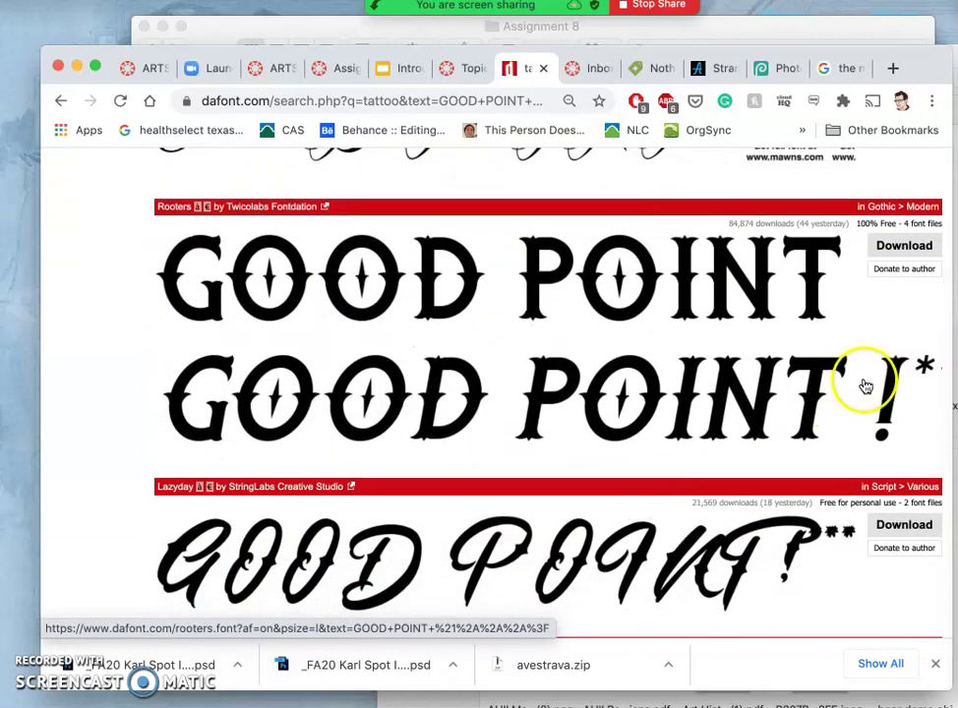
scroll(647, 489, "down", 10)
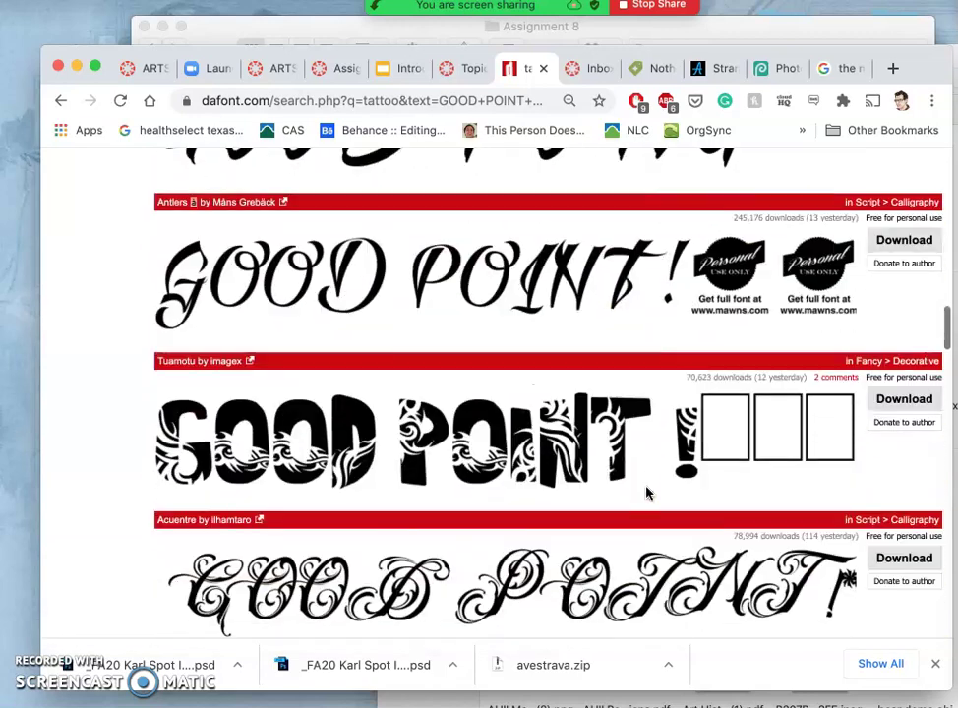
scroll(646, 490, "up", 10)
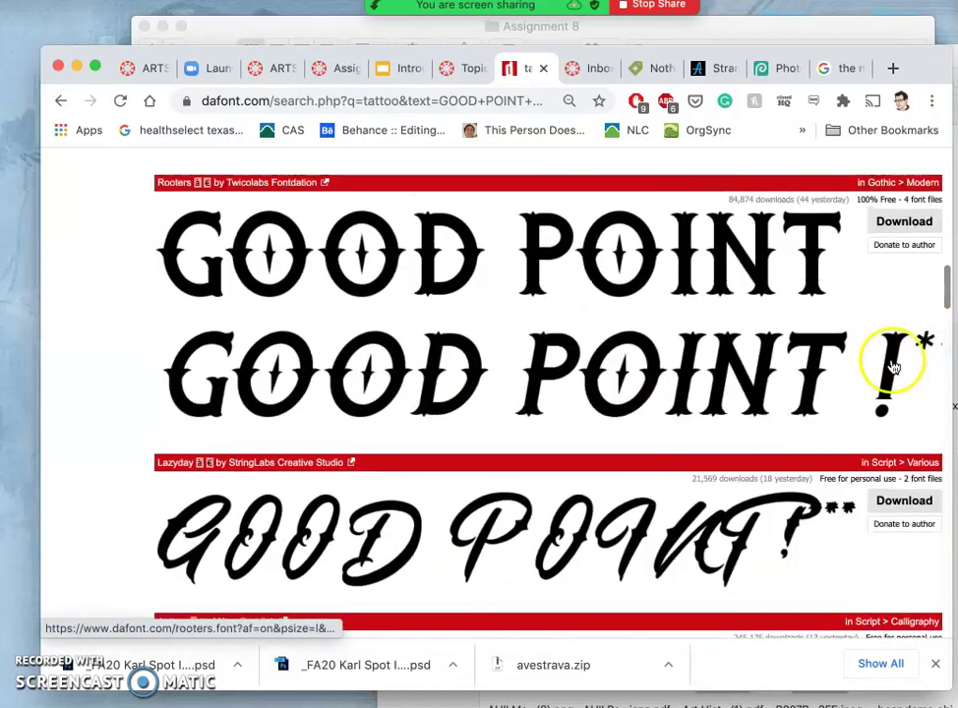
Browse the tattoo results down to the 100% Free Tattoo Ink font.
scroll(600, 504, "down", 3)
scroll(600, 504, "down", 7)
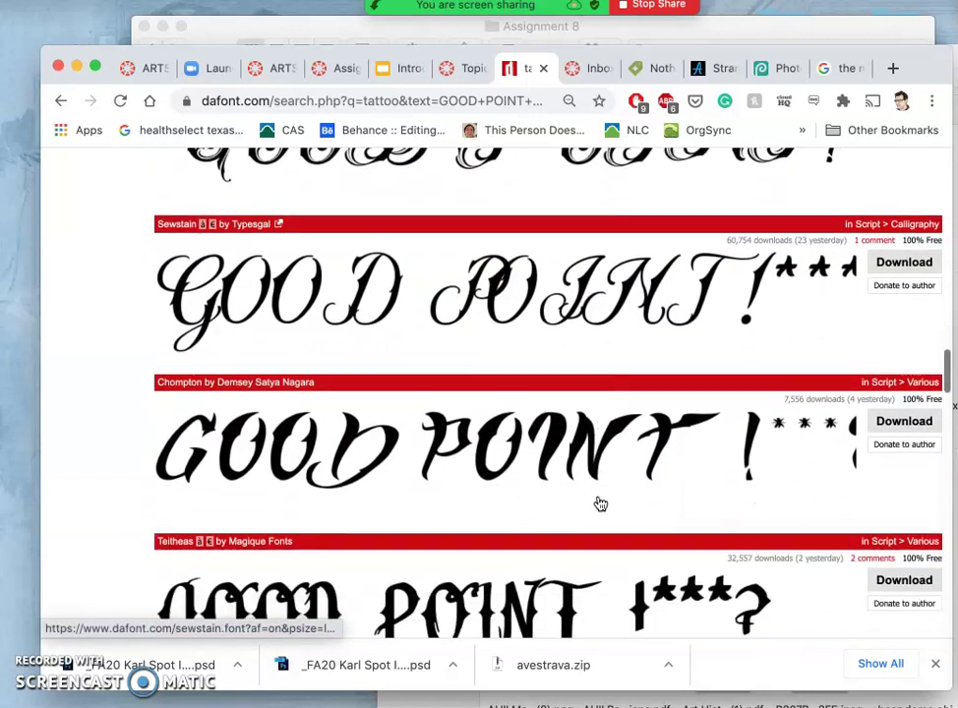
scroll(600, 504, "down", 3)
left_click(607, 494)
left_click(686, 354)
scroll(470, 497, "down", 12)
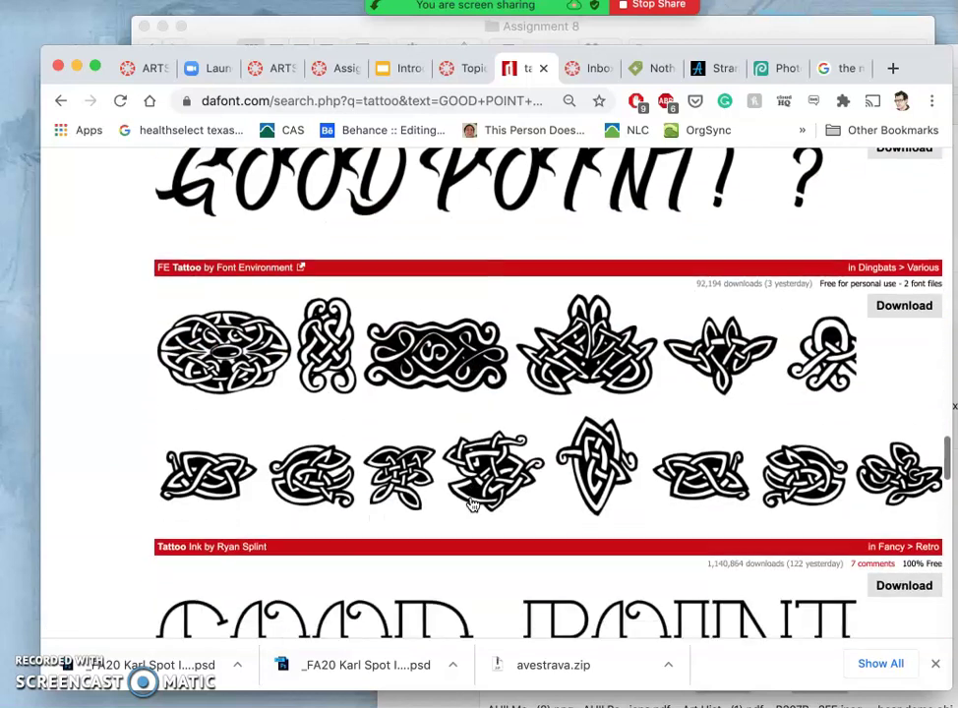
scroll(472, 503, "down", 7)
scroll(472, 503, "up", 2)
left_click(320, 419)
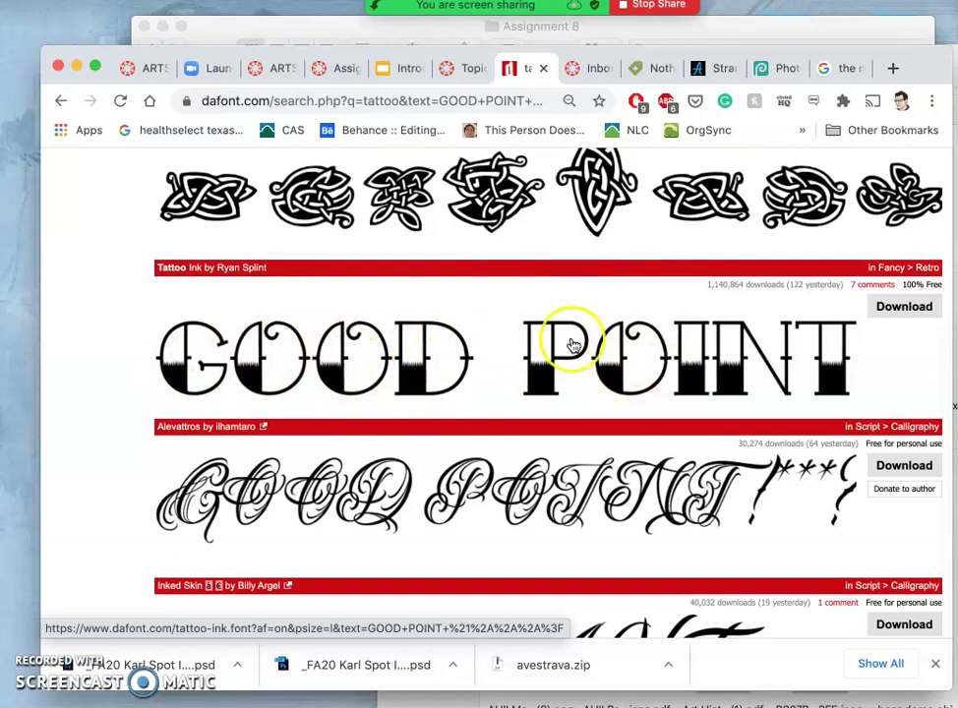
scroll(631, 394, "down", 3)
scroll(631, 395, "down", 6)
scroll(631, 395, "up", 8)
scroll(631, 396, "up", 1)
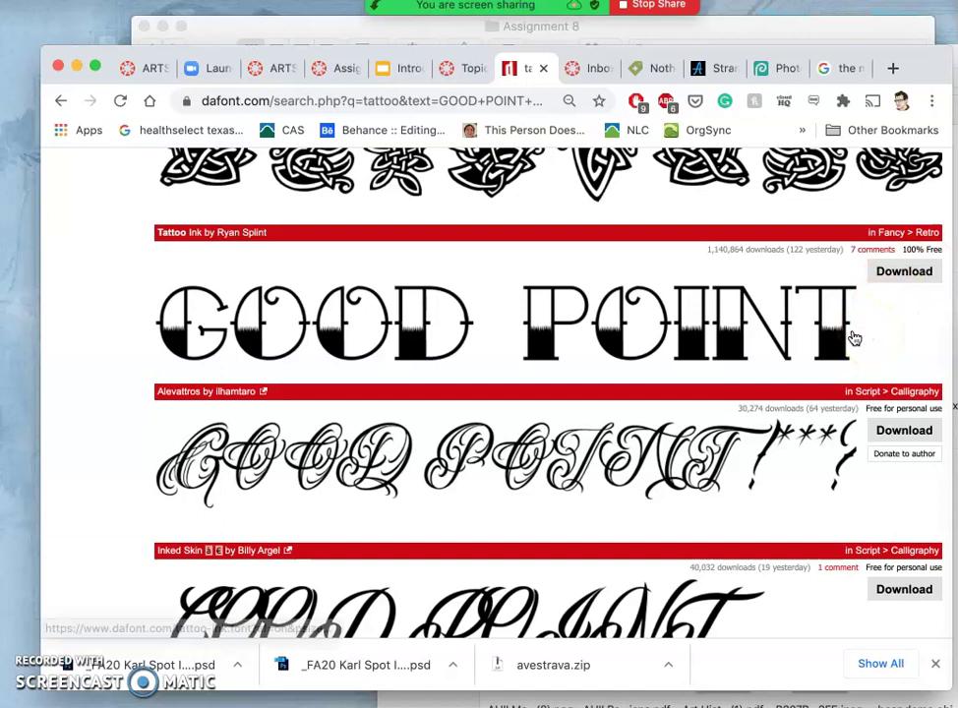
Download the Tattoo Ink font as tattoo_ink.zip.
left_click(903, 271)
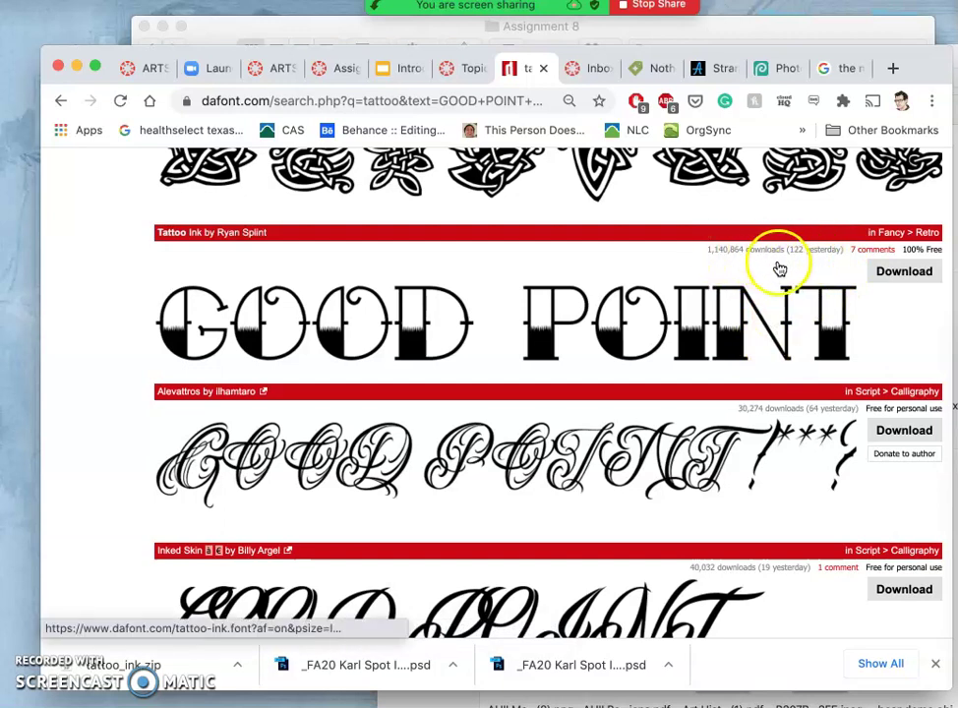
scroll(776, 272, "down", 2)
scroll(785, 279, "up", 2)
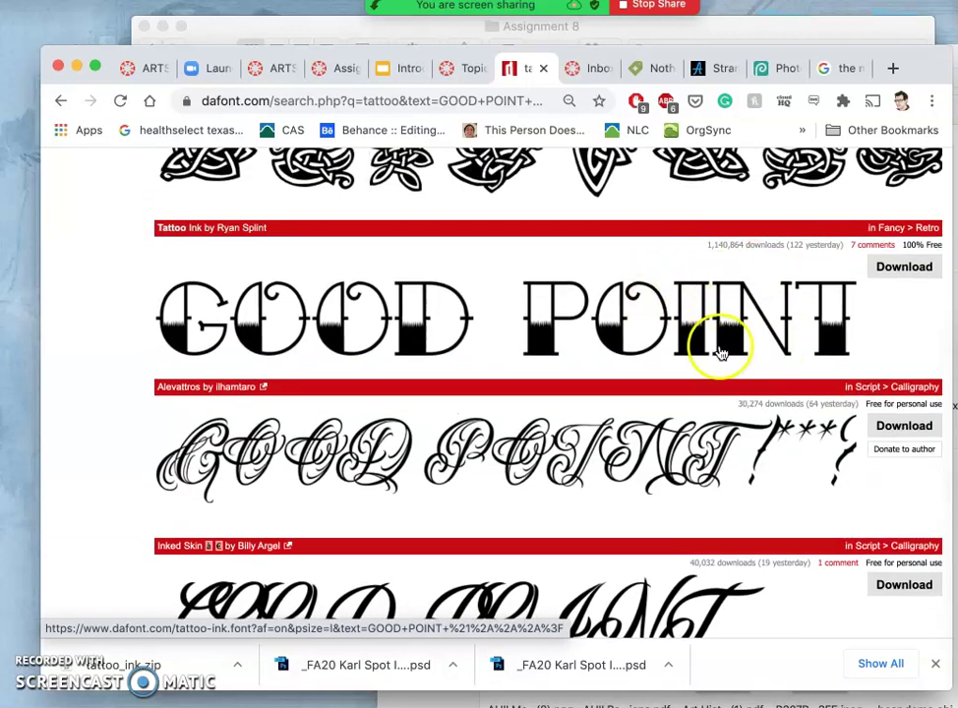
Compare other tattoo fonts such as Tattoo Shop and Delinquente.
scroll(677, 325, "down", 6)
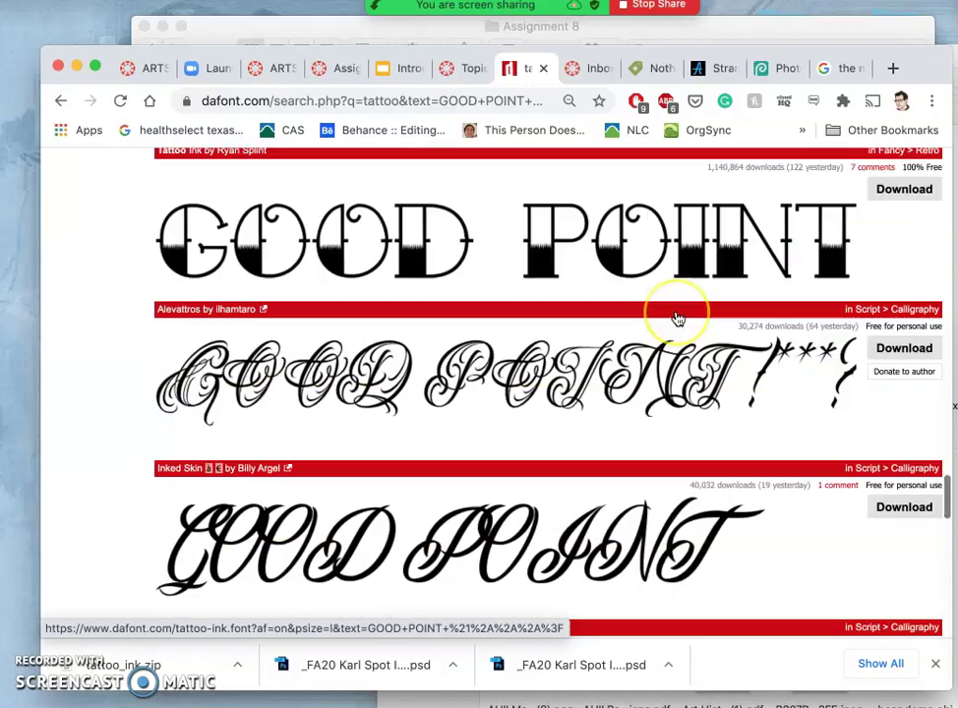
scroll(677, 317, "down", 6)
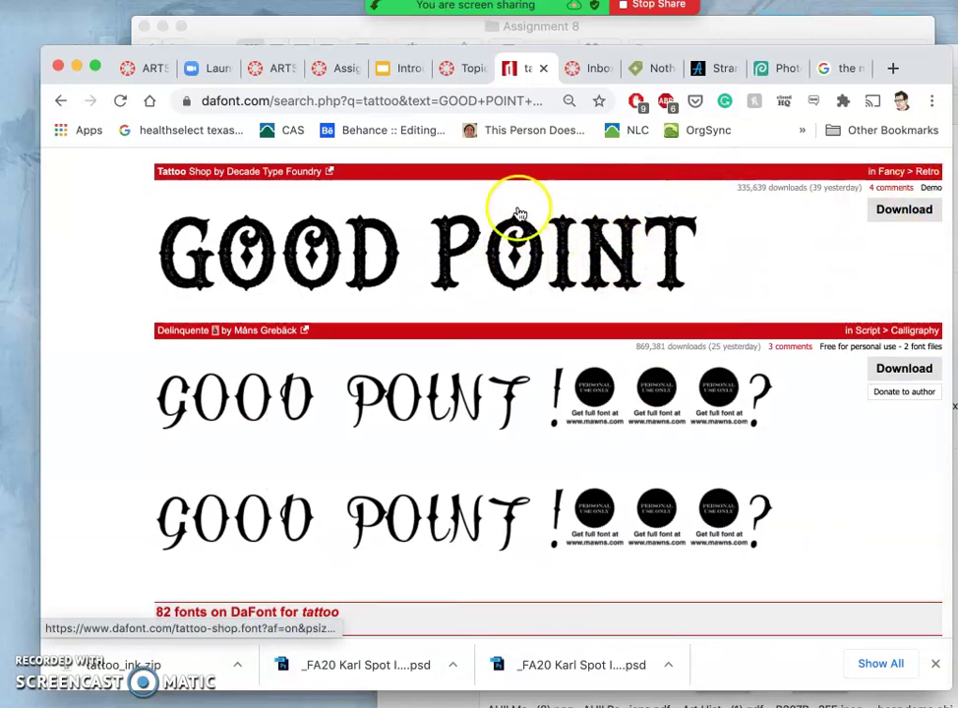
left_click(544, 277)
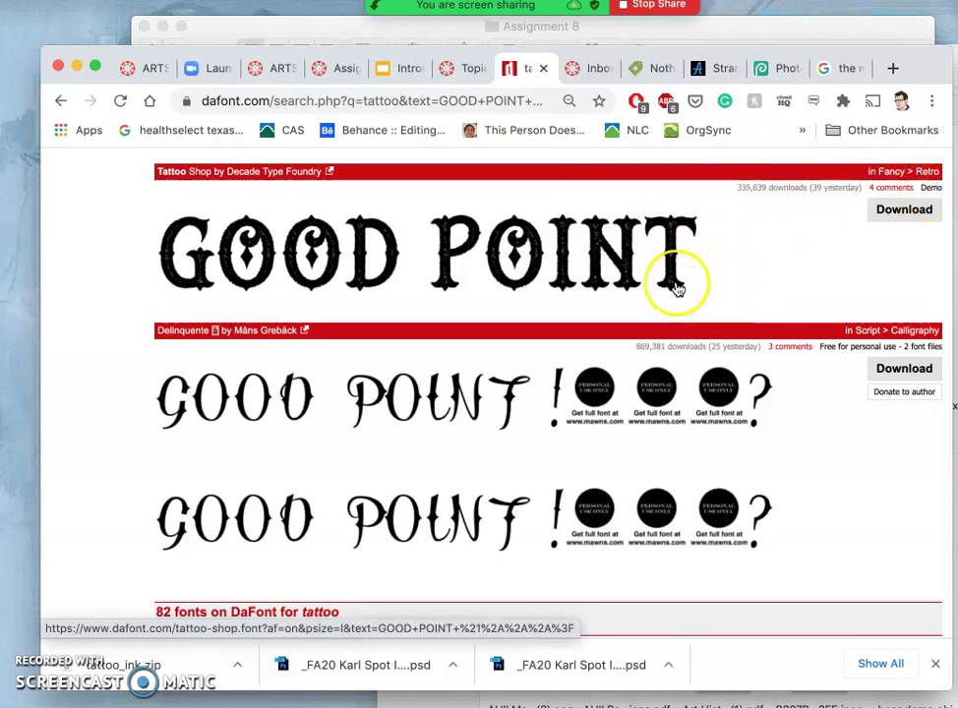
scroll(676, 282, "down", 10)
scroll(677, 285, "up", 3)
scroll(676, 288, "up", 2)
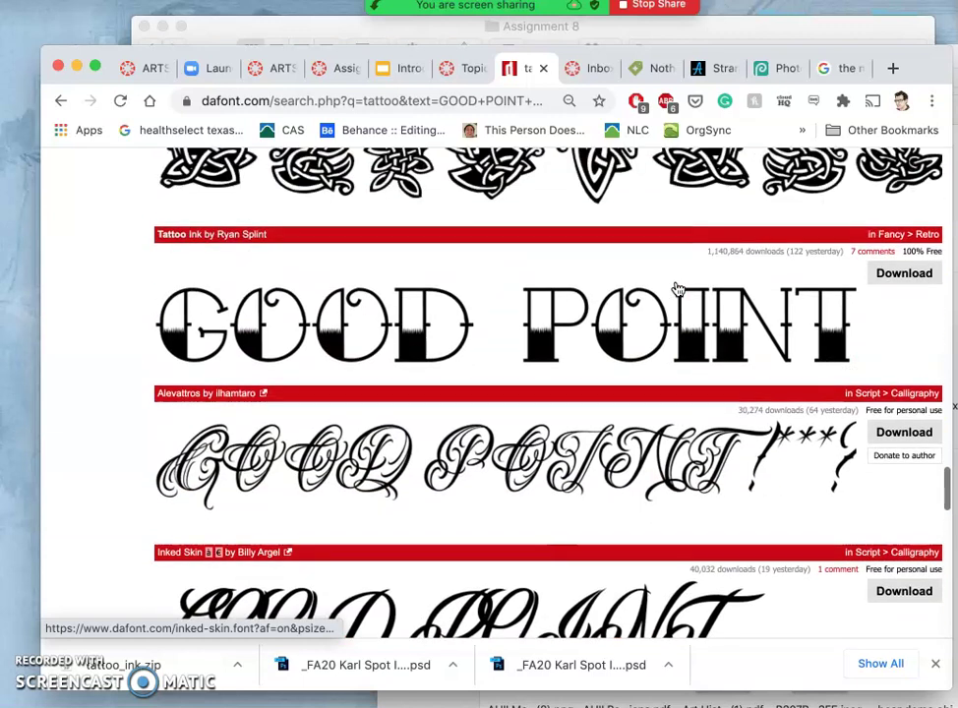
left_click(911, 295)
mouse_move(34, 610)
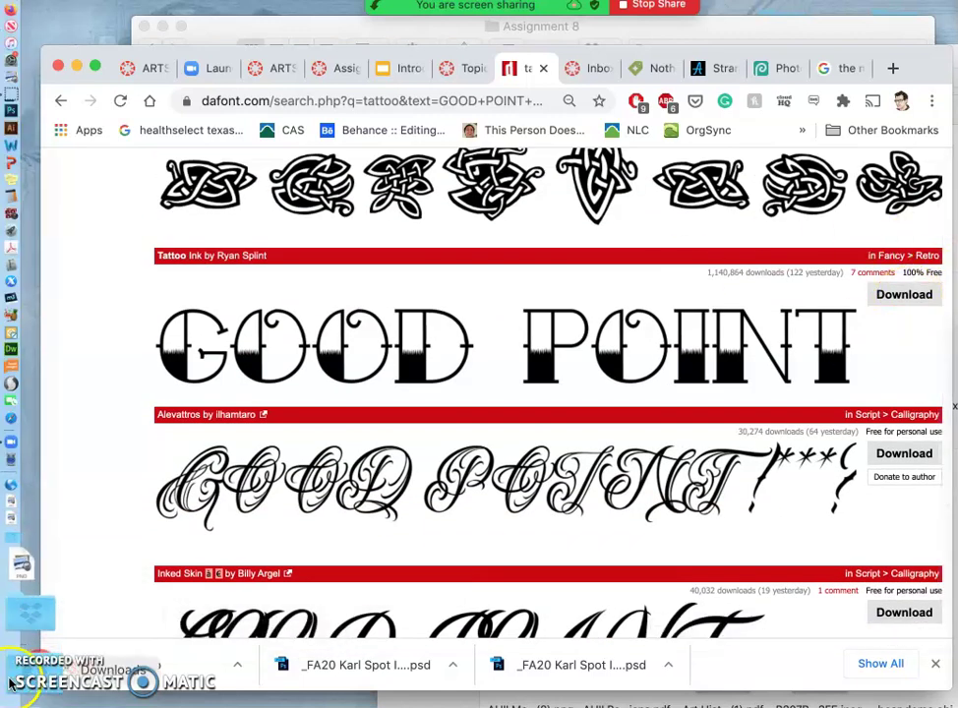
Show the Downloads folder in a Finder window from the Dock's Downloads stack.
left_click(31, 612)
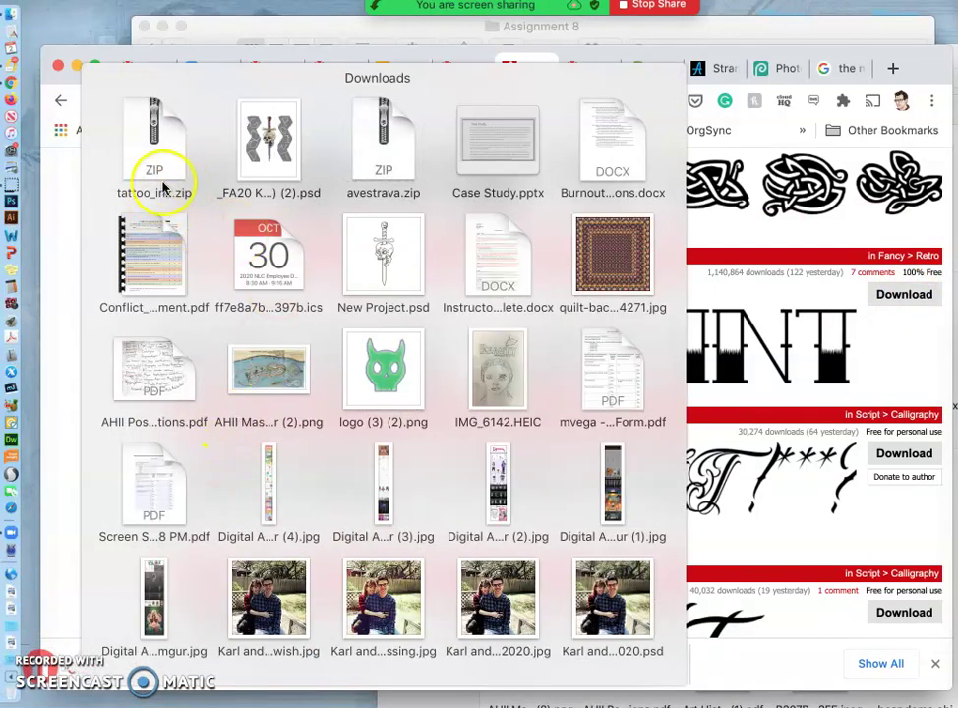
scroll(402, 419, "down", 10)
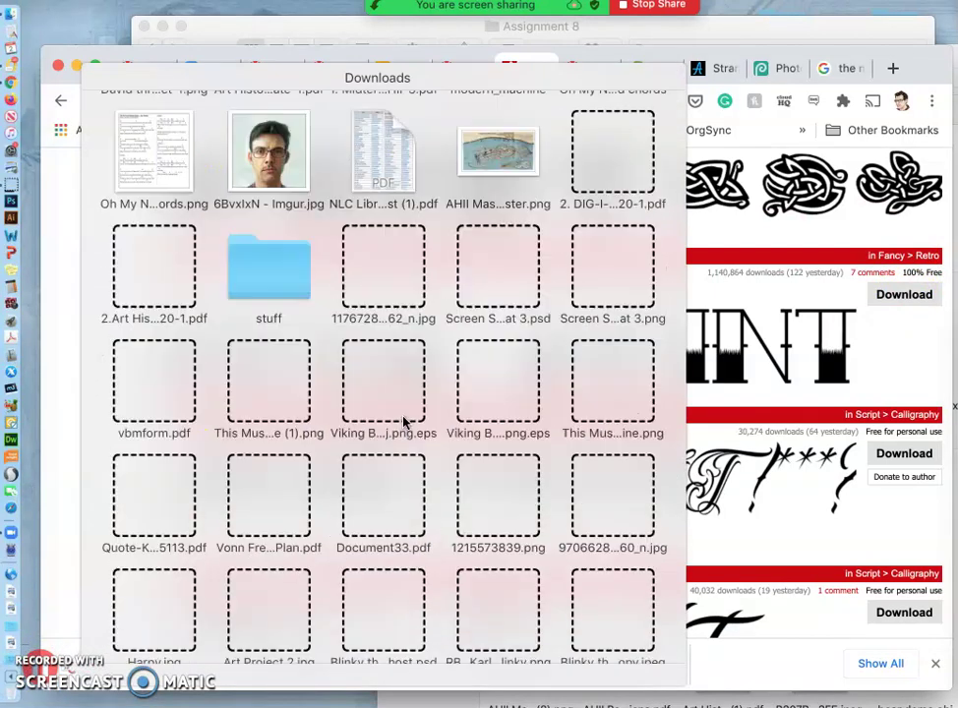
scroll(402, 422, "down", 15)
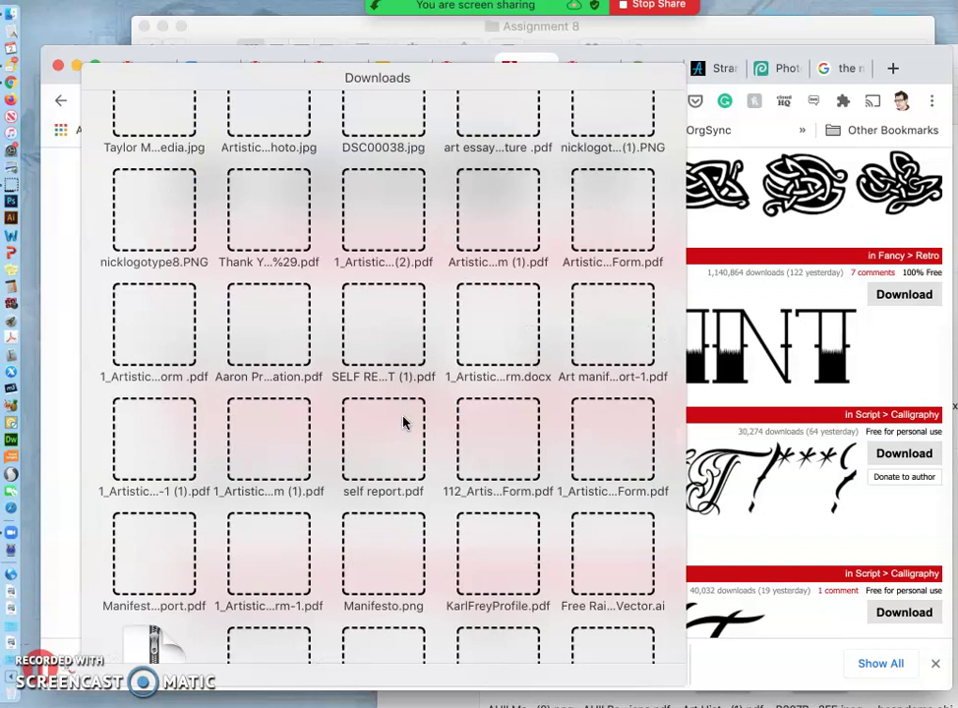
scroll(402, 422, "down", 15)
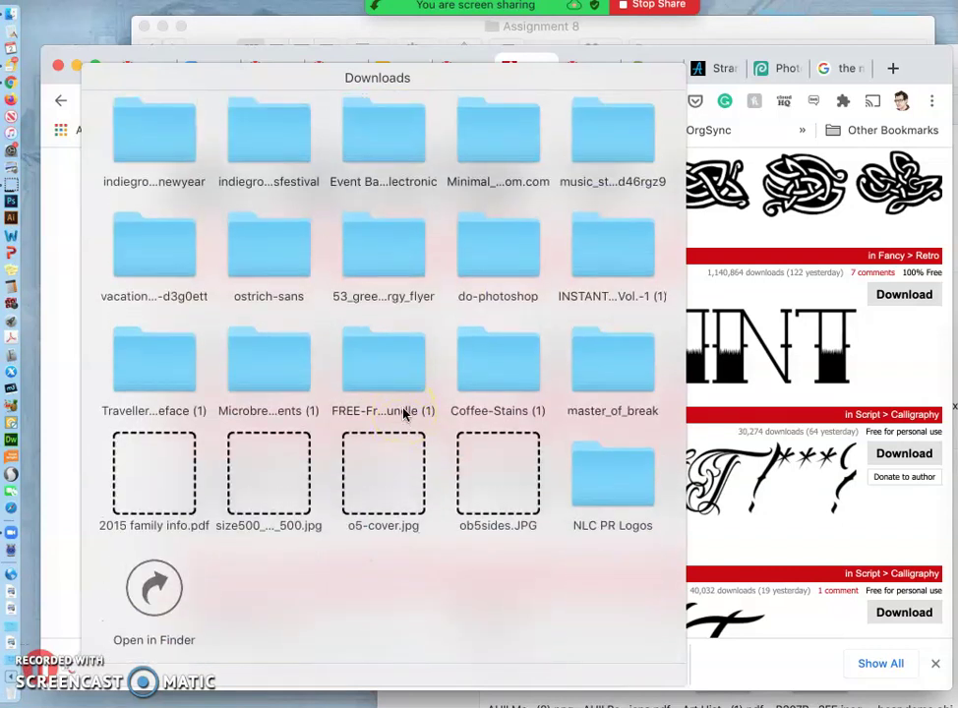
left_click(155, 590)
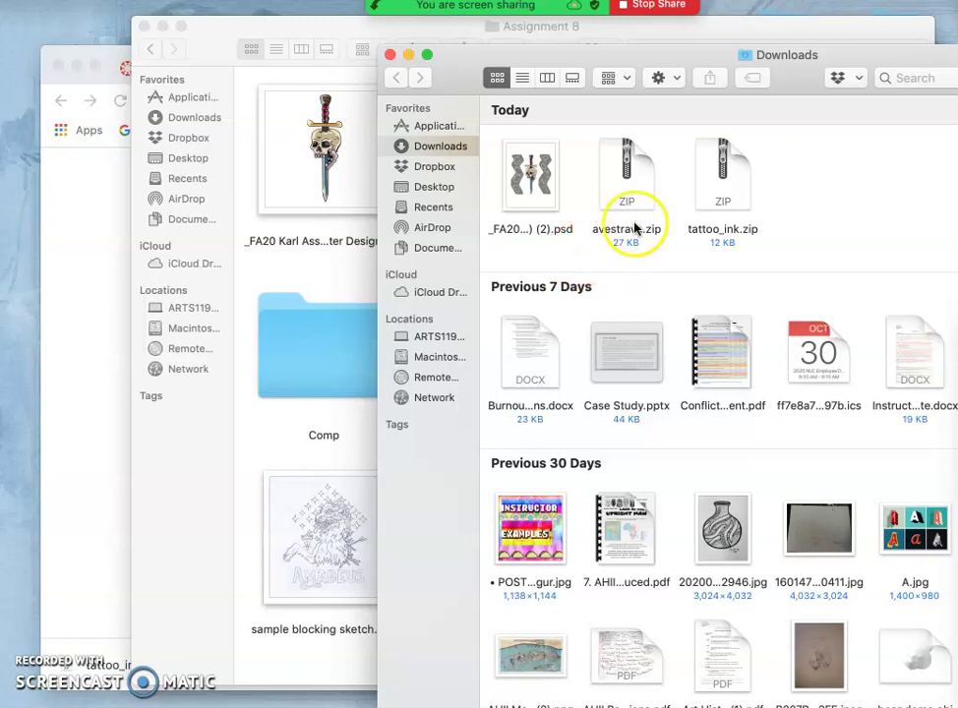
Unzip tattoo_ink.zip and preview the TATTI___.TTF font file.
double_click(723, 200)
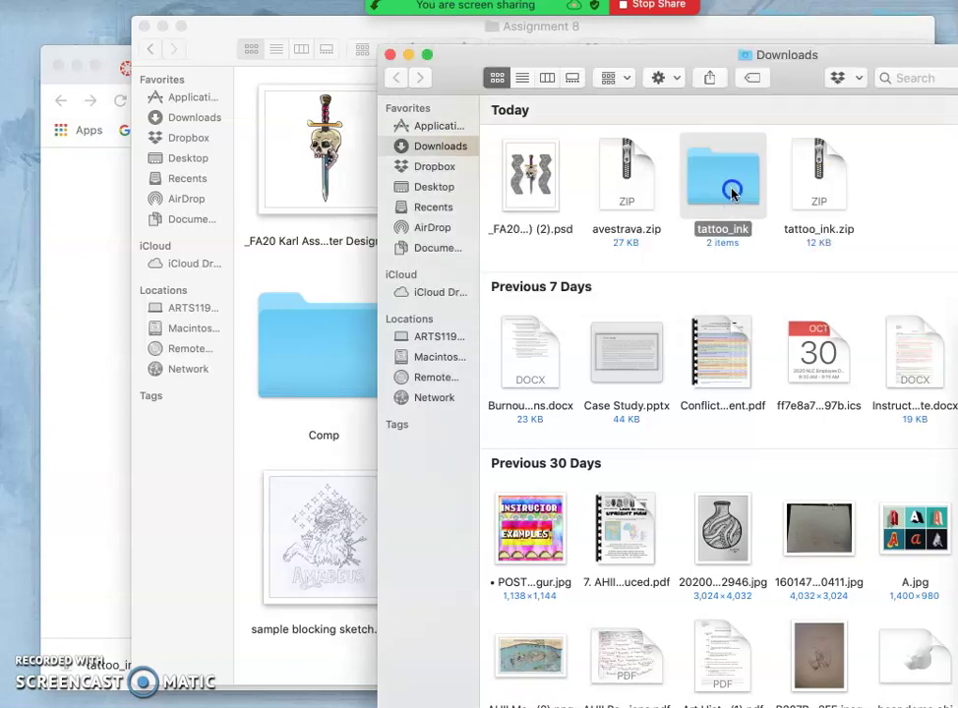
double_click(731, 193)
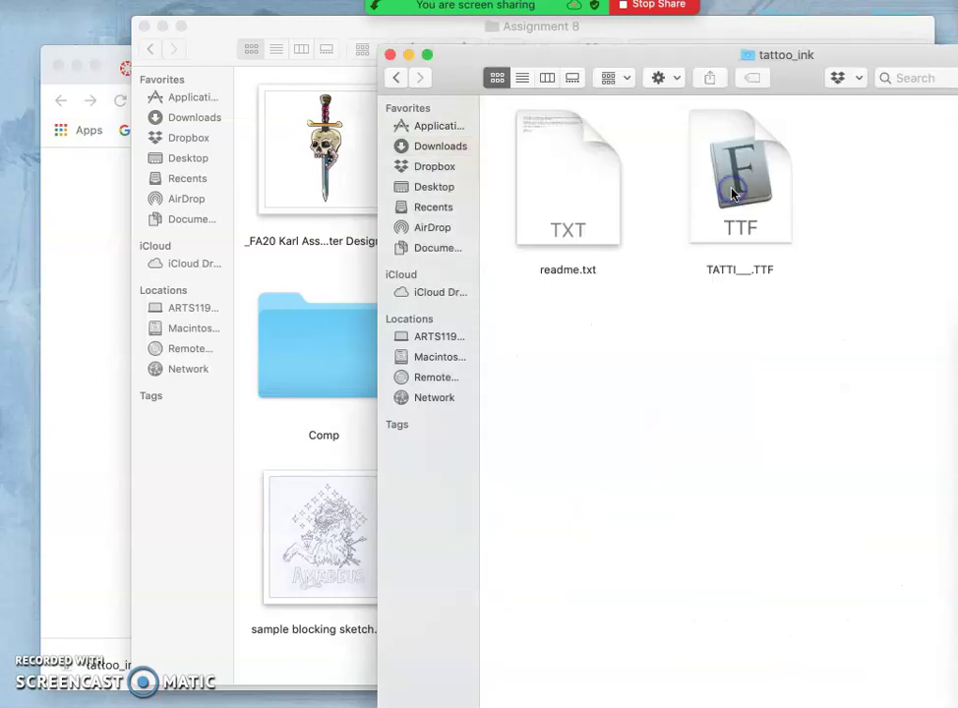
double_click(763, 271)
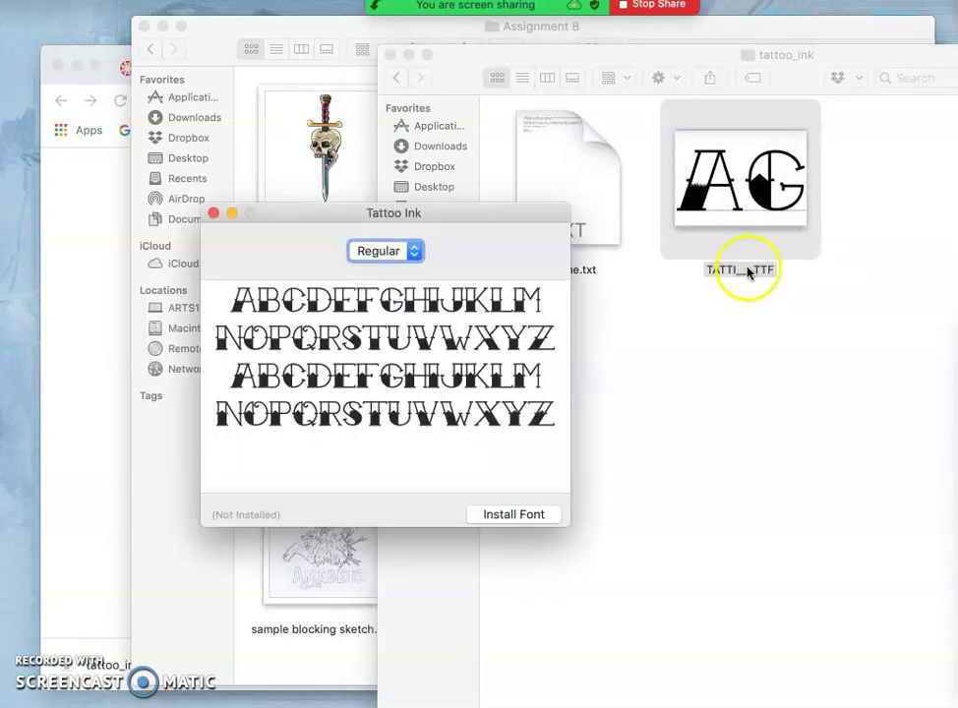
Install Tattoo Ink Regular into Font Book and move the Font Book window left.
left_click(514, 515)
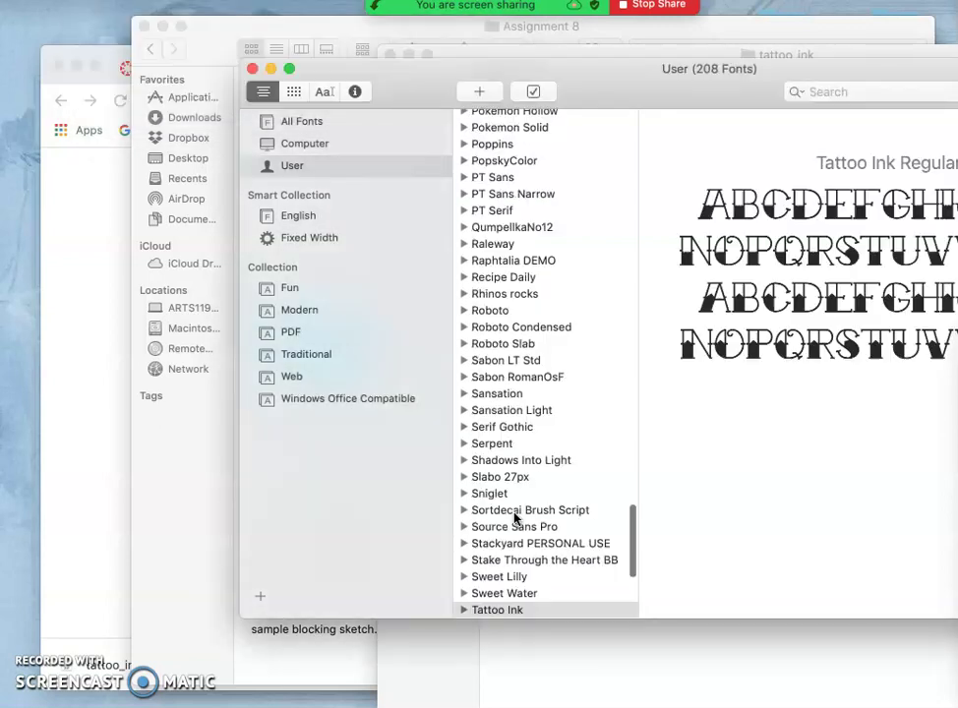
left_click_drag(594, 79, 362, 74)
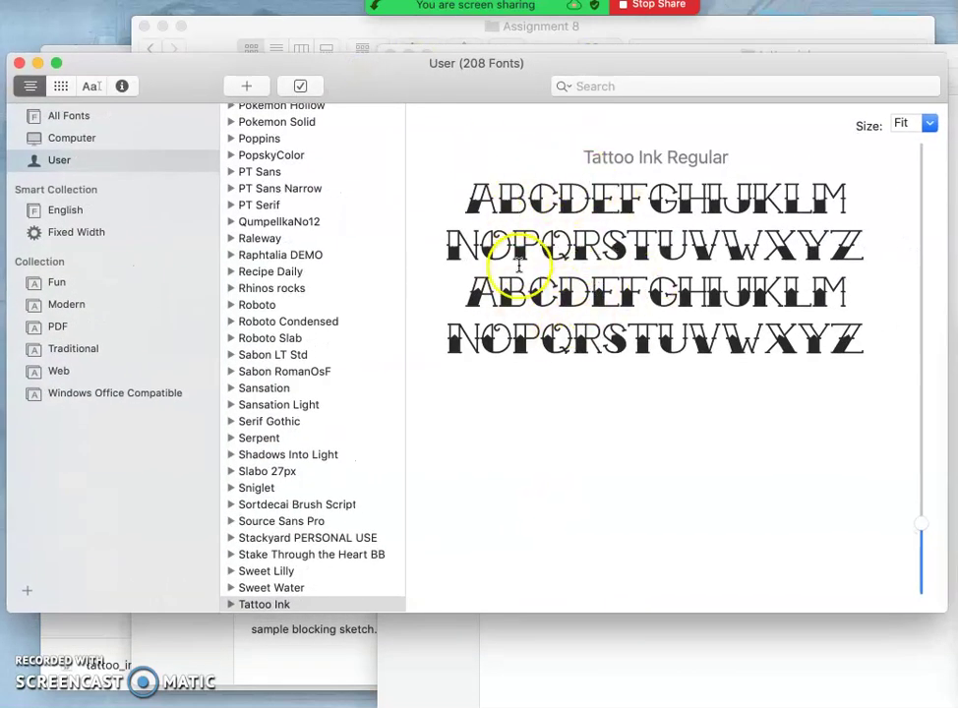
Close Font Book and return to the Photopea poster document in the browser.
left_click(20, 65)
left_click(788, 273)
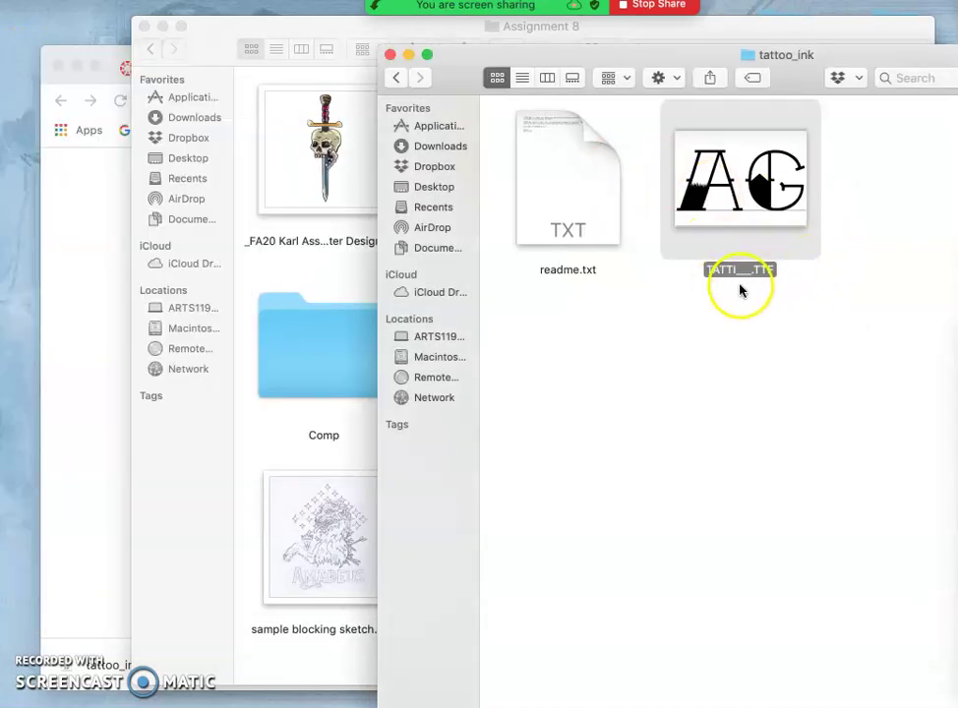
left_click(122, 260)
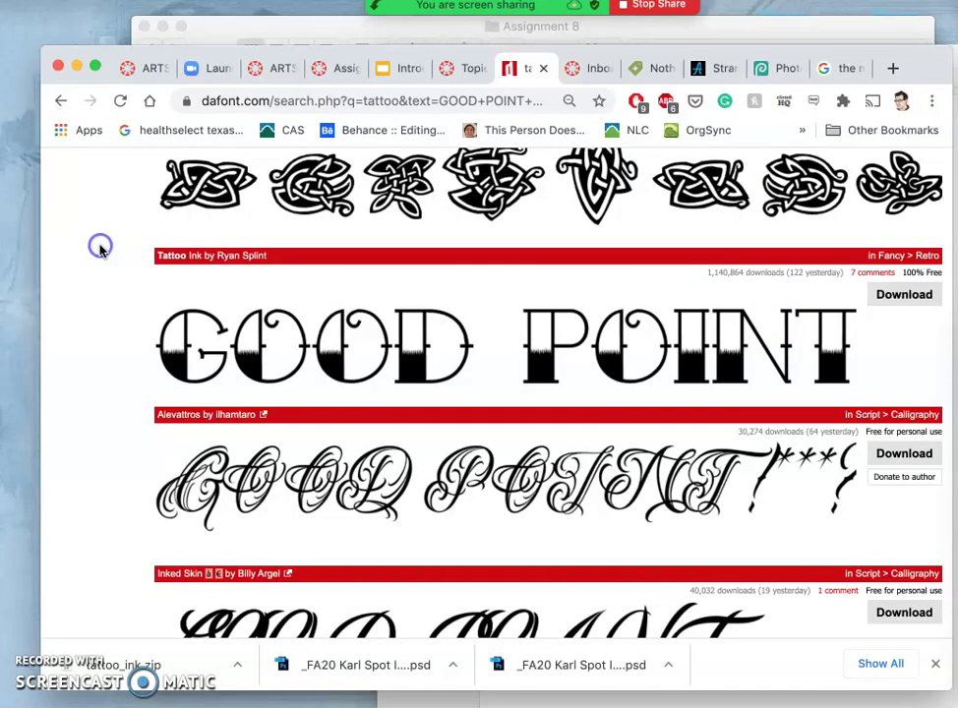
left_click(778, 68)
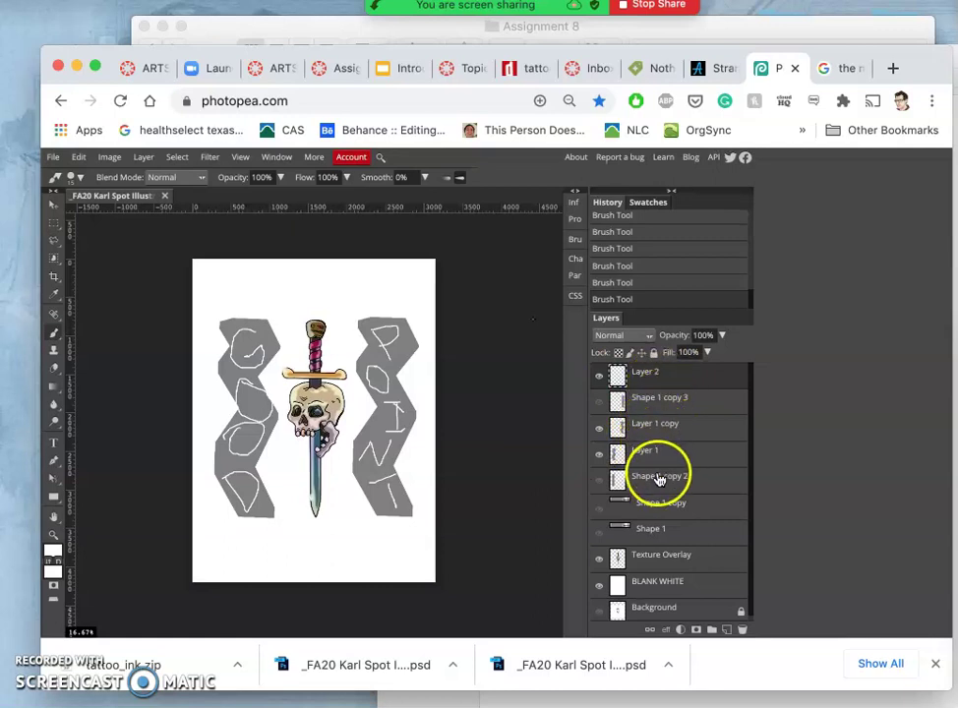
Merge the layers from Shape 1 copy 2 down to Shape 1 into one layer.
left_click(658, 480)
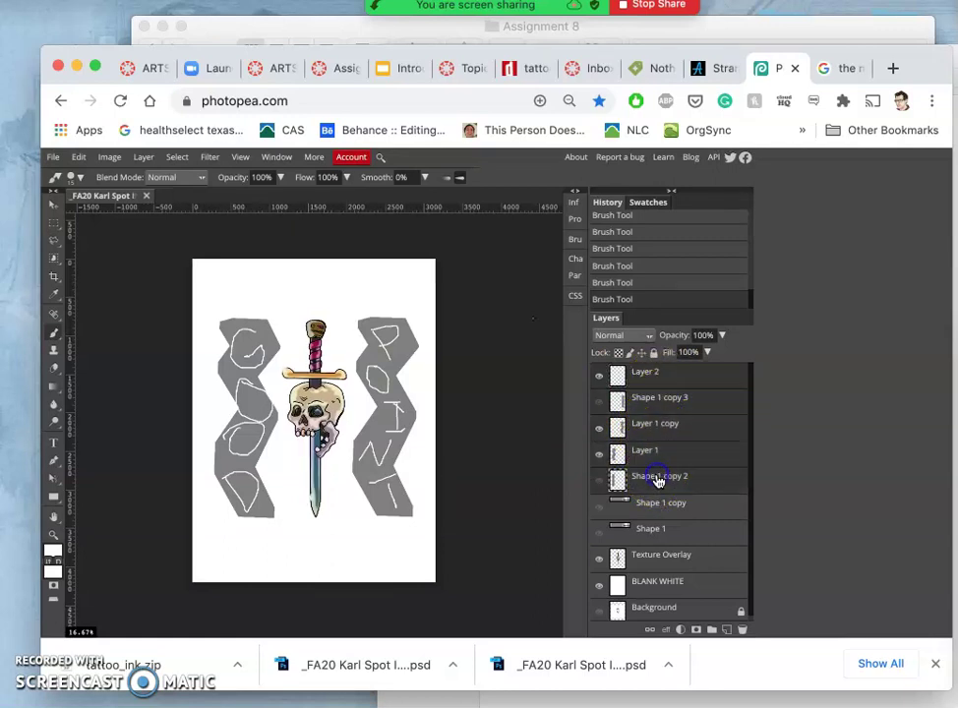
left_click(652, 532)
left_click(142, 157)
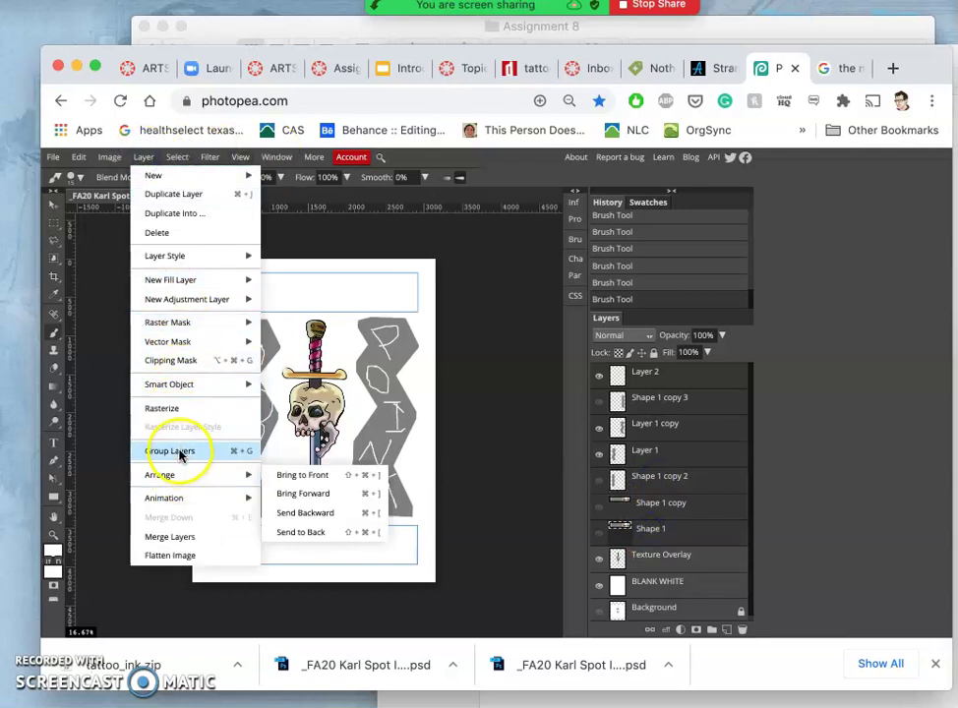
left_click(169, 536)
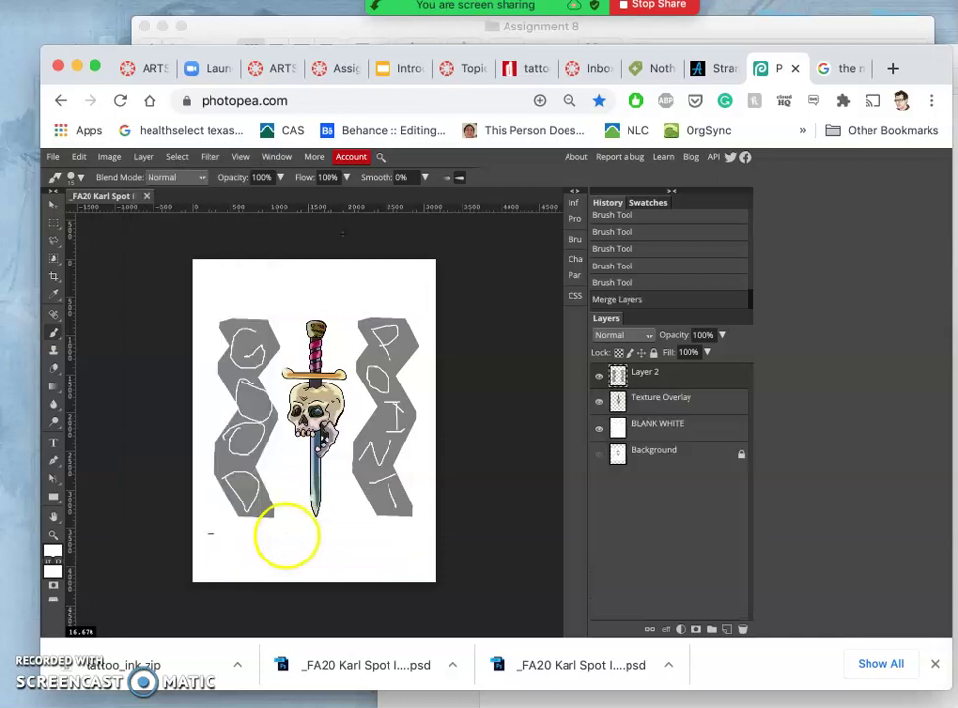
Toggle visibility of Layer 2, Texture Overlay and BLANK WHITE to check each layer.
left_click(600, 376)
left_click(600, 376)
left_click(600, 403)
left_click(600, 379)
left_click(599, 379)
left_click(601, 430)
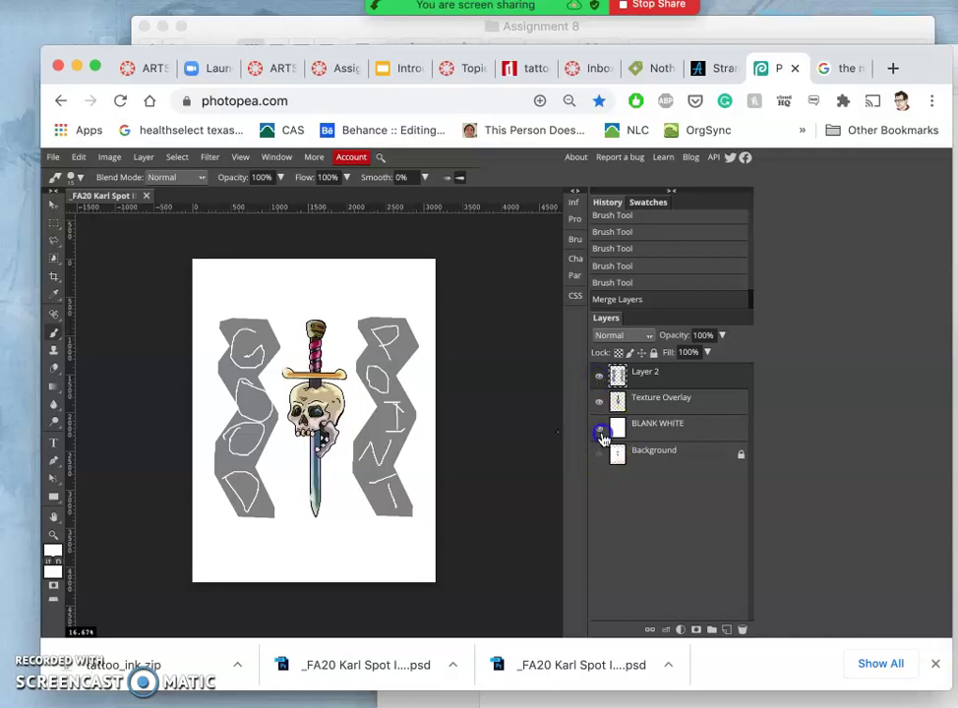
left_click(597, 433)
left_click(597, 434)
Unlock the Background layer and delete it, leaving three layers.
double_click(646, 454)
left_click(744, 455)
left_click(653, 352)
left_click(741, 629)
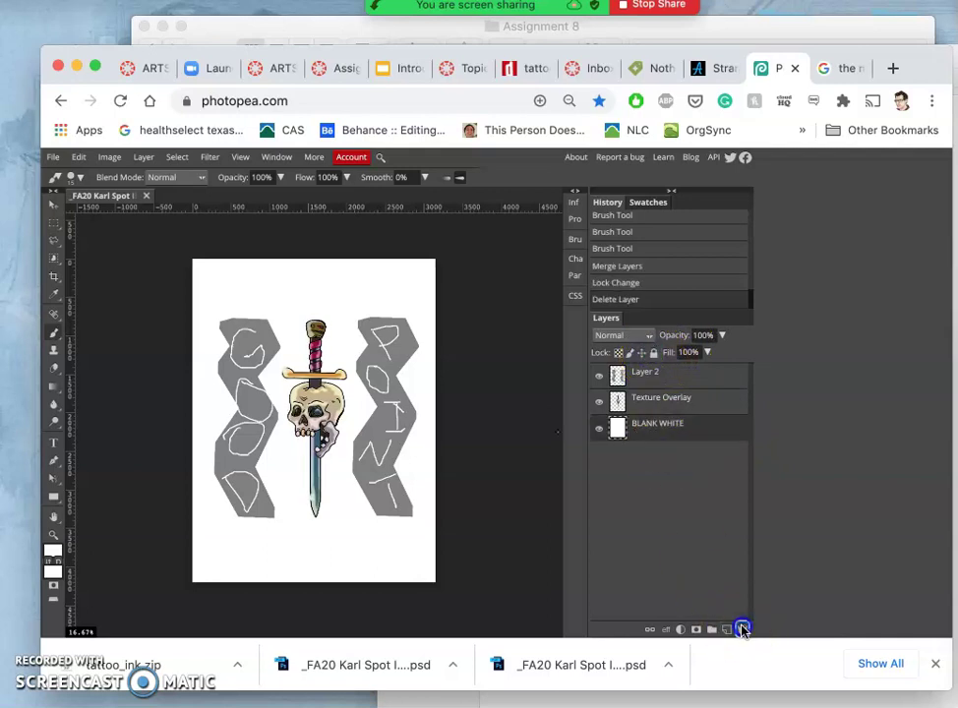
left_click(52, 156)
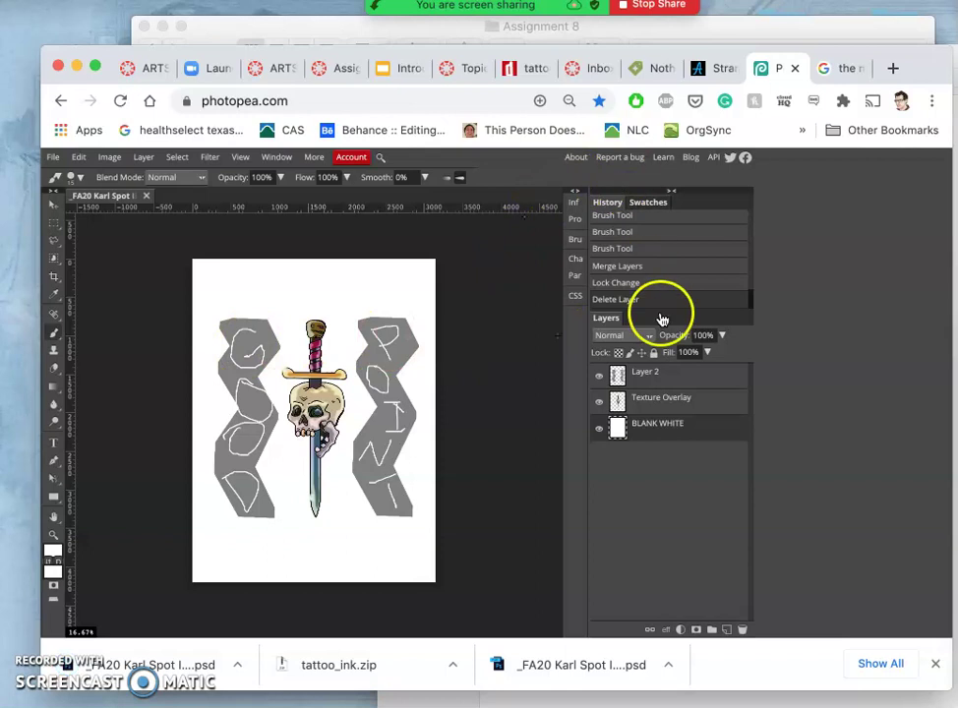
Lower Layer 2's opacity to 36% to fade the grey zigzag columns.
left_click(647, 372)
left_click(722, 335)
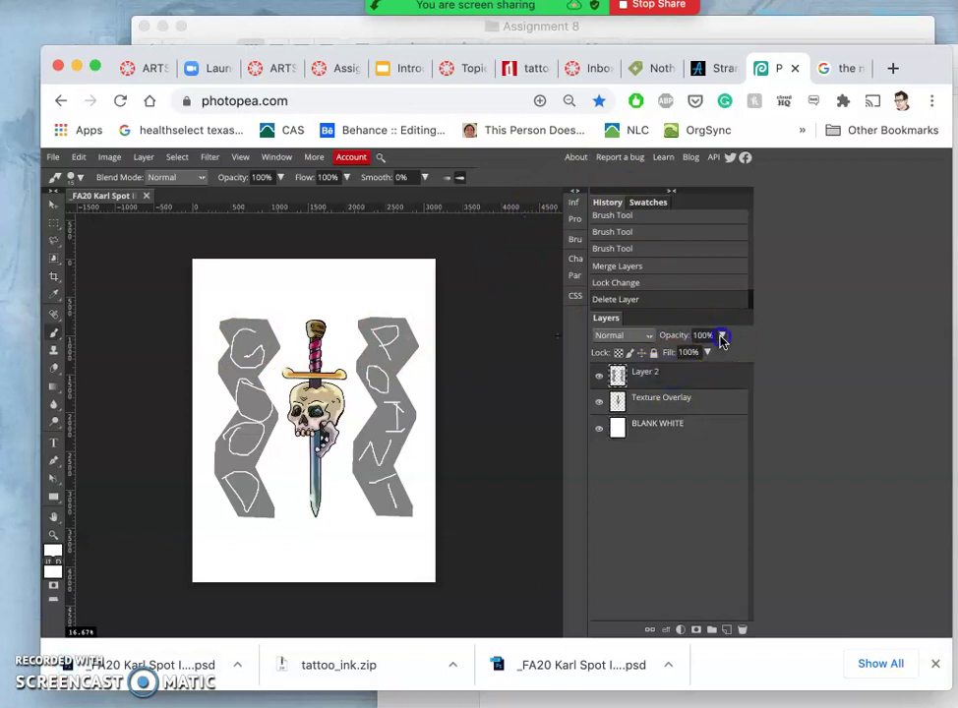
left_click_drag(696, 356, 686, 358)
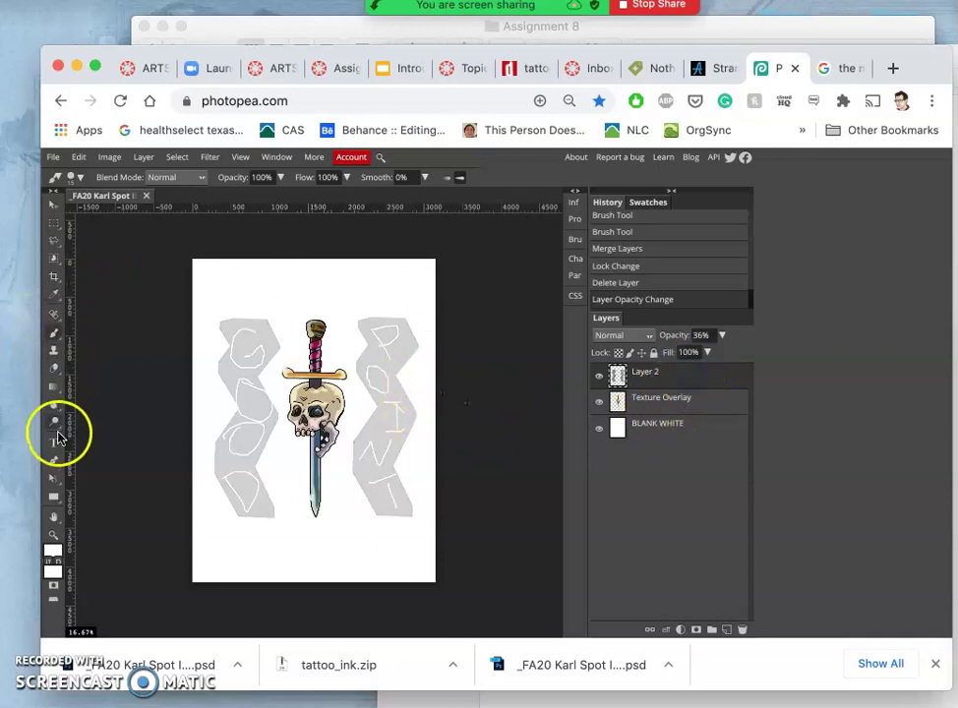
Select the Type tool, then enlarge the browser window and page zoom for a bigger workspace.
left_click(54, 443)
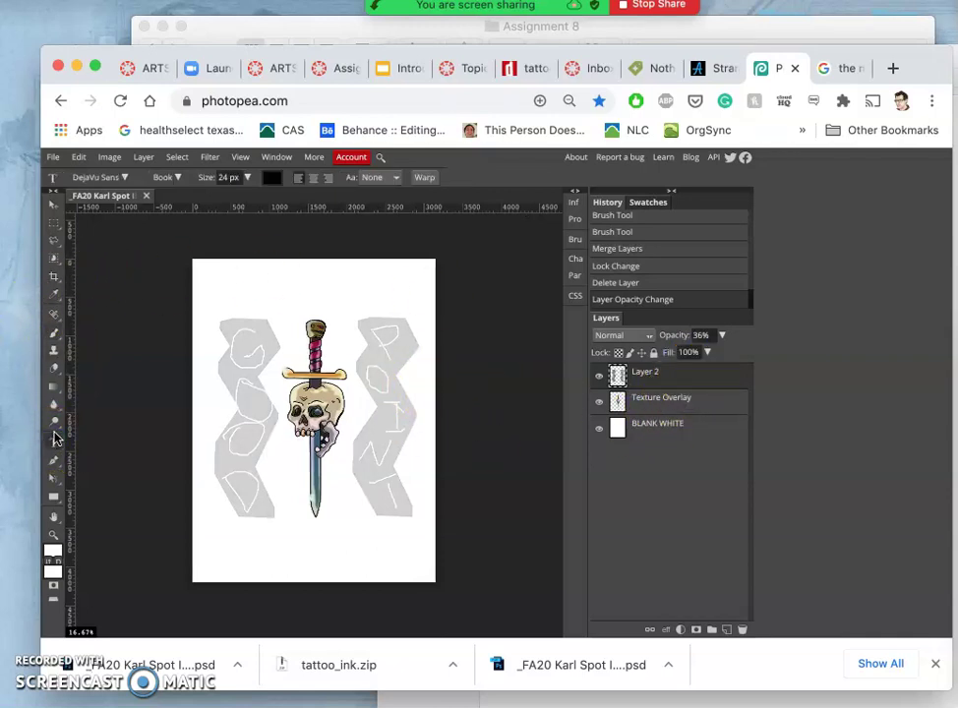
left_click_drag(114, 67, 85, 36)
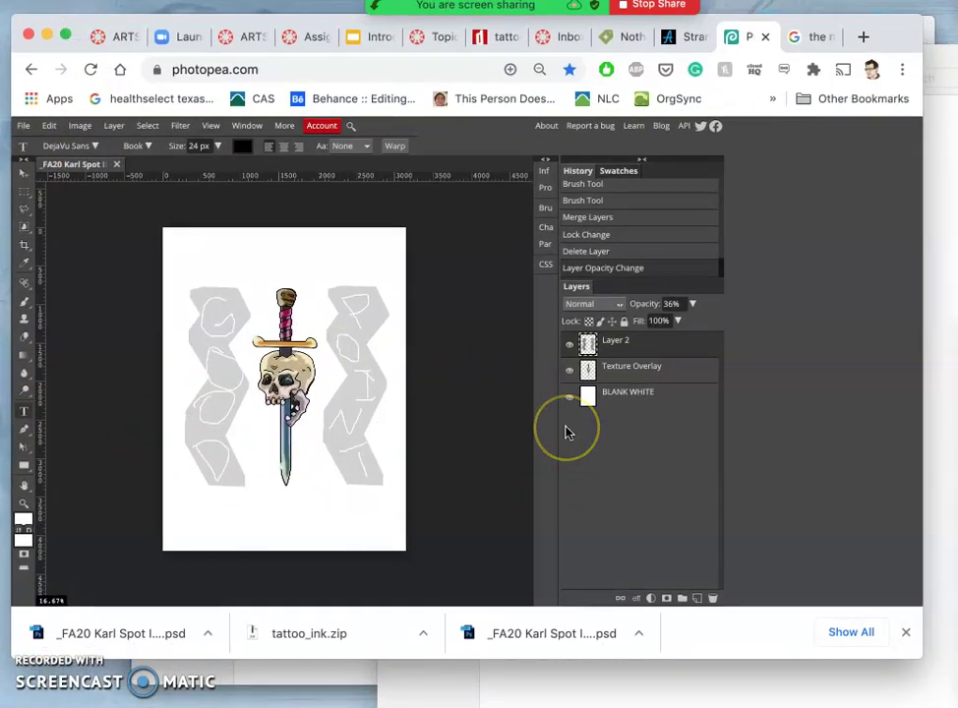
key("super+equal")
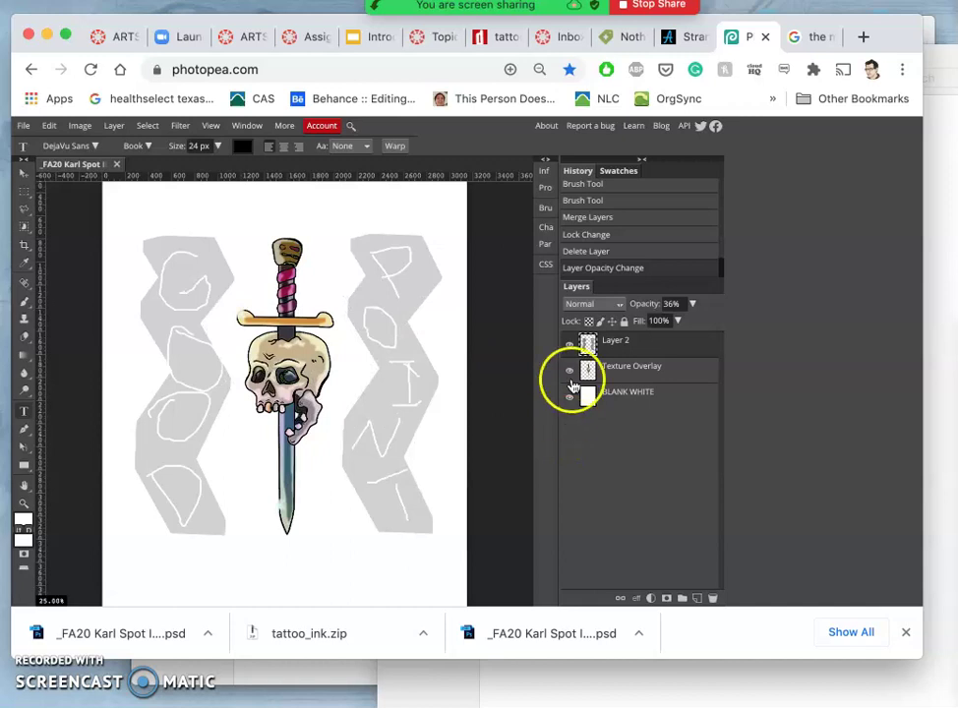
left_click(318, 68)
key("super+equal")
key("super+equal")
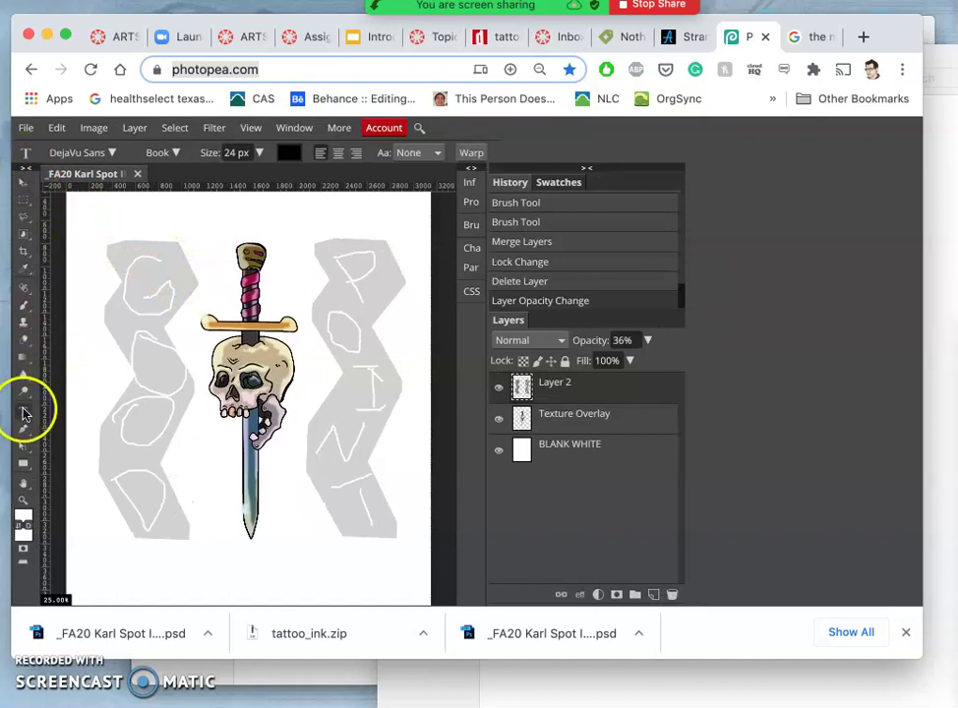
left_click(25, 414)
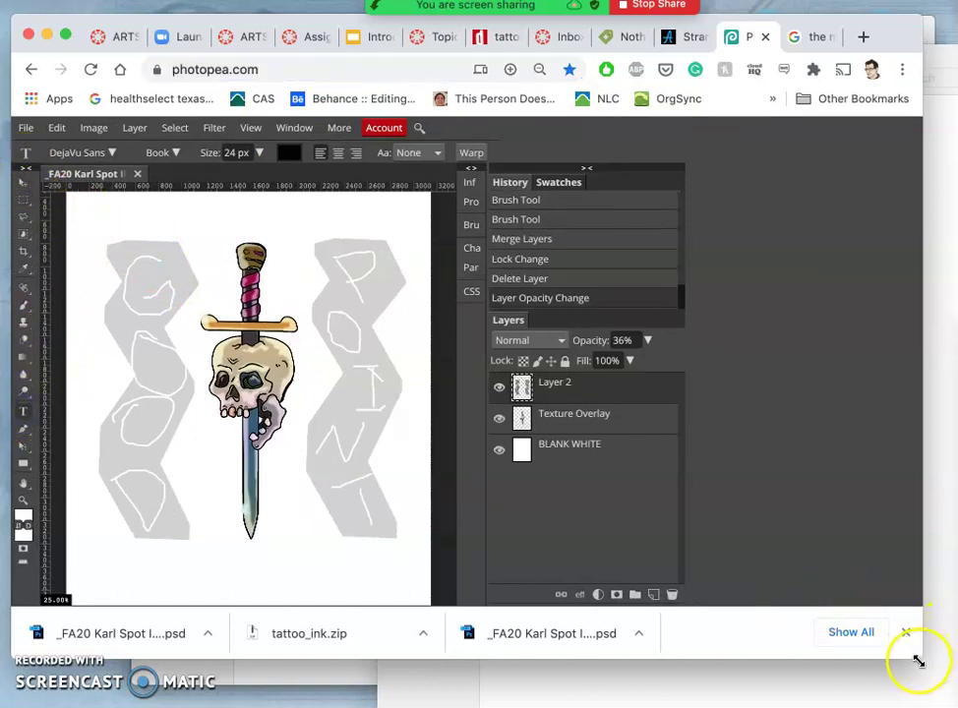
left_click_drag(918, 661, 952, 702)
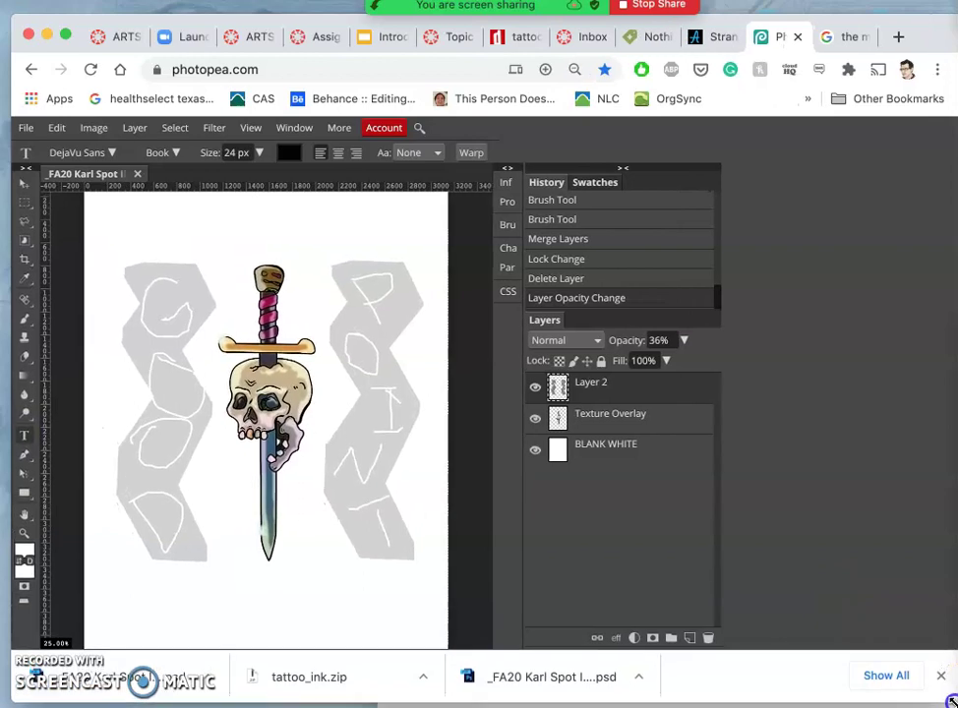
Create a new 24 px text layer near the poster's top-left and readjust the page zoom.
left_click(108, 250)
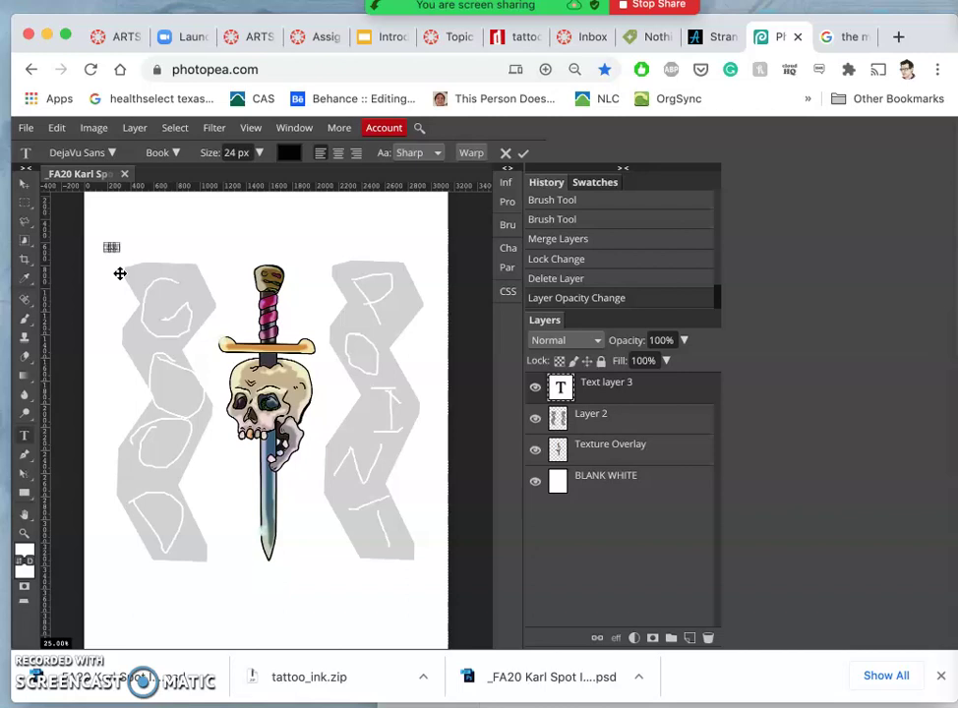
key("super+minus")
key("super+equal")
key("super+minus")
key("super+minus")
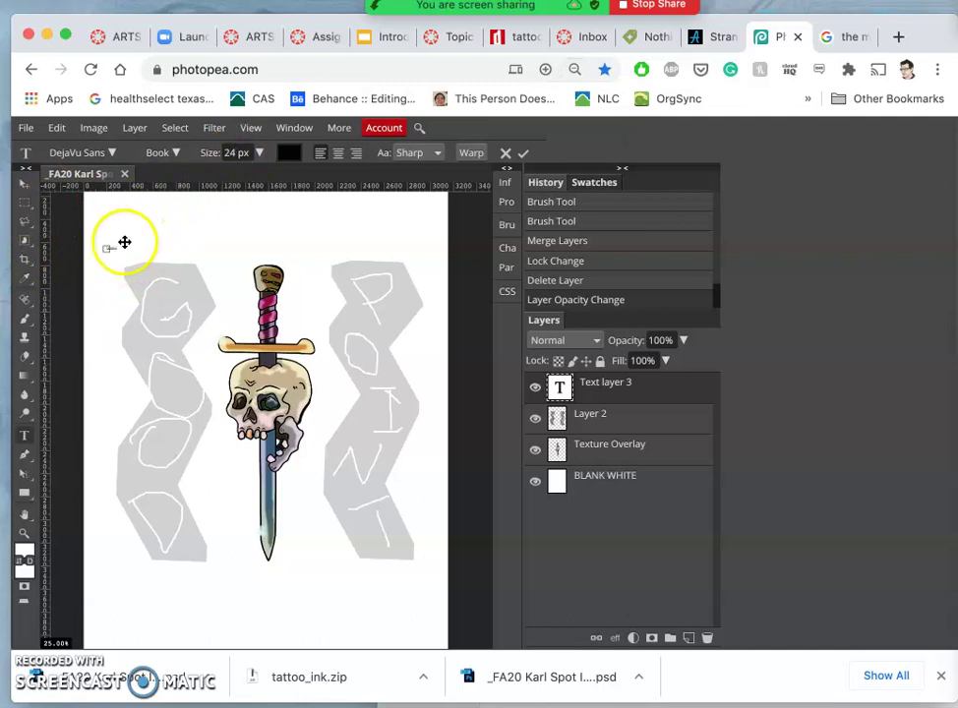
Zoom in on the new text and resize the word GOOD to 150 px.
left_click(24, 539)
left_click(111, 253)
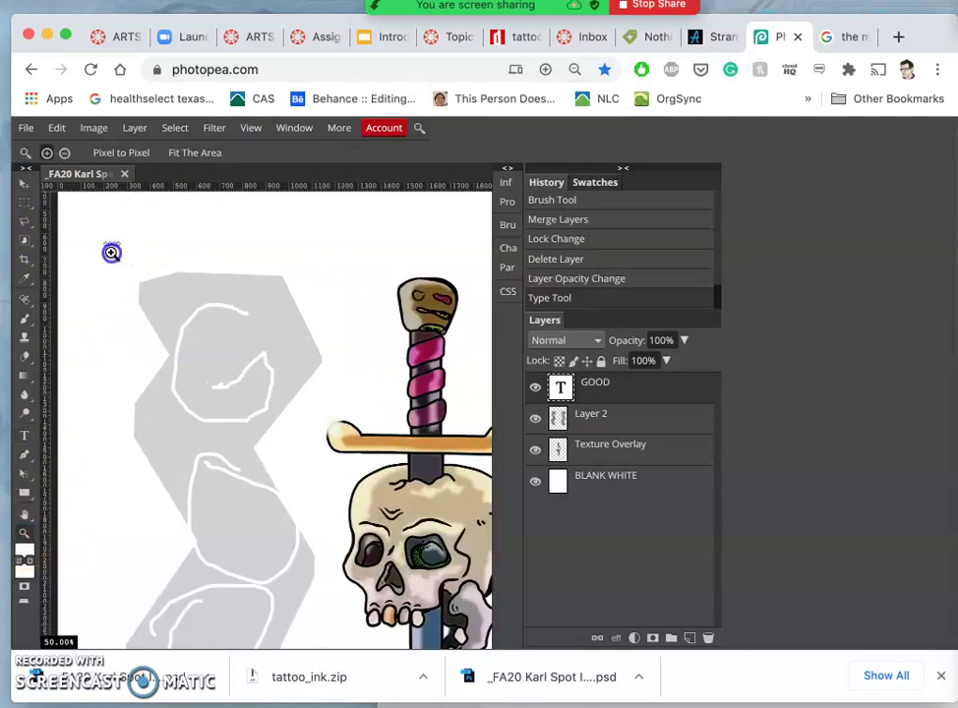
left_click(111, 253)
scroll(110, 253, "up", 3)
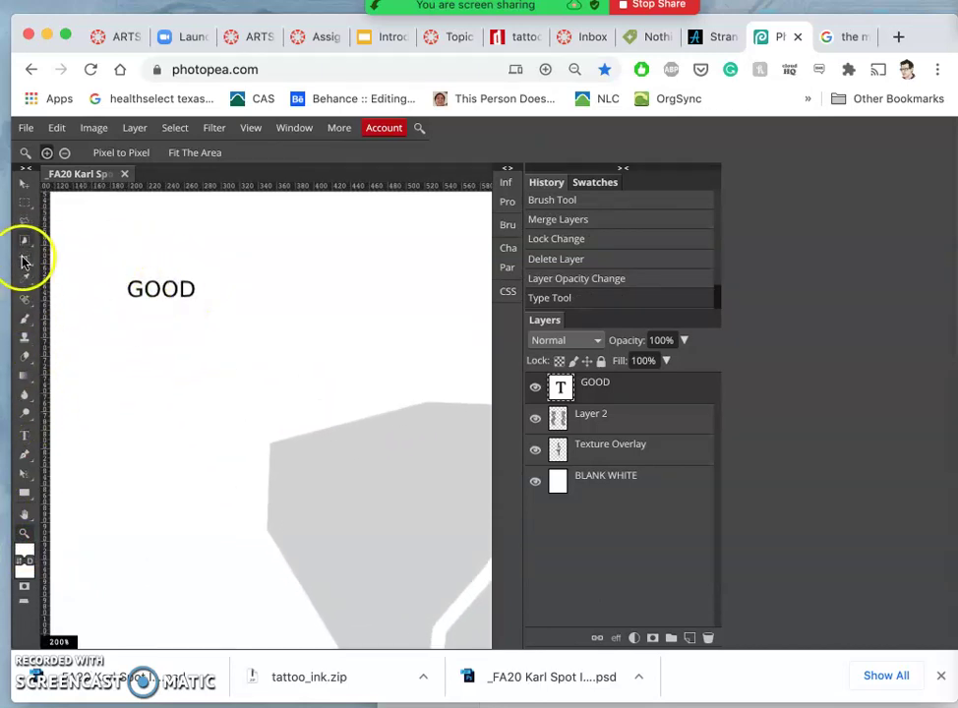
left_click(25, 435)
left_click_drag(175, 280, 156, 291)
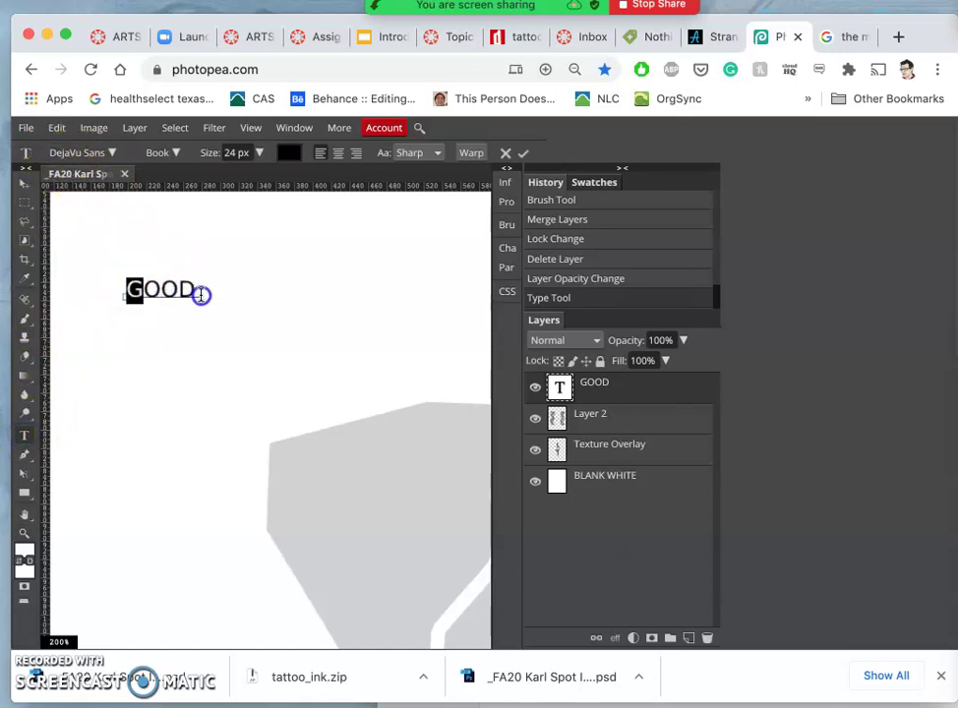
left_click_drag(203, 295, 203, 295)
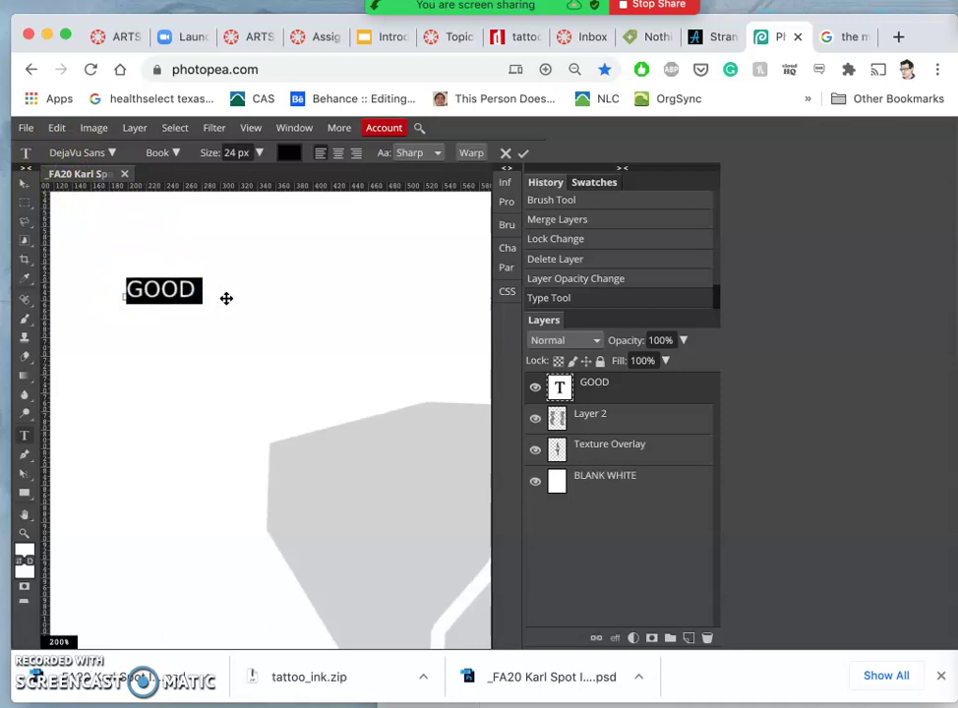
left_click(259, 154)
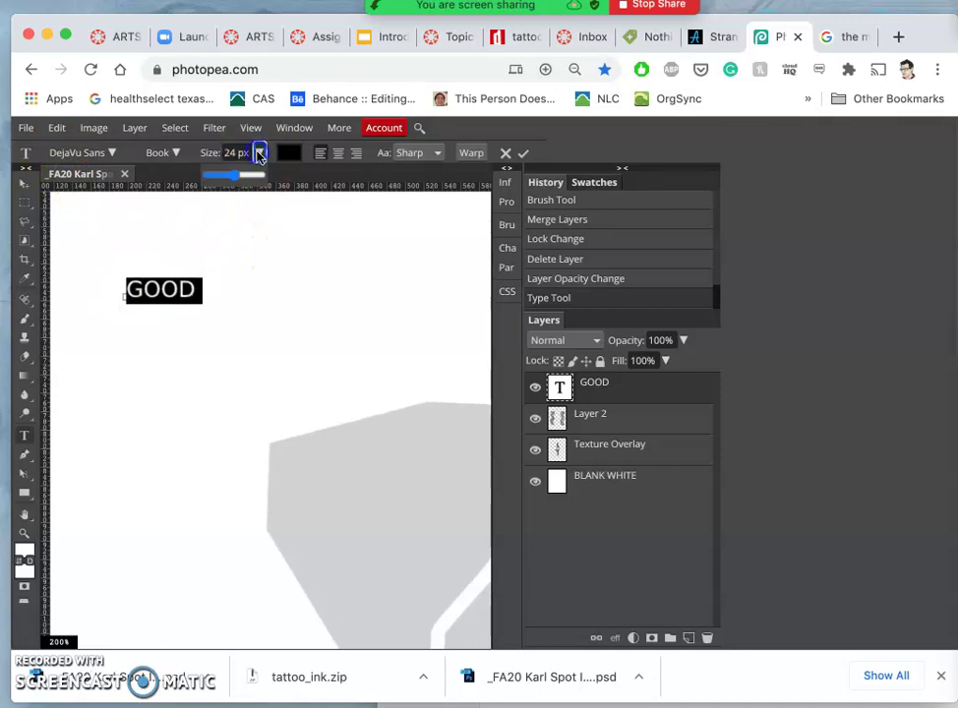
left_click_drag(237, 176, 281, 182)
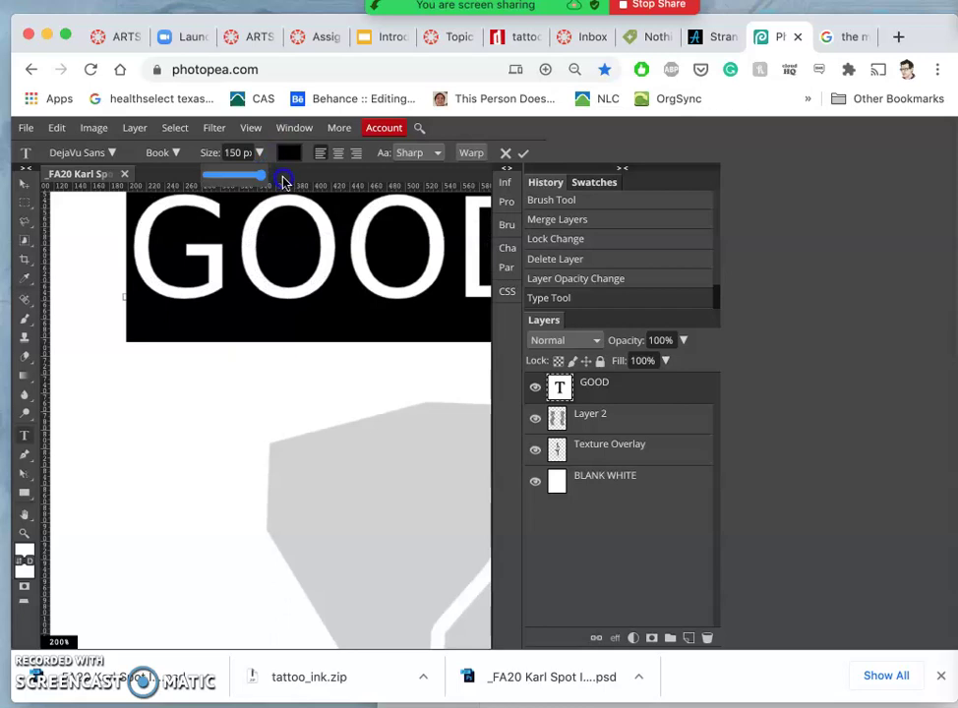
key("super+minus")
key("super+minus")
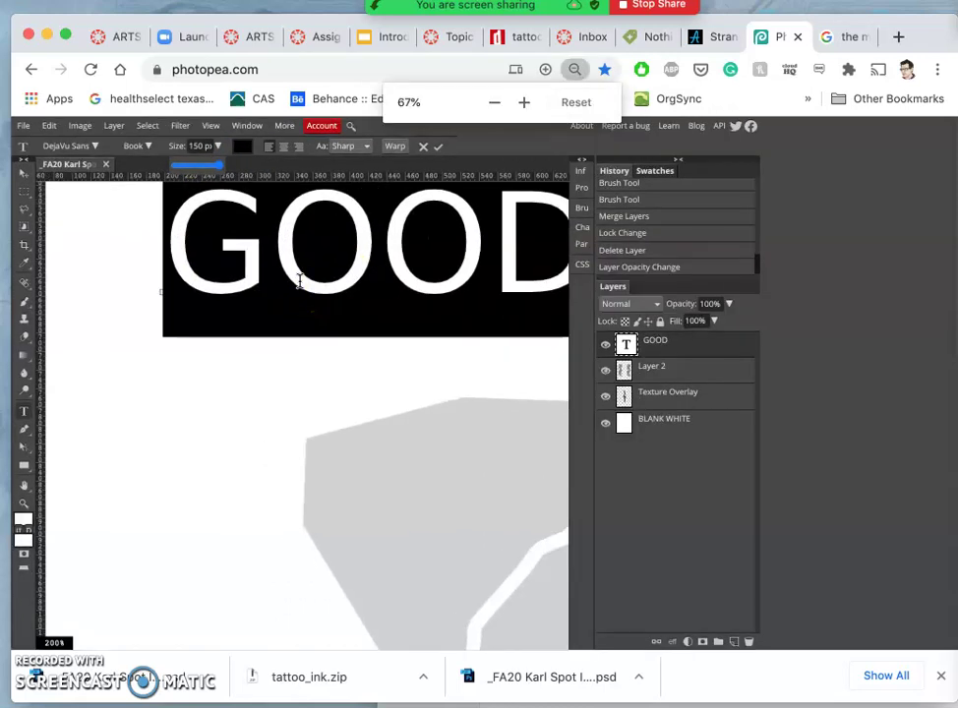
left_click(150, 287)
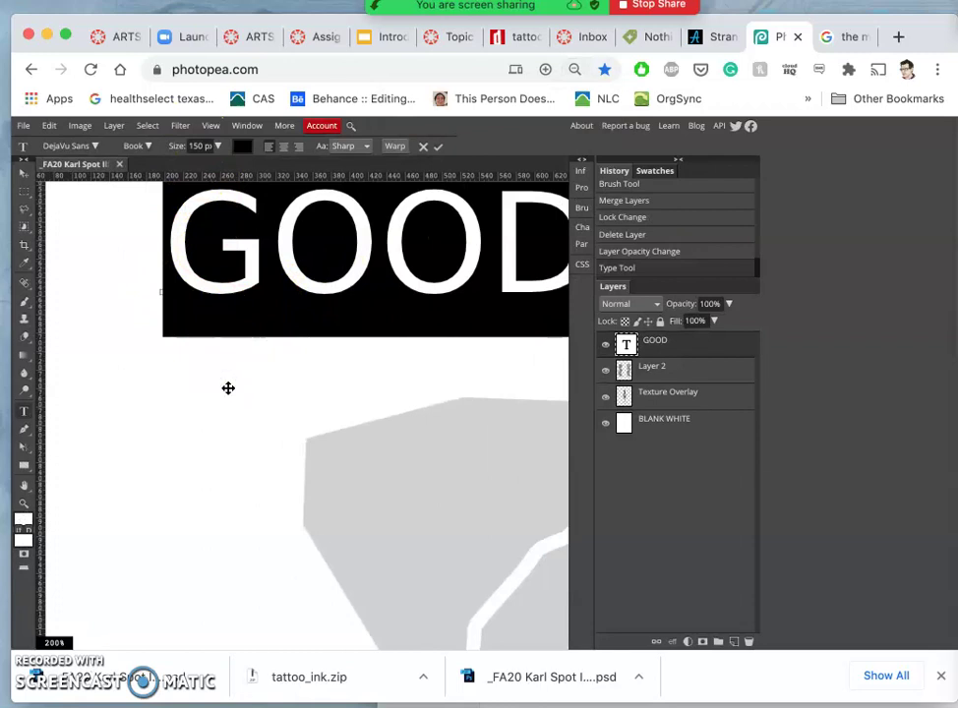
Zoom out to show the whole poster and select the GOOD text with the Move tool.
left_click(23, 177)
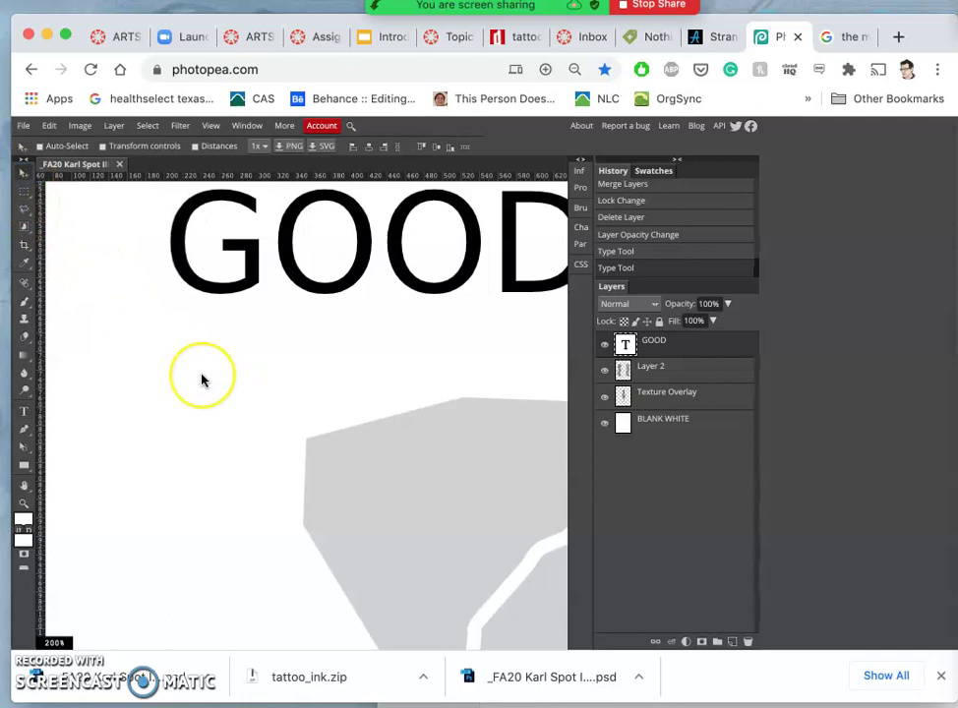
key("ctrl+minus")
key("ctrl+minus")
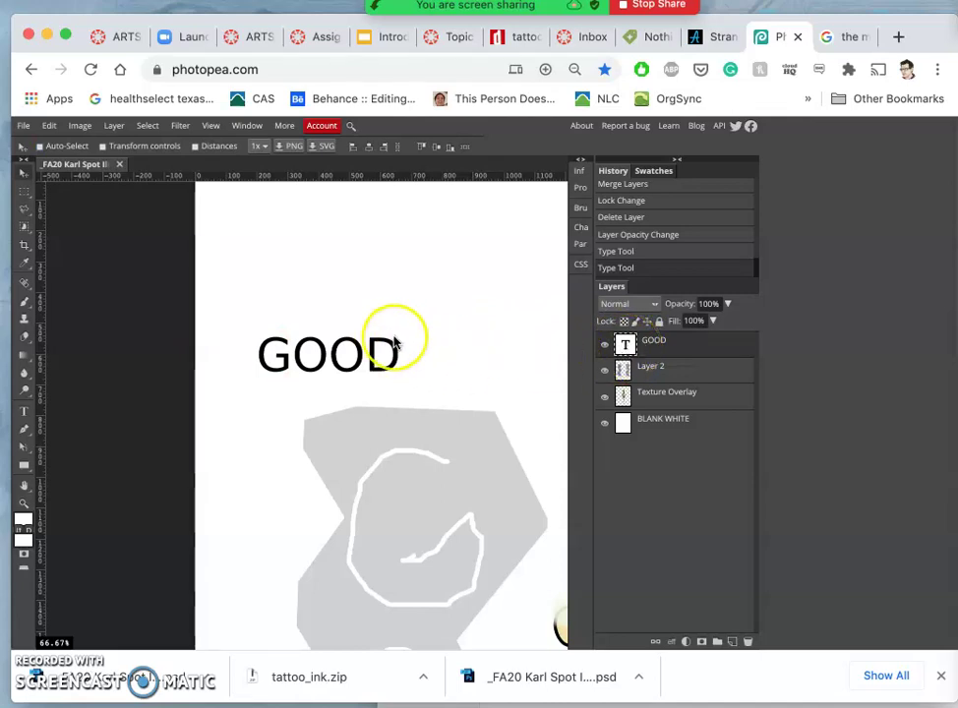
key("super+minus")
key("super+minus")
key("super+minus")
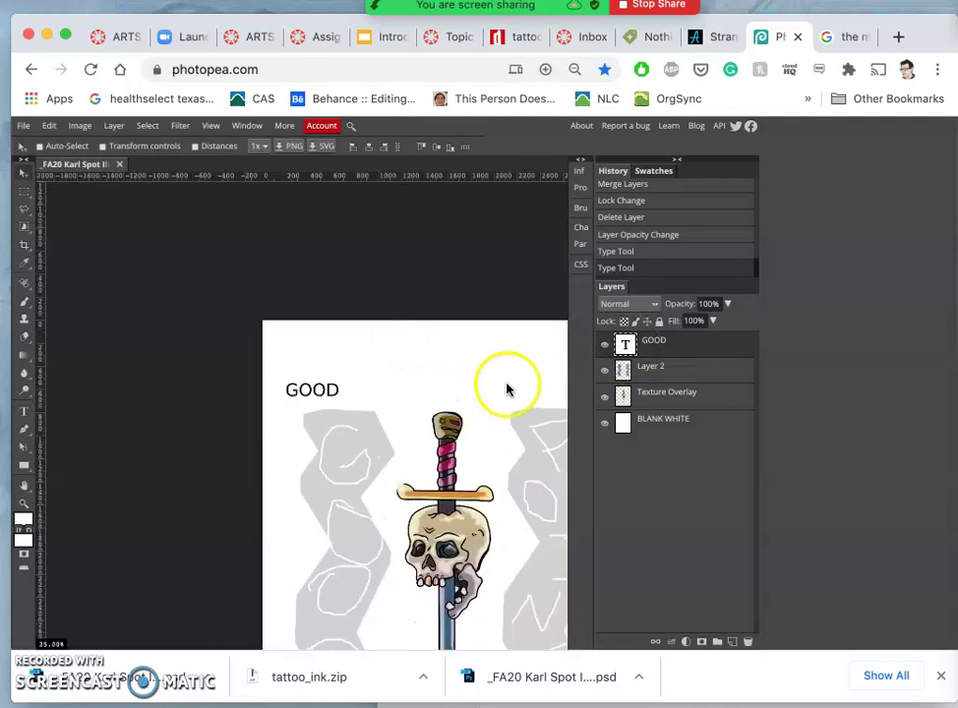
left_click(625, 343, "super")
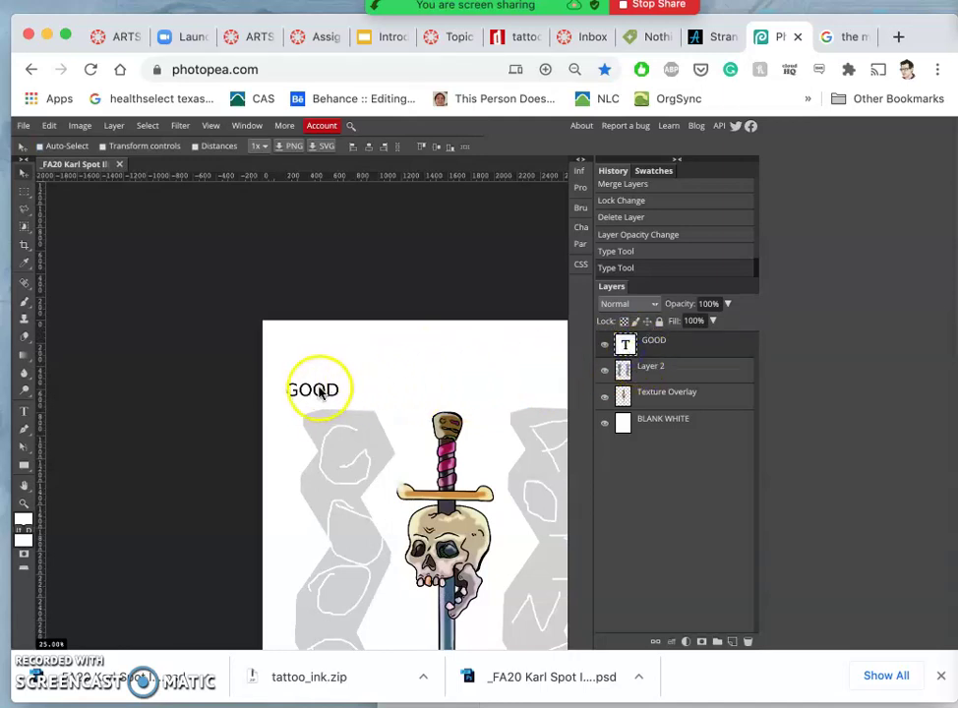
Put each letter of GOOD on its own line and scale the stacked letters up greatly.
double_click(627, 346)
left_click(344, 395)
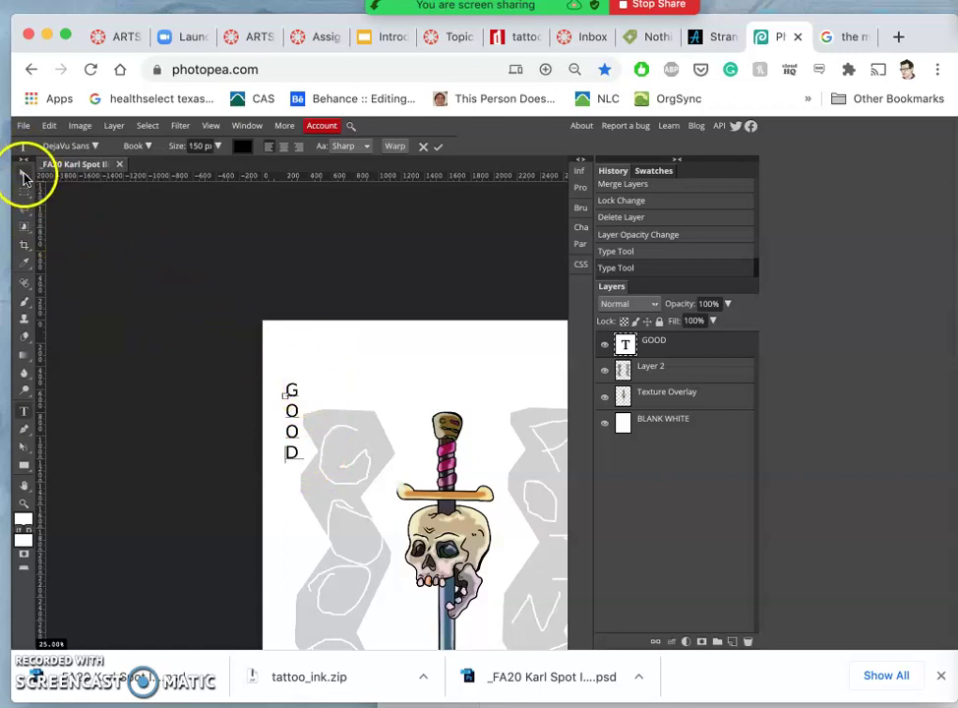
left_click(48, 125)
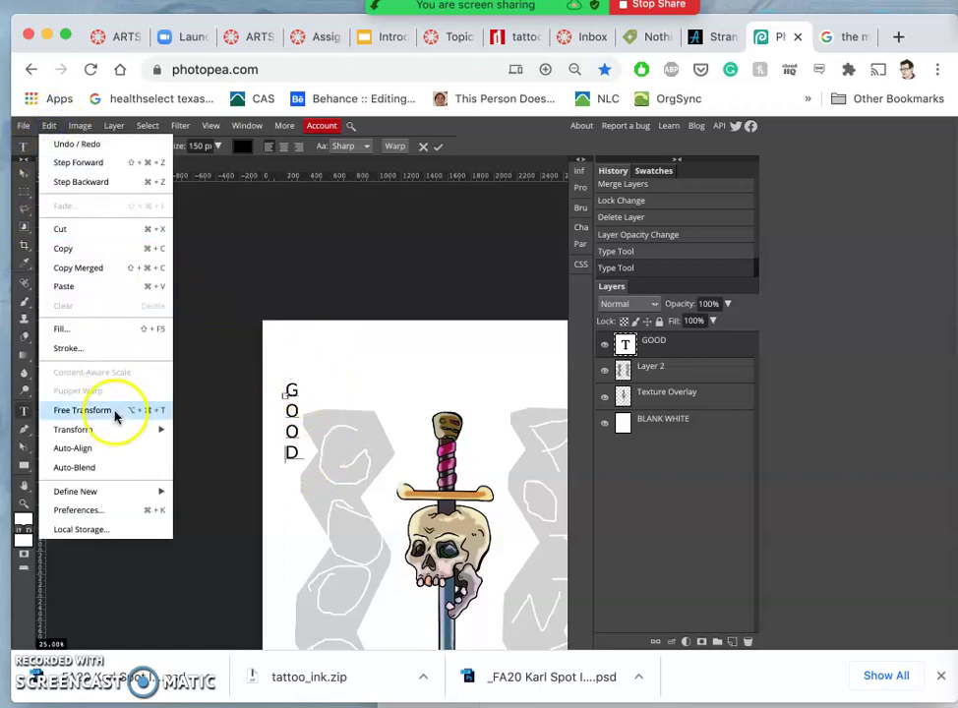
left_click(82, 411)
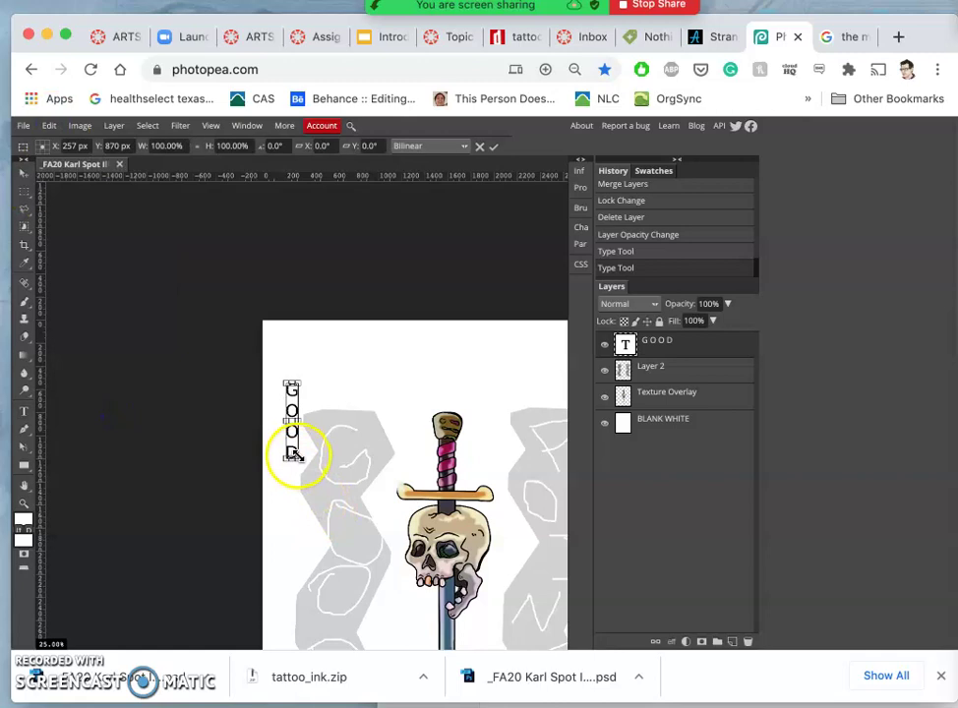
left_click_drag(293, 453, 373, 557)
Squash the stacked GOOD vertically to fit the poster height and tilt it slightly.
key("ctrl+minus")
left_click(248, 421)
left_click(263, 331)
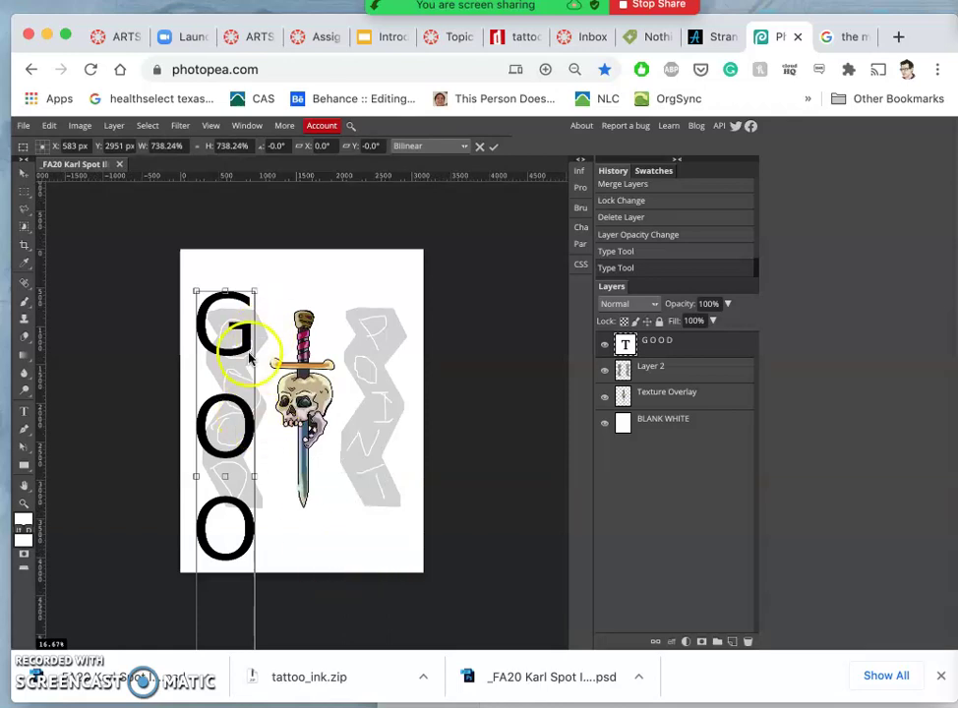
mouse_move(224, 292)
left_mouse_down()
mouse_move(219, 388)
mouse_move(225, 312)
left_mouse_up()
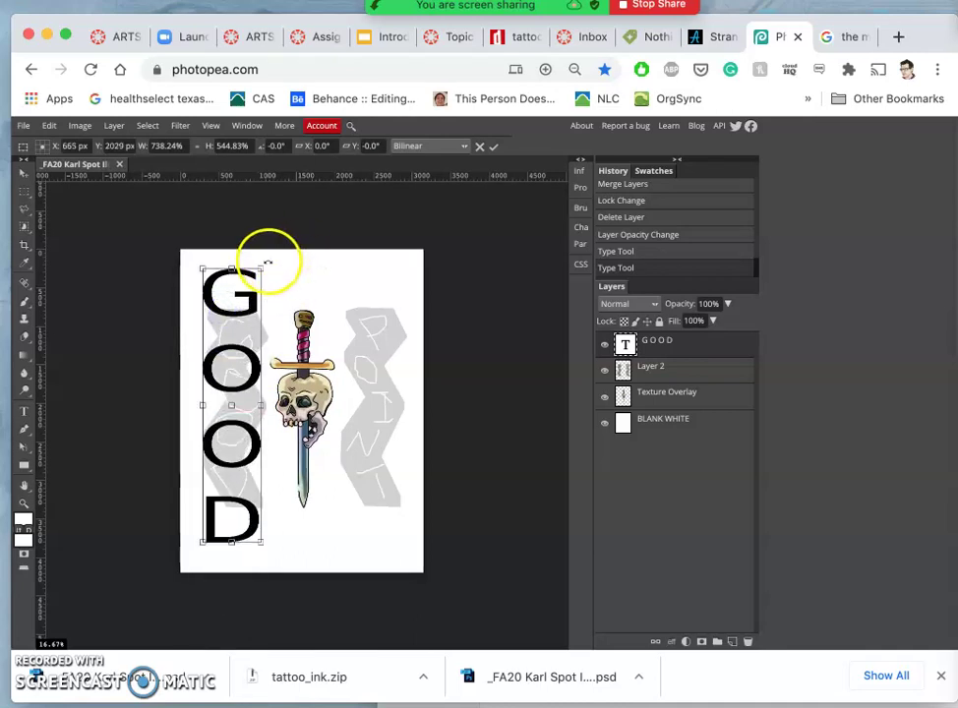
mouse_move(268, 263)
left_mouse_down()
mouse_move(280, 268)
mouse_move(256, 258)
mouse_move(265, 265)
left_mouse_up()
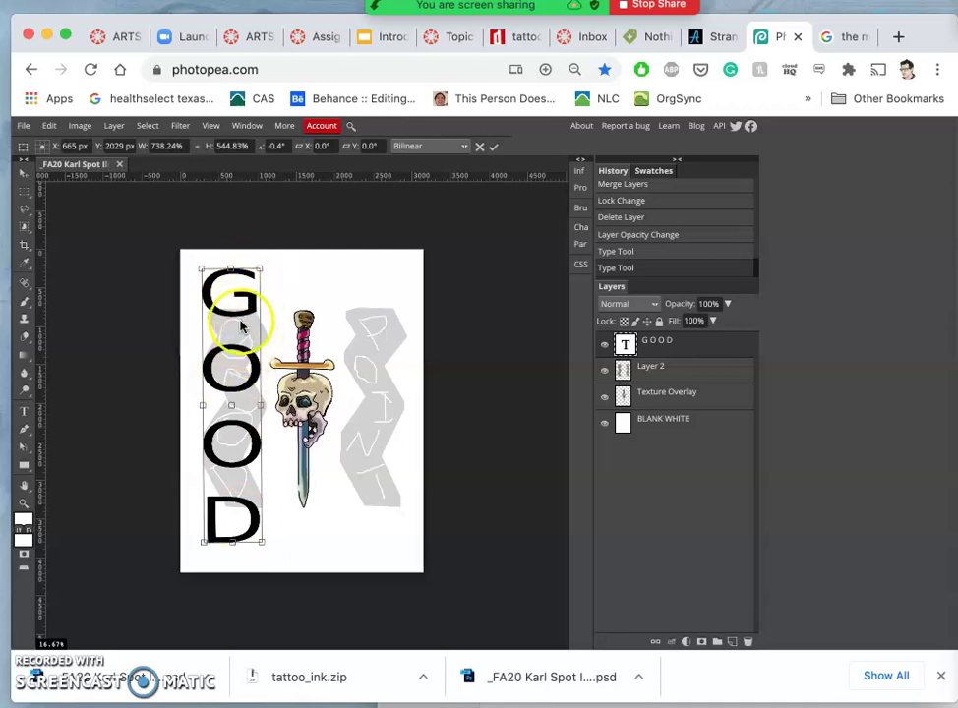
Commit the transform and load TATTI_.TTF from Downloads > tattoo_ink as a kept font.
left_click(624, 346)
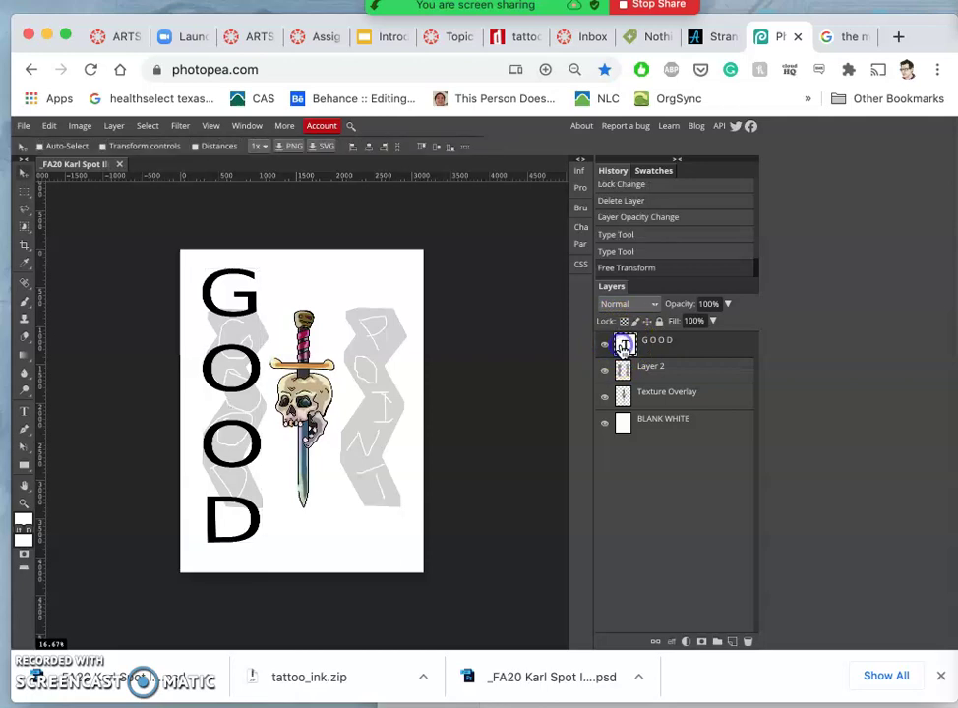
left_click(621, 351)
double_click(621, 351)
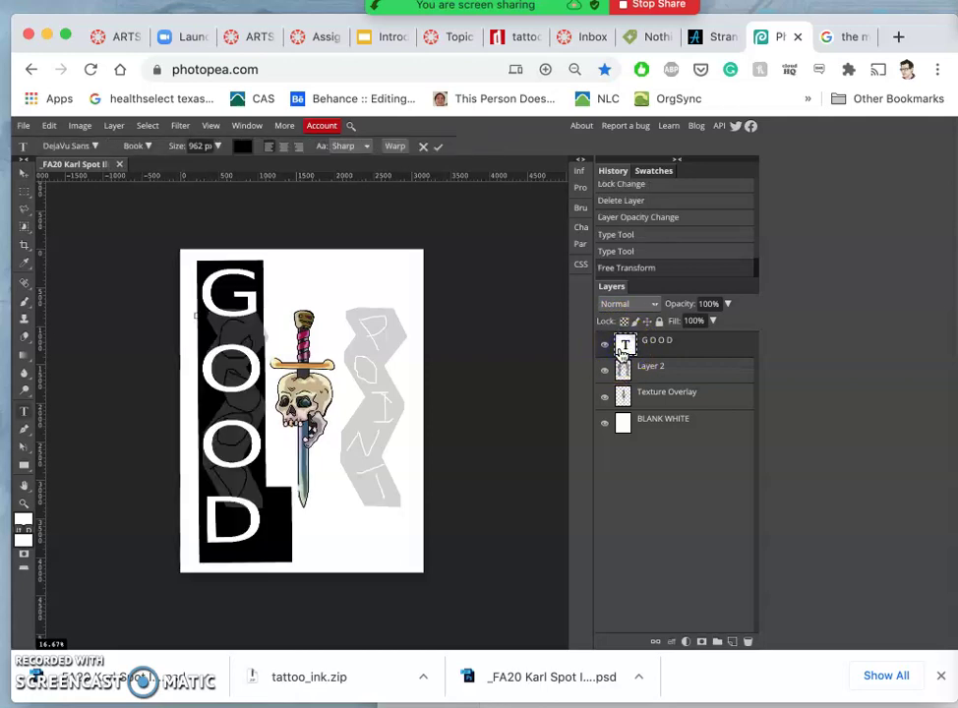
left_click(88, 147)
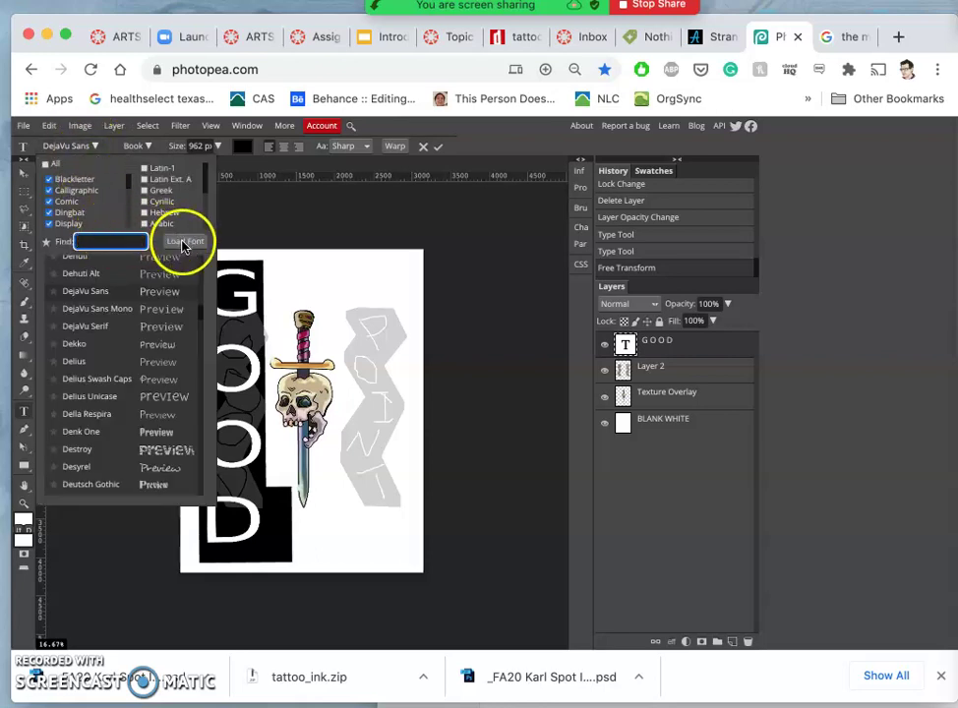
left_click(178, 243)
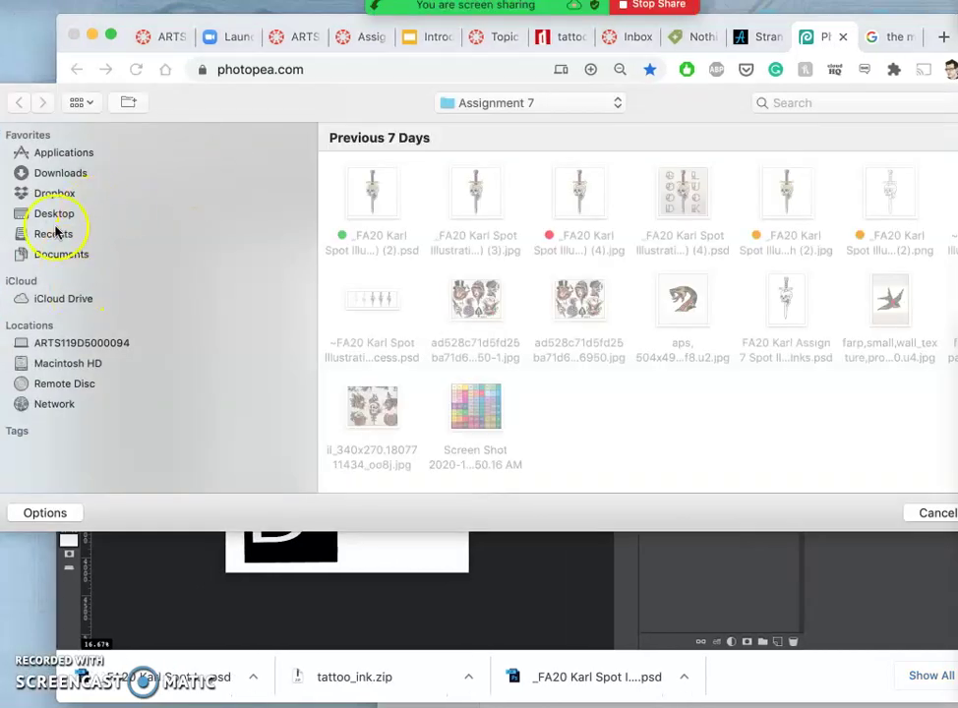
left_click(48, 175)
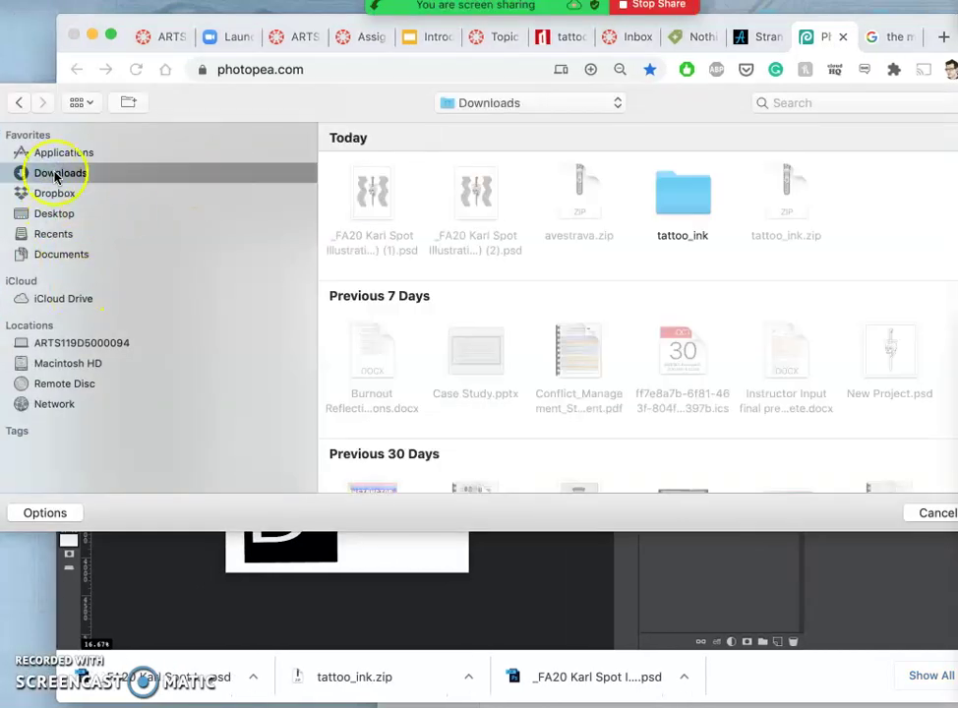
double_click(695, 200)
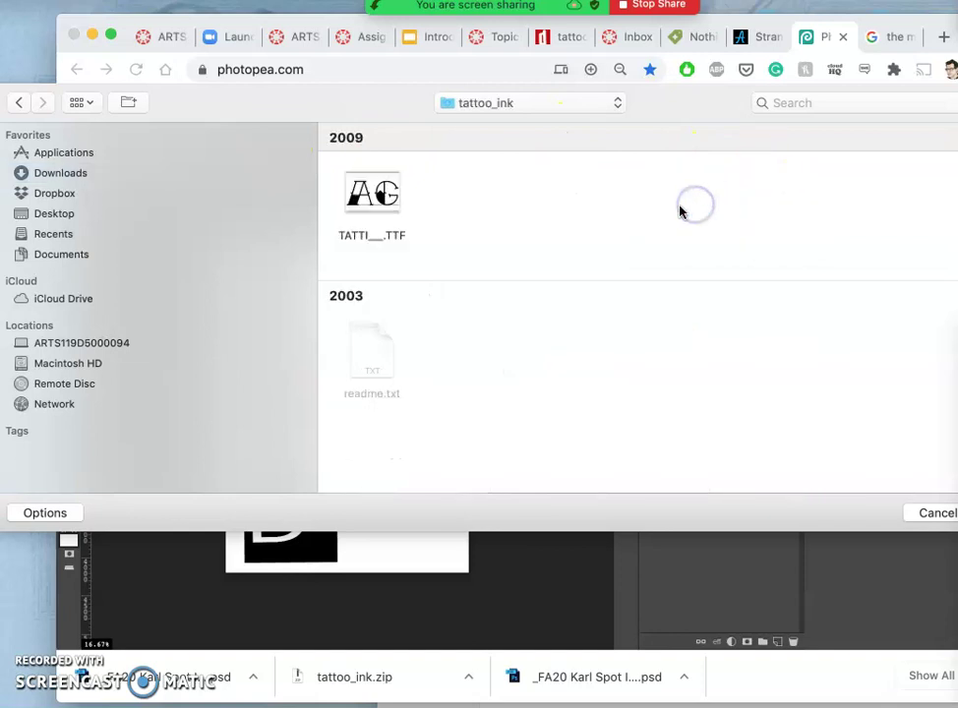
left_click(390, 198)
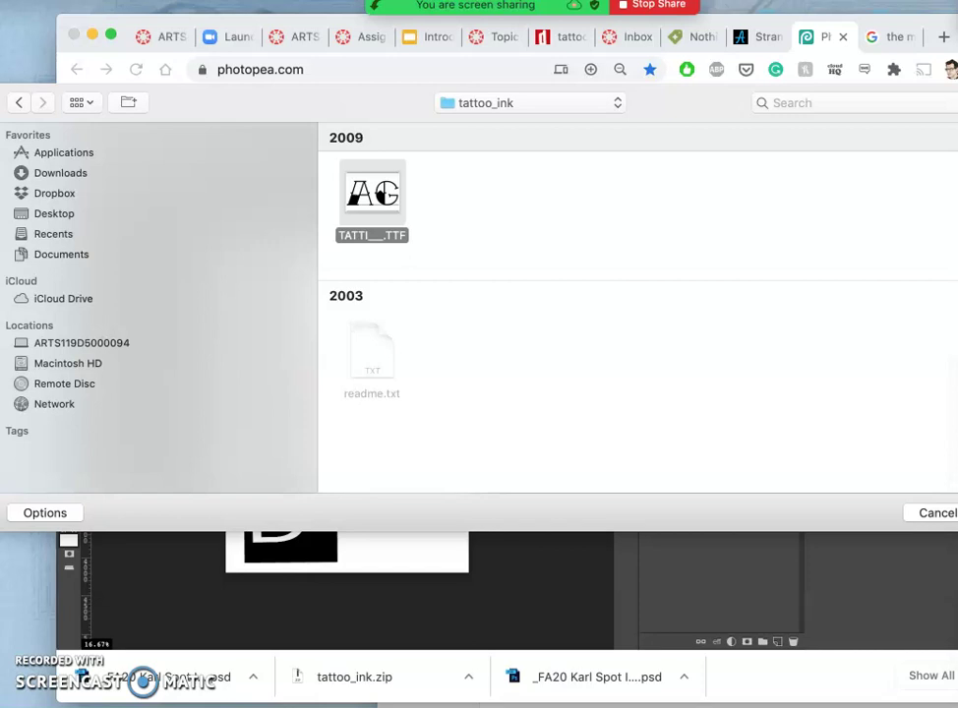
key("Return")
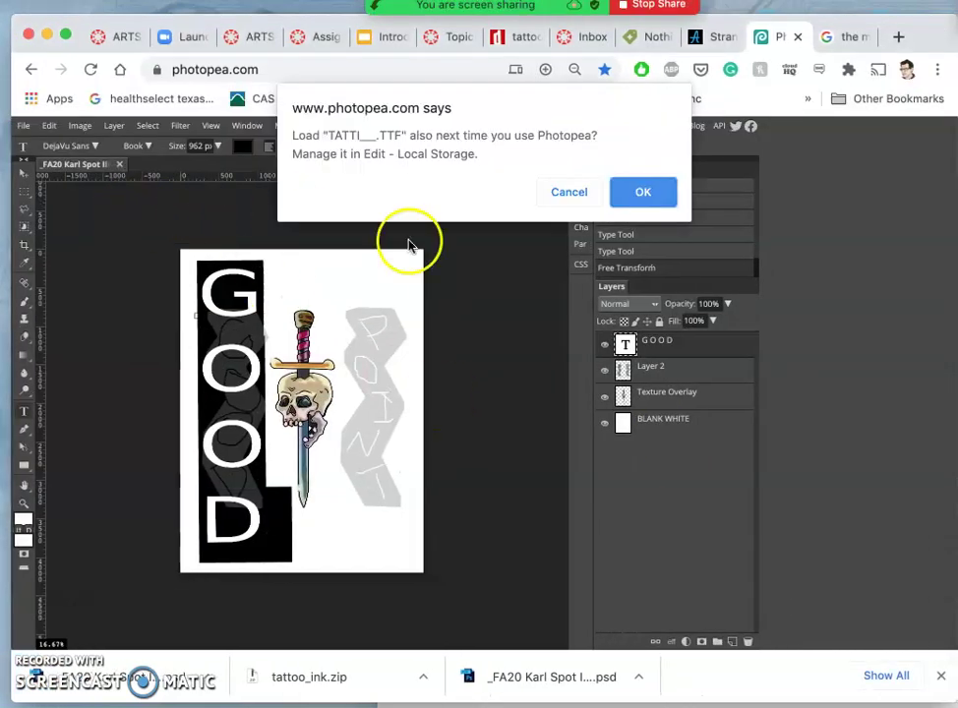
left_click(632, 193)
left_click(347, 244)
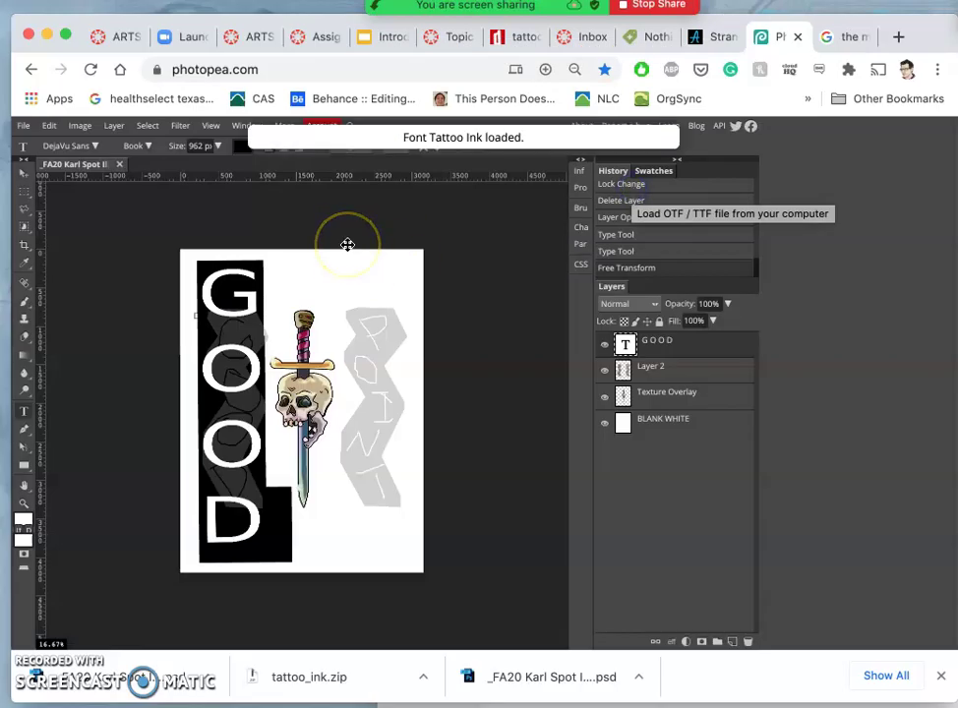
Apply the Tattoo Ink font to the stacked GOOD letters.
left_click(96, 148)
left_click(89, 240)
type("tattoo")
left_click(108, 257)
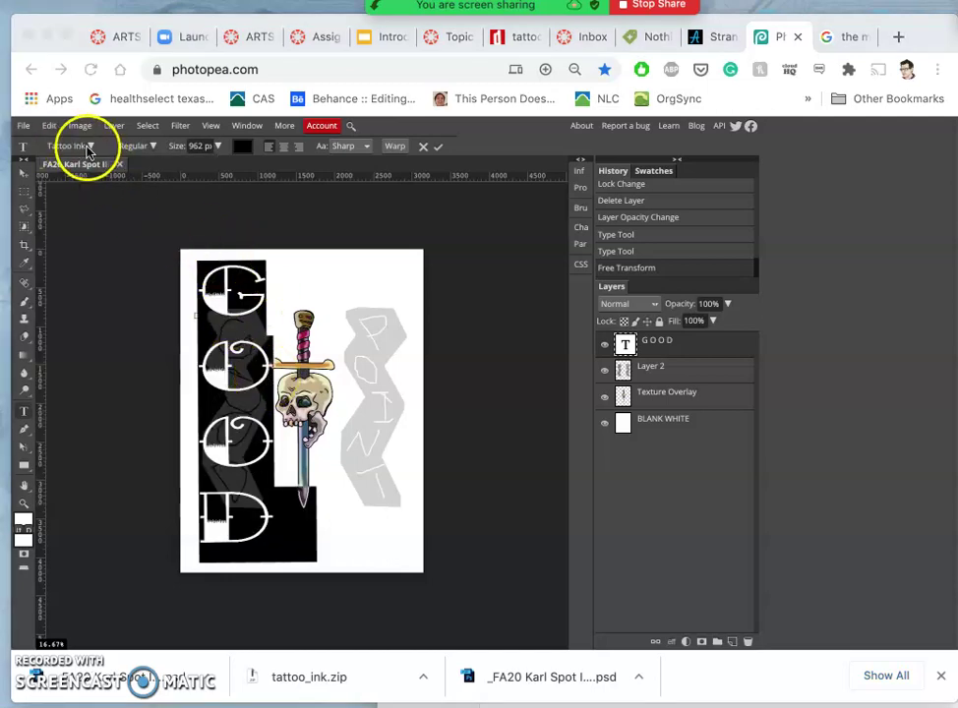
left_click(268, 297)
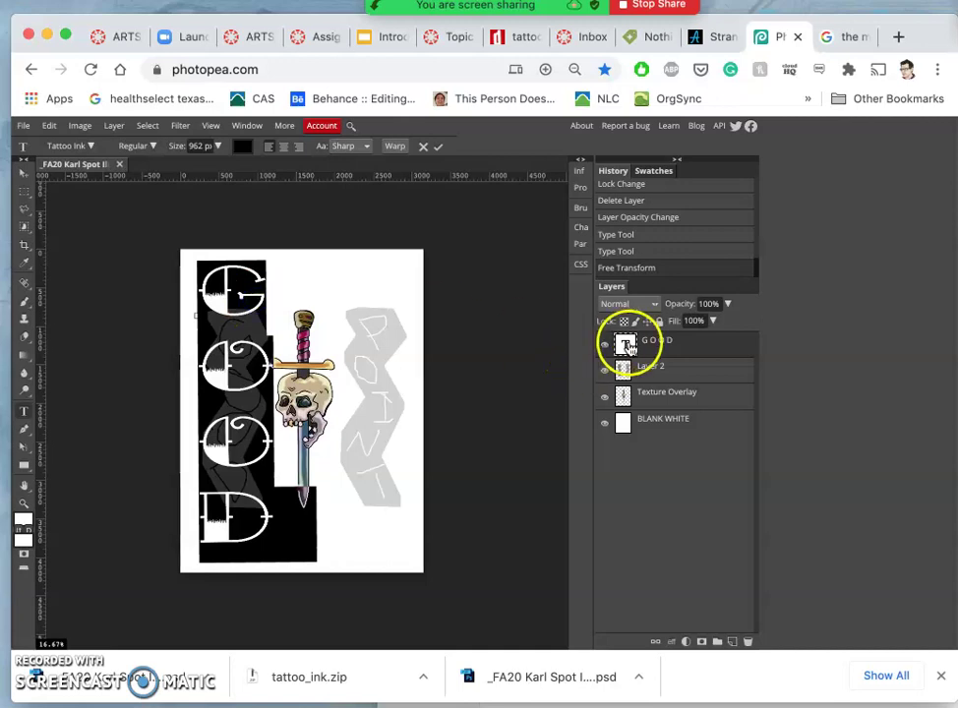
double_click(625, 344)
left_click(306, 381)
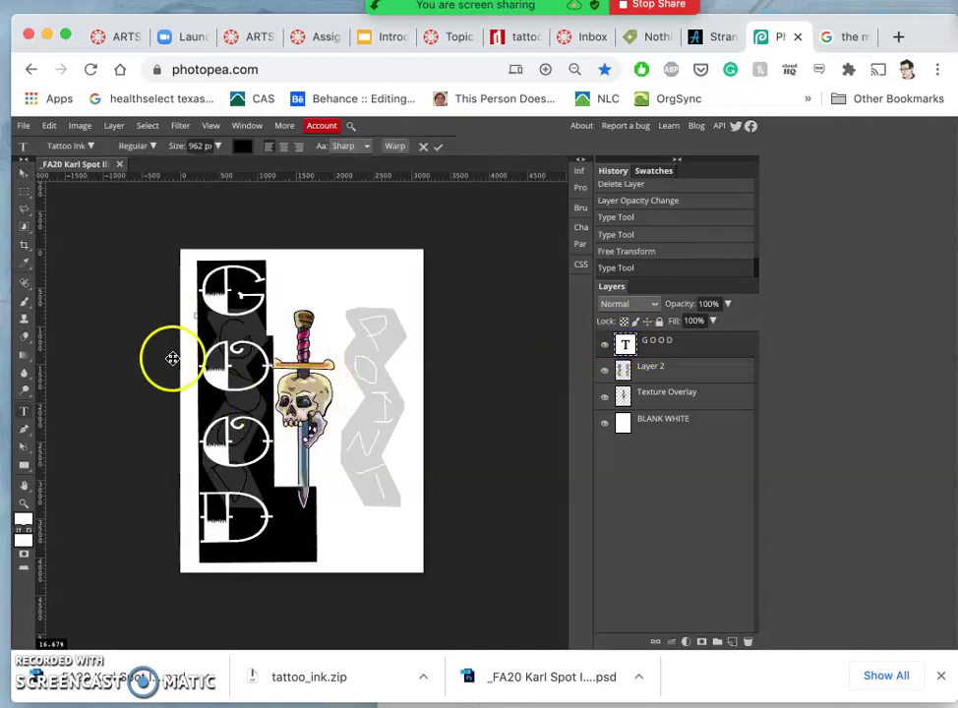
Scale the Tattoo Ink GOOD down into a slightly narrower column and commit it.
left_click(257, 399)
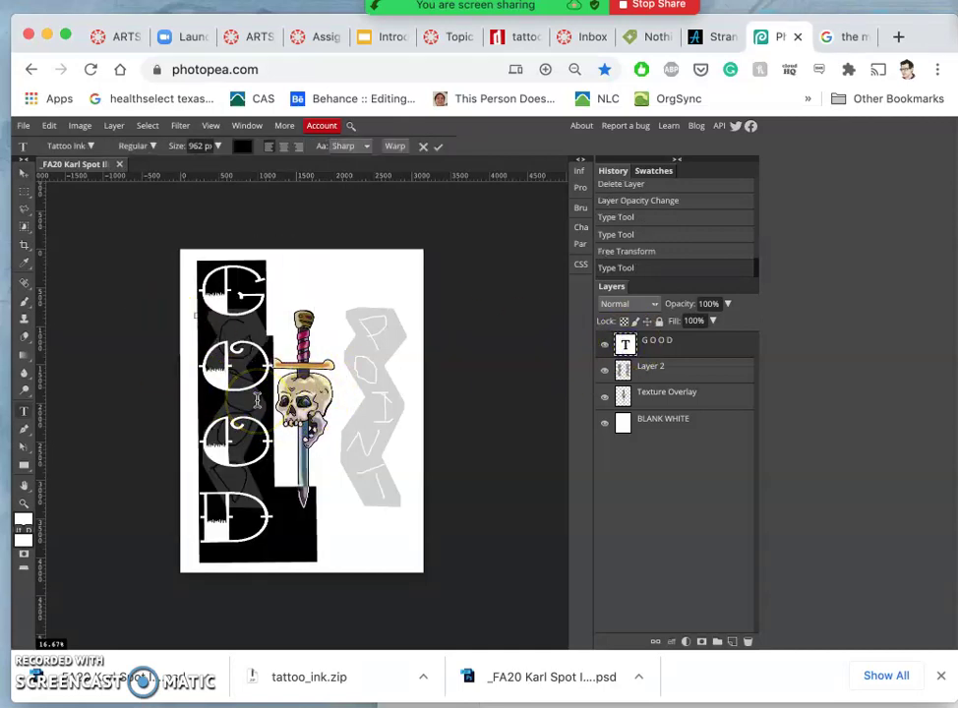
left_click(257, 399)
left_click(297, 293)
left_click(295, 267)
left_click(268, 301)
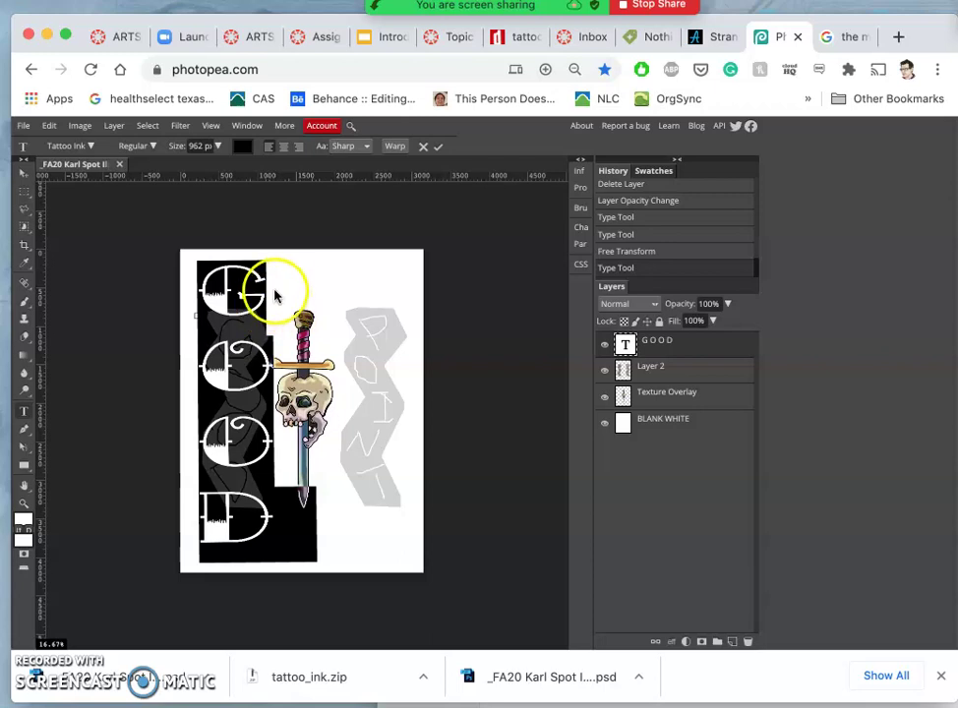
left_click(318, 272)
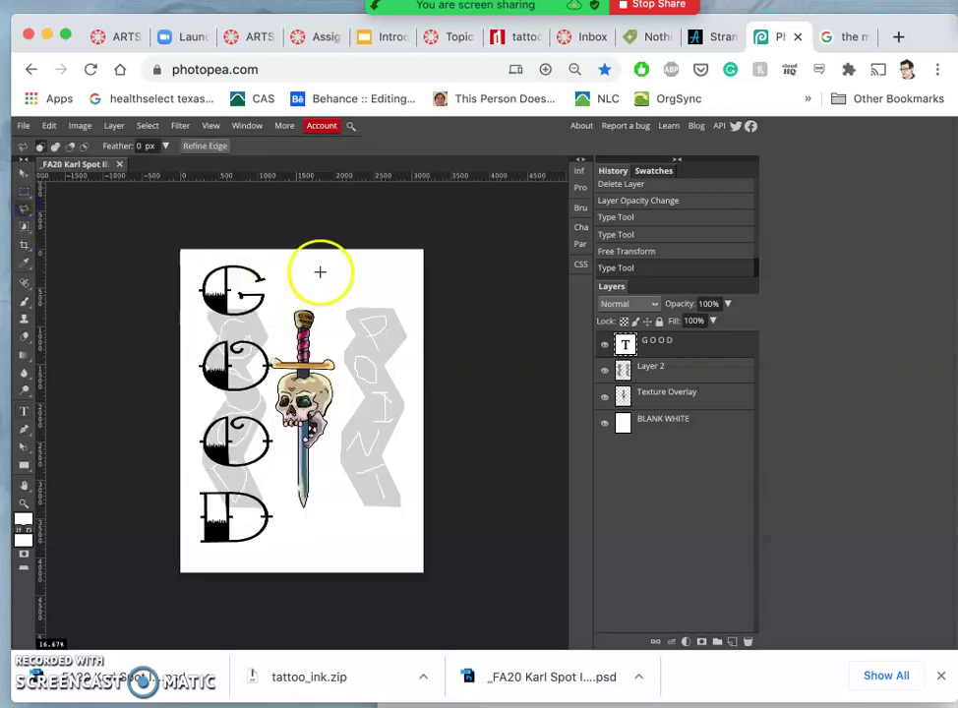
left_click(265, 263)
key("ctrl+alt+t")
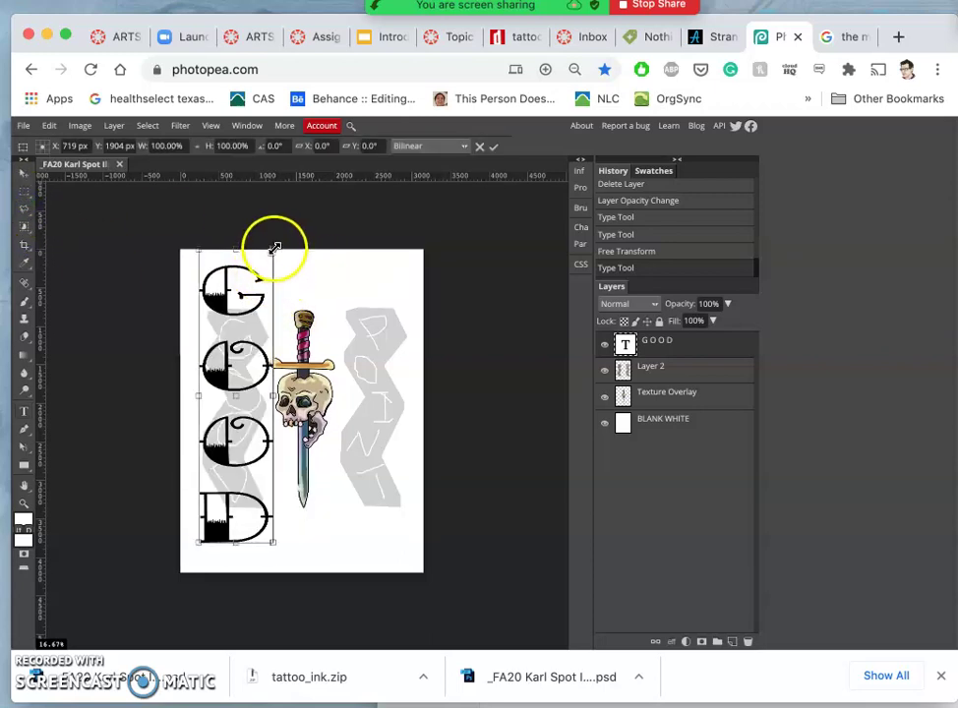
left_click_drag(273, 250, 255, 303)
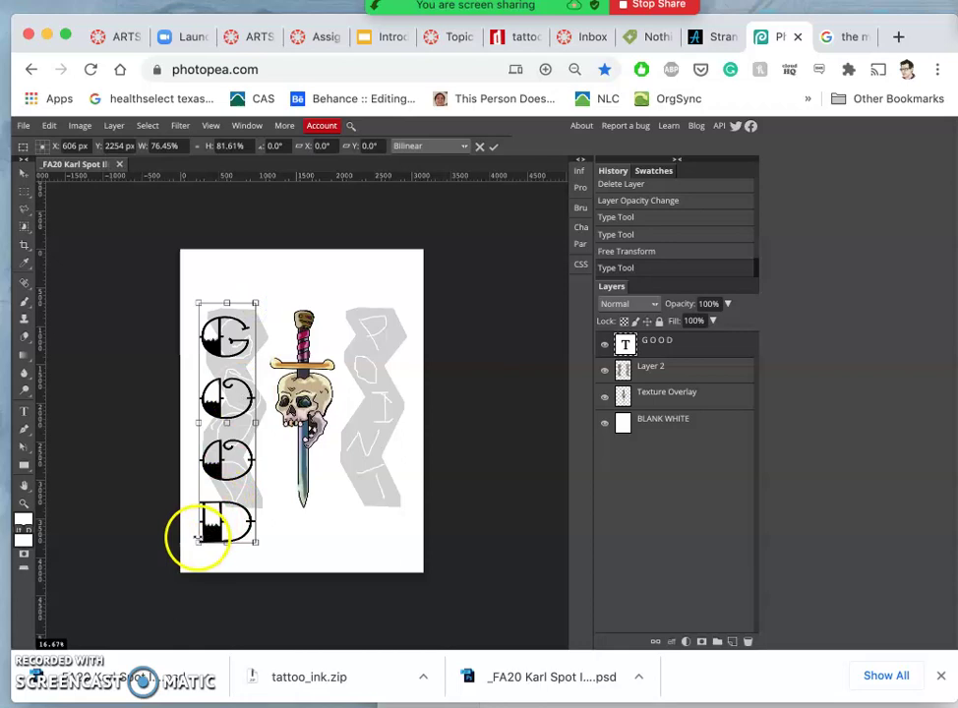
left_click_drag(197, 541, 208, 539)
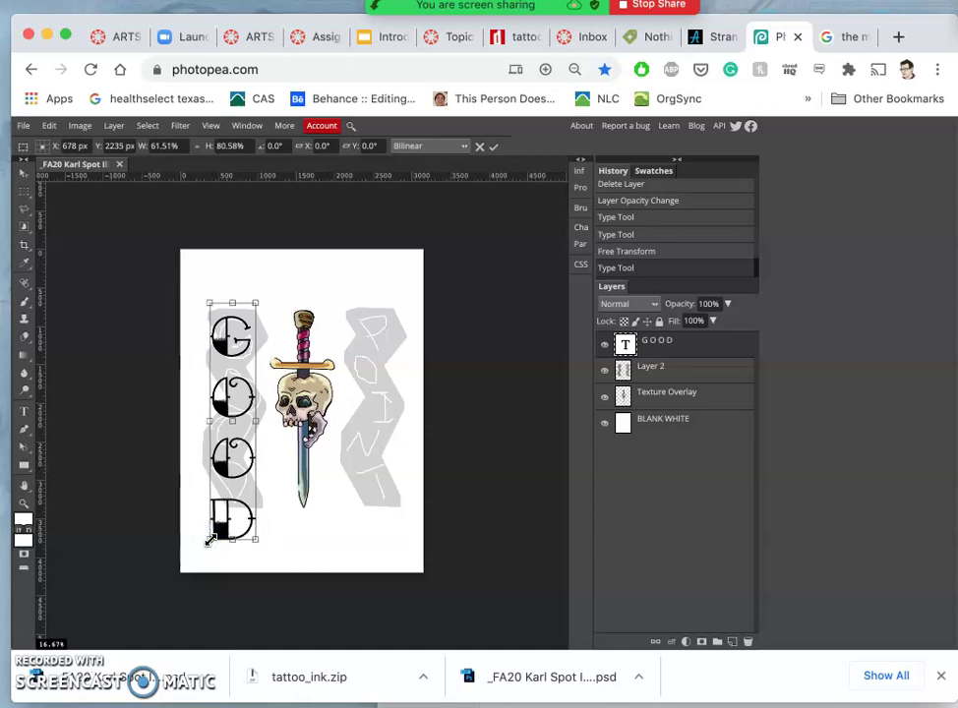
left_click(395, 460)
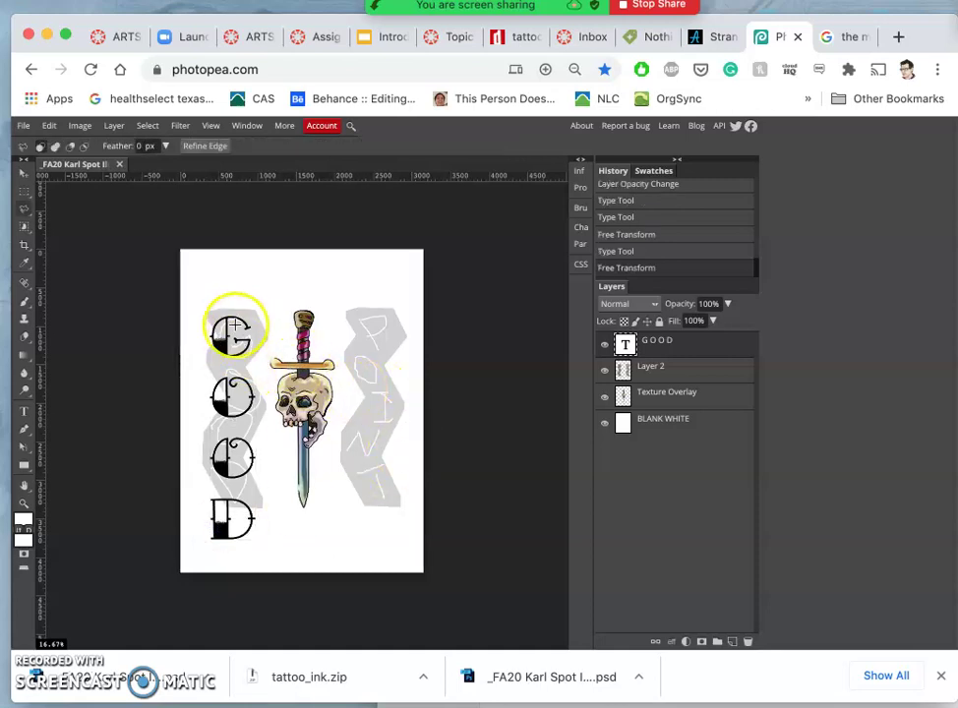
Duplicate the GOOD layer and cut the copy down to just the letter G.
left_click(664, 346)
key("super+j")
left_click_drag(637, 349, 621, 368)
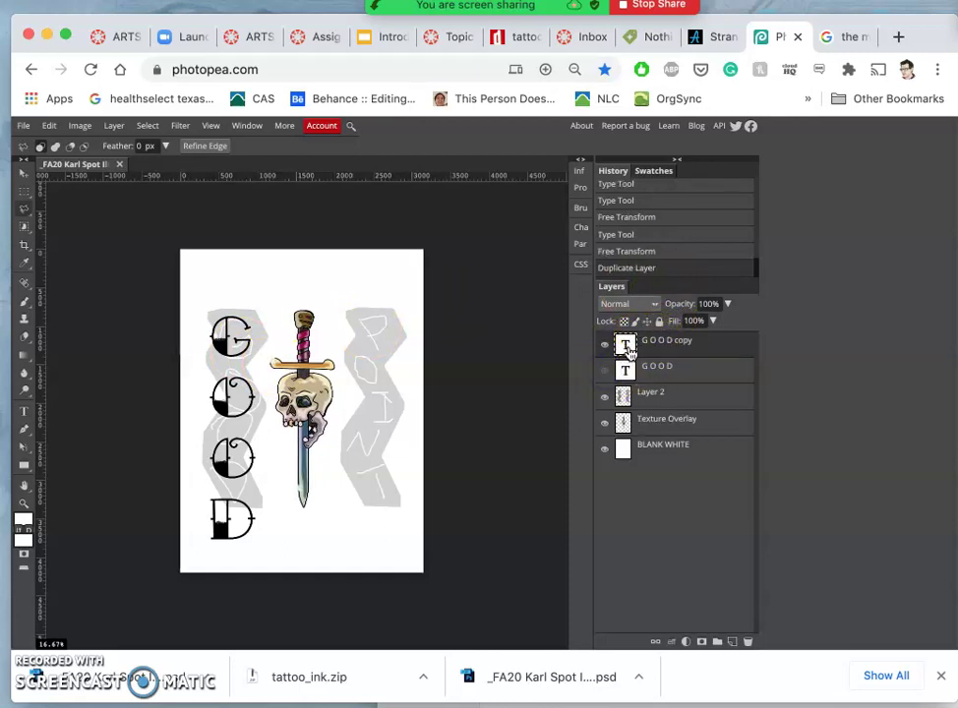
double_click(627, 346)
left_click(233, 409)
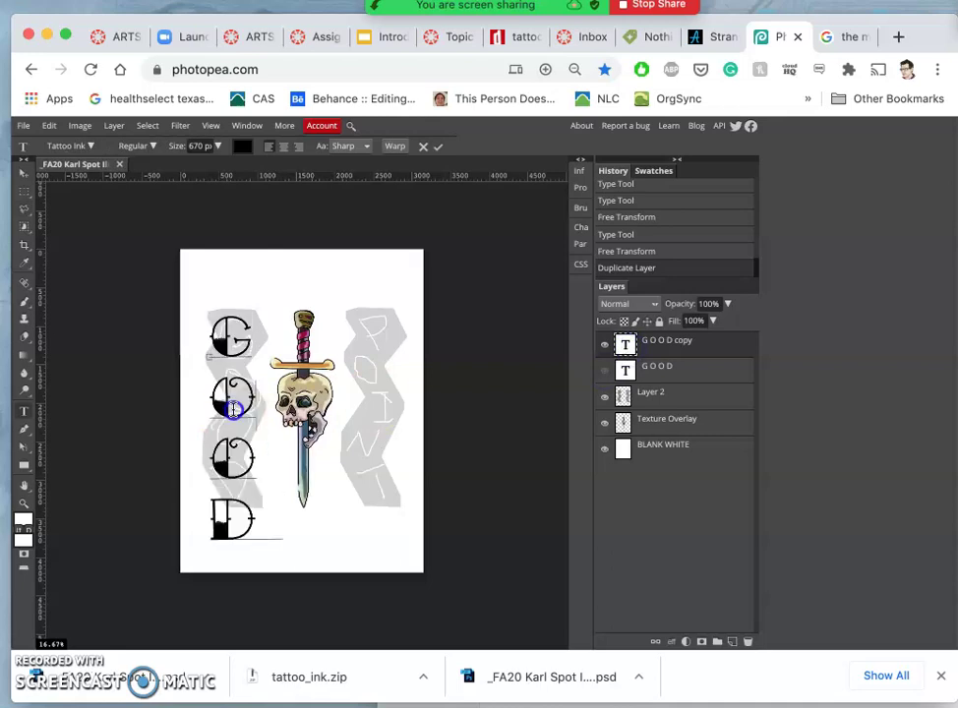
left_click_drag(218, 392, 263, 514)
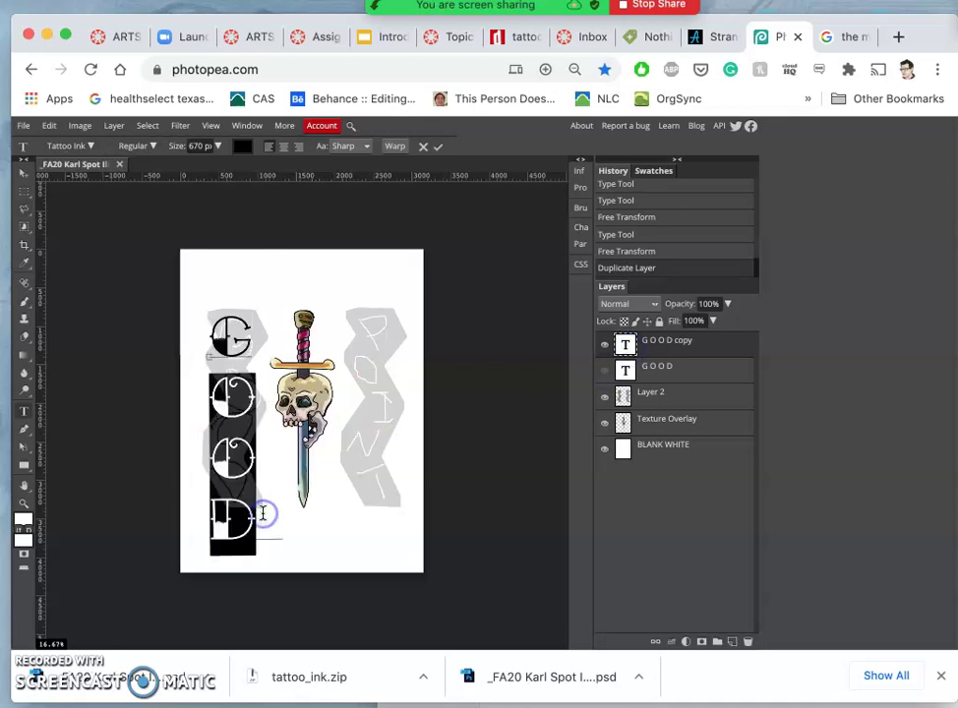
key("BackSpace")
left_click(715, 351)
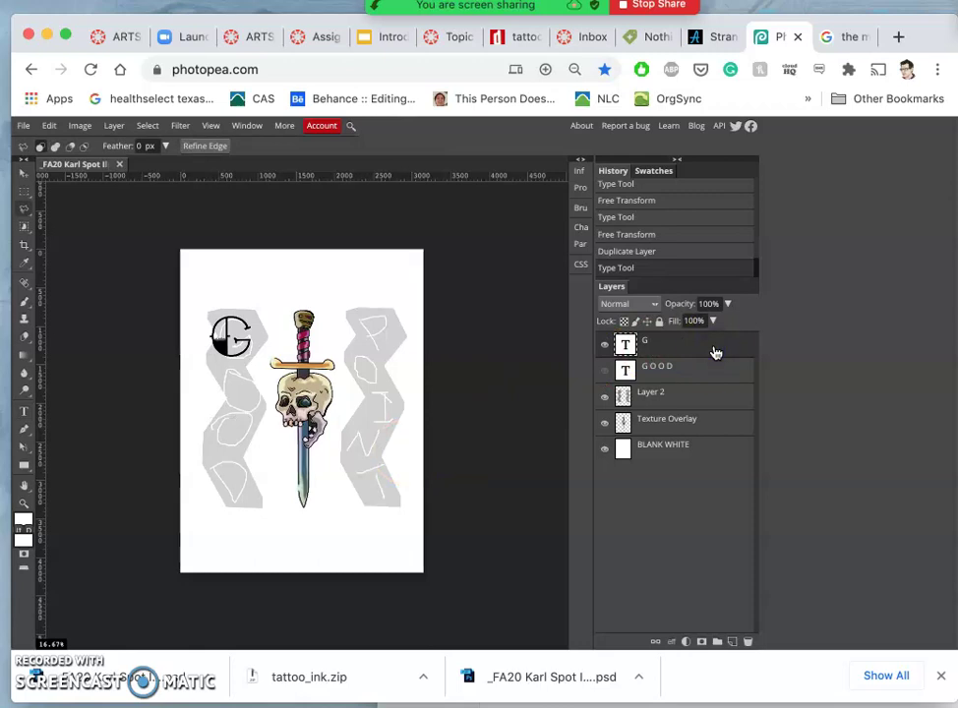
Make another GOOD copy and delete everything but the first O.
left_click(695, 370)
key("ctrl+j")
left_click(602, 370)
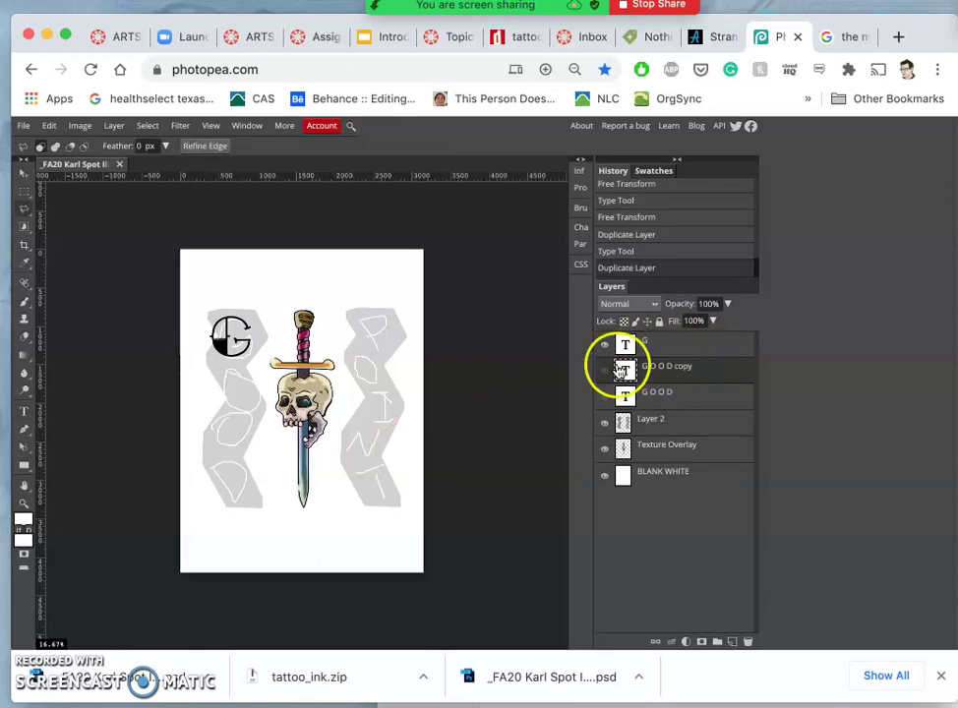
double_click(626, 370)
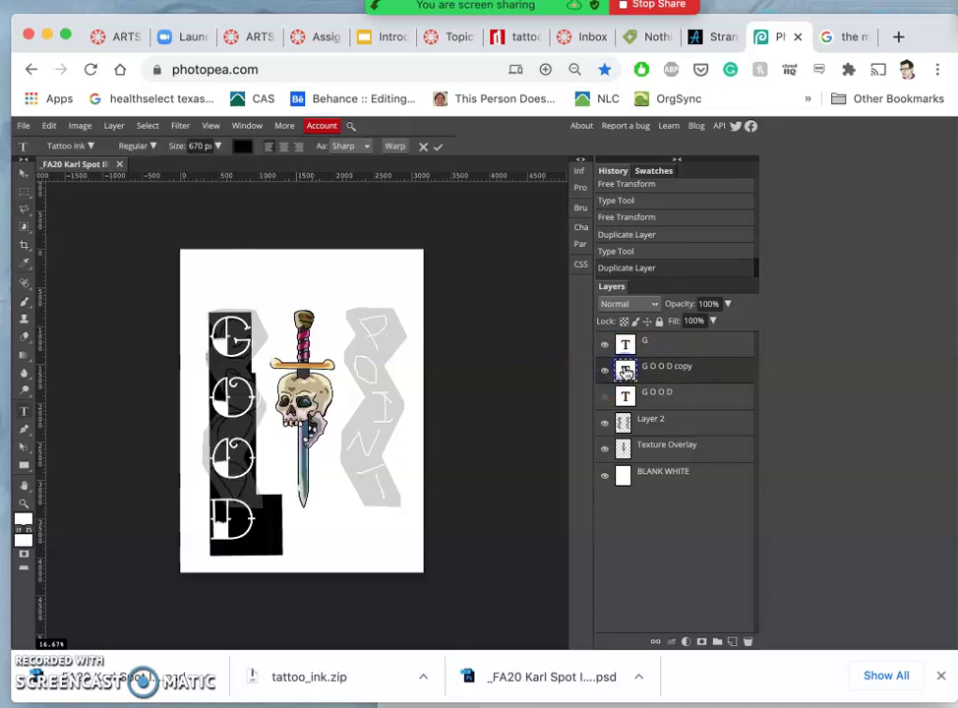
left_click(240, 346)
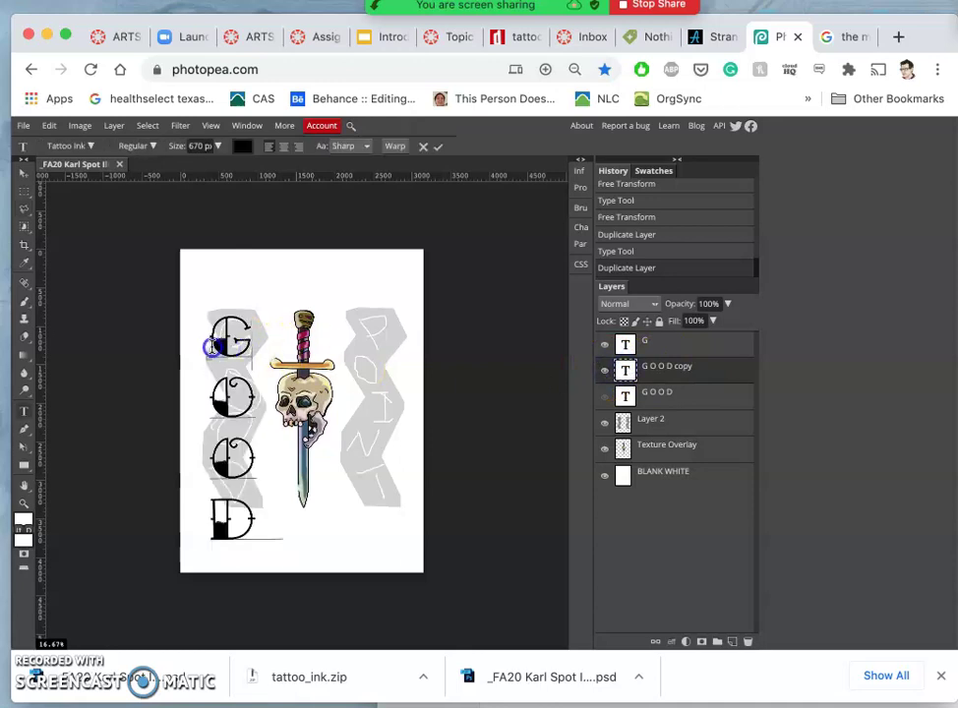
left_click_drag(240, 347, 213, 347)
left_click(208, 344)
left_click_drag(229, 453, 271, 504)
key("BackSpace")
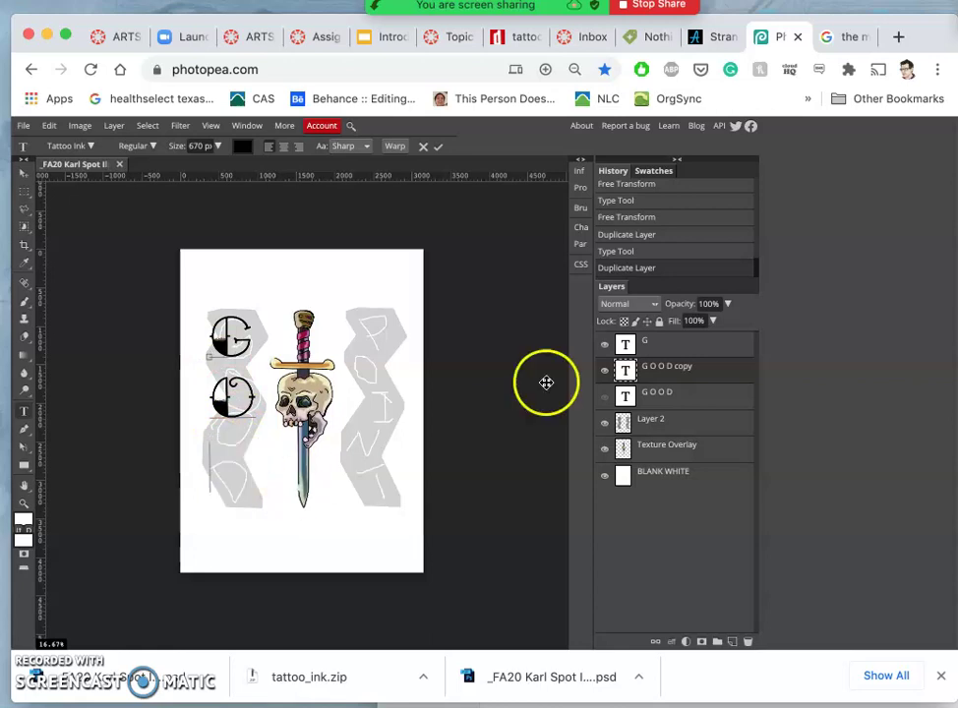
left_click(654, 369)
Duplicate GOOD again and edit the copy down to a layer holding the second O.
key("l")
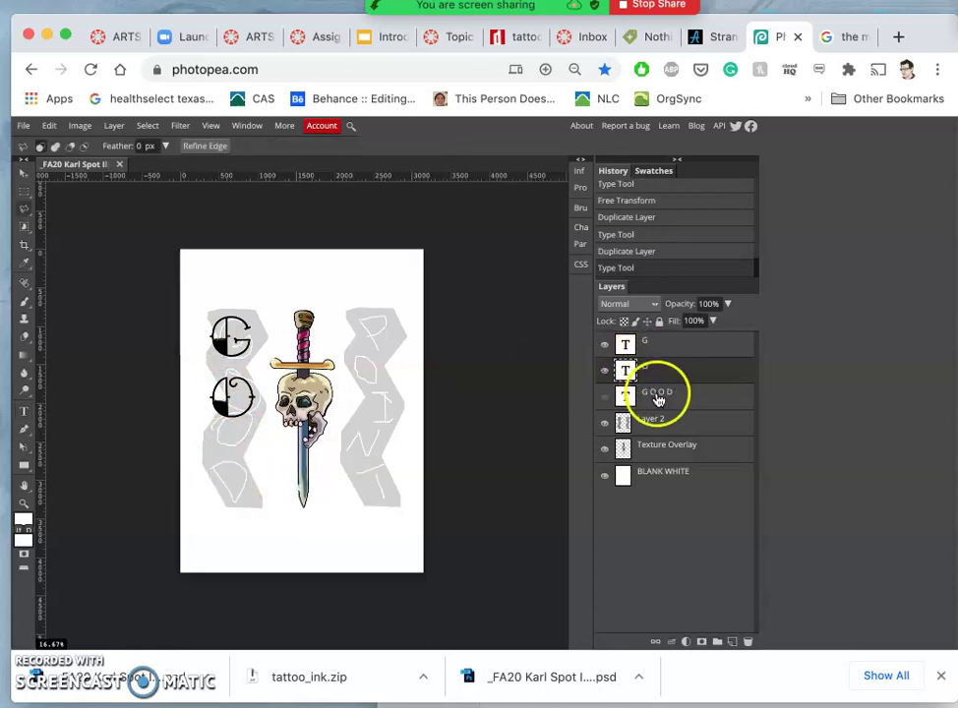
left_click(658, 397)
left_click(657, 403)
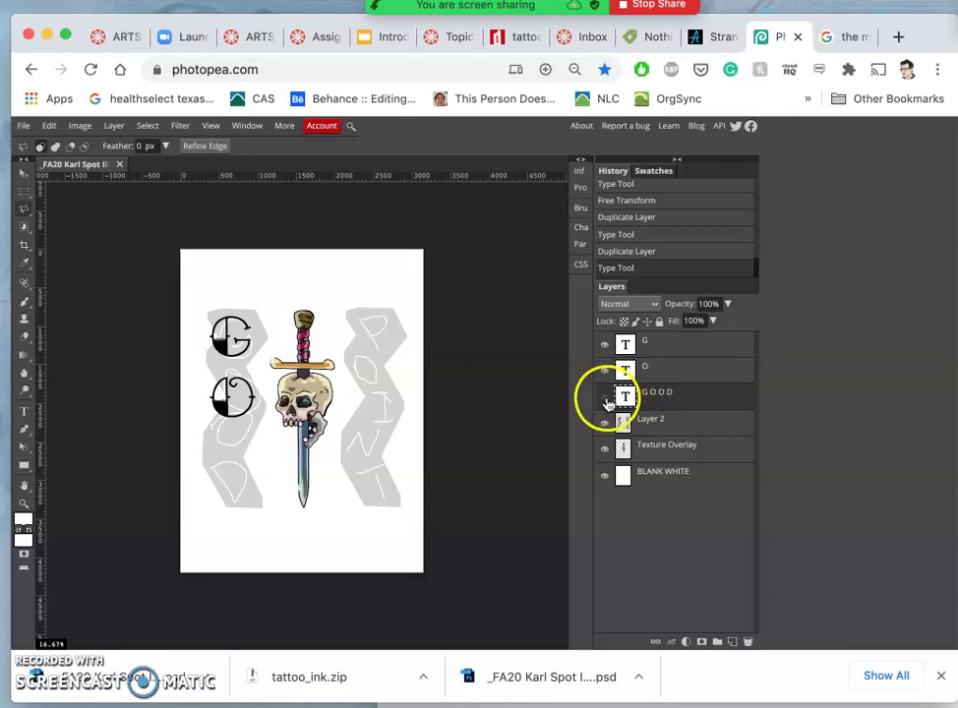
key("ctrl+j")
left_click(605, 398)
mouse_move(650, 402)
left_mouse_down()
mouse_move(650, 380)
mouse_move(635, 393)
mouse_move(574, 396)
mouse_move(633, 397)
left_mouse_up()
double_click(626, 397)
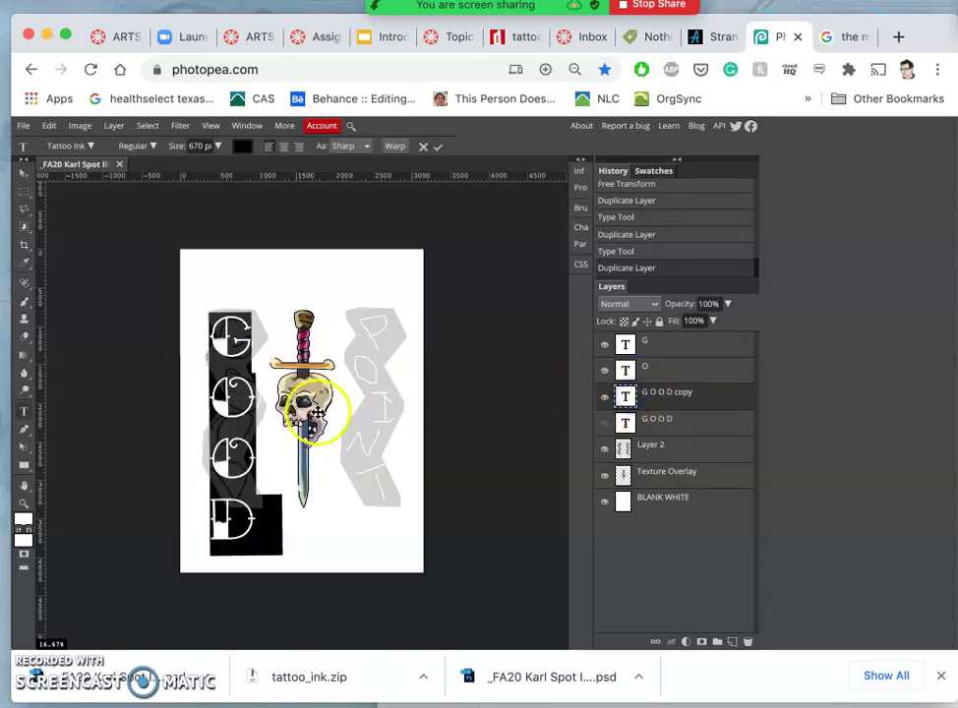
left_click(226, 345)
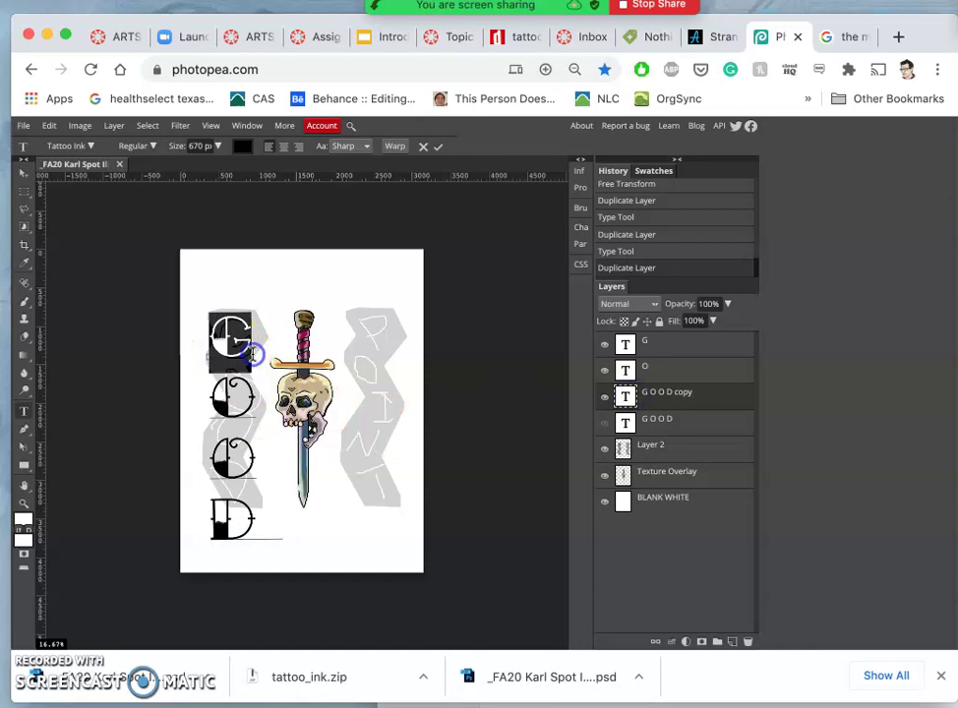
left_click(222, 388)
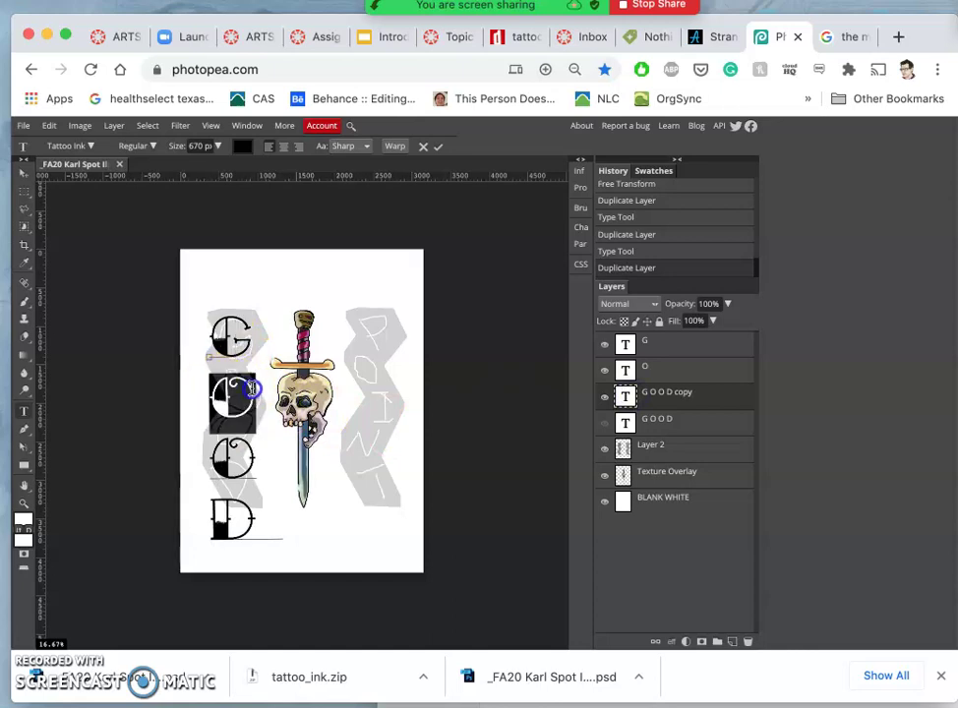
left_click_drag(246, 526, 214, 521)
key("BackSpace")
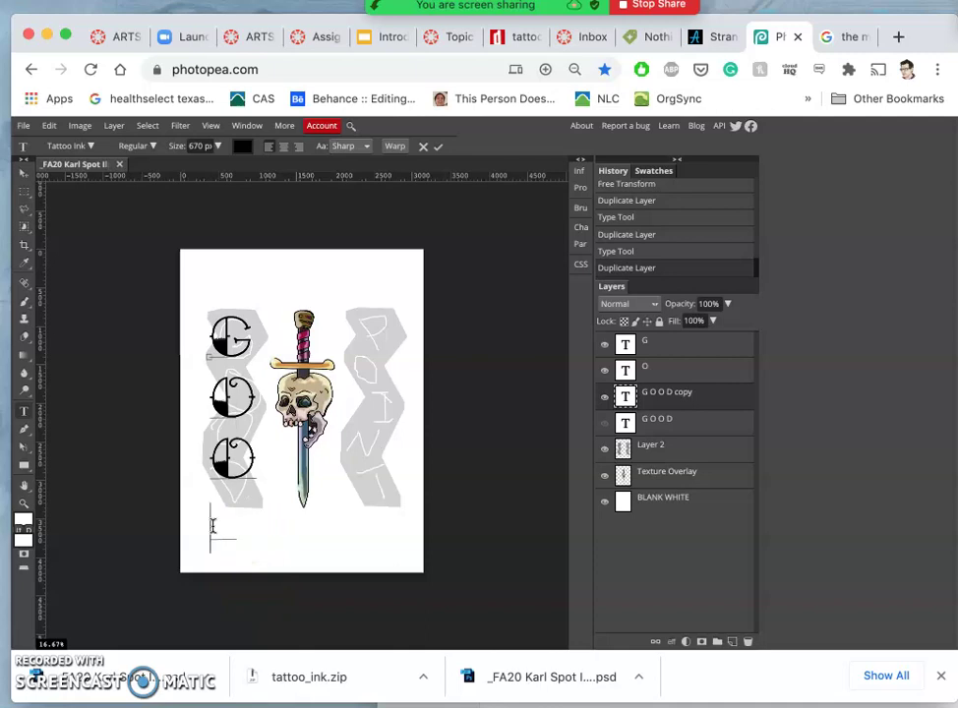
left_click(643, 425)
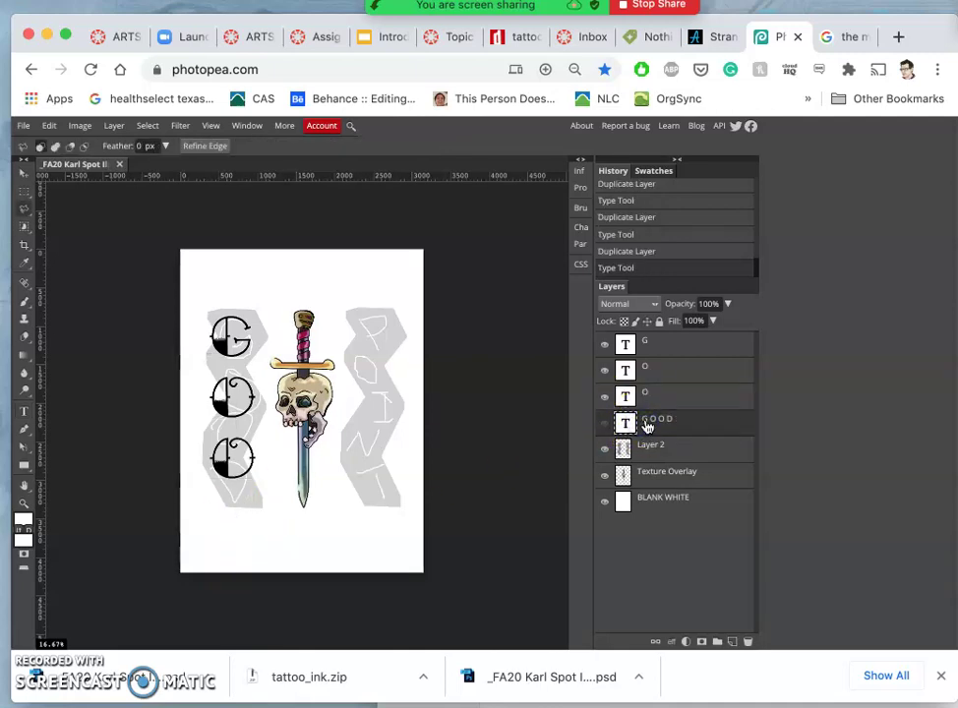
Make a final copy holding only D, pushed down to the bottom slot.
key("ctrl+j")
left_click_drag(648, 426, 647, 400)
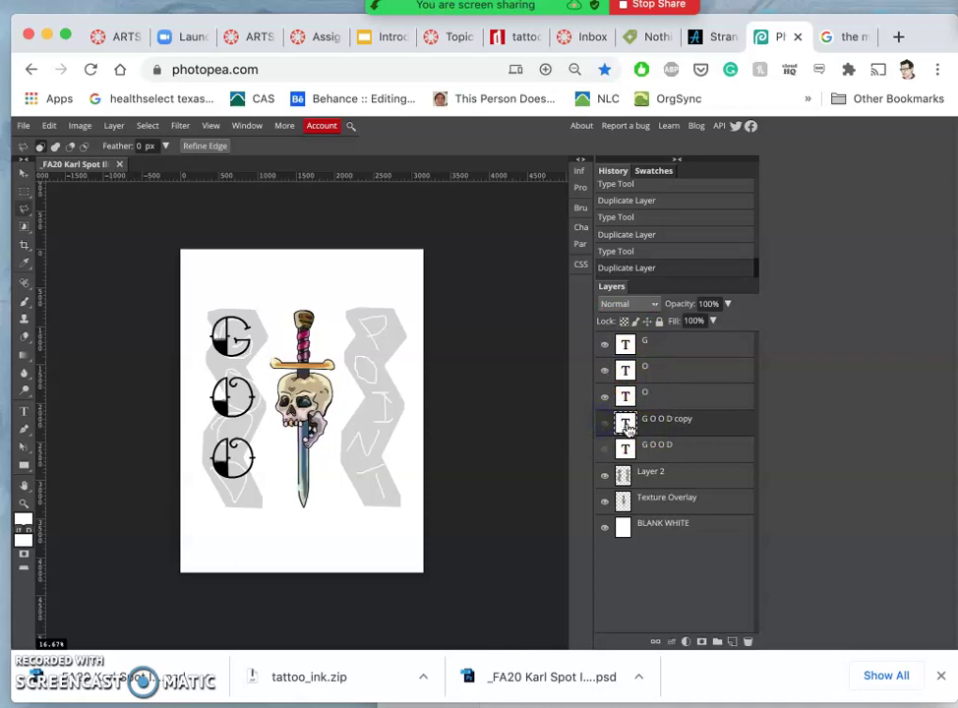
left_click(605, 425)
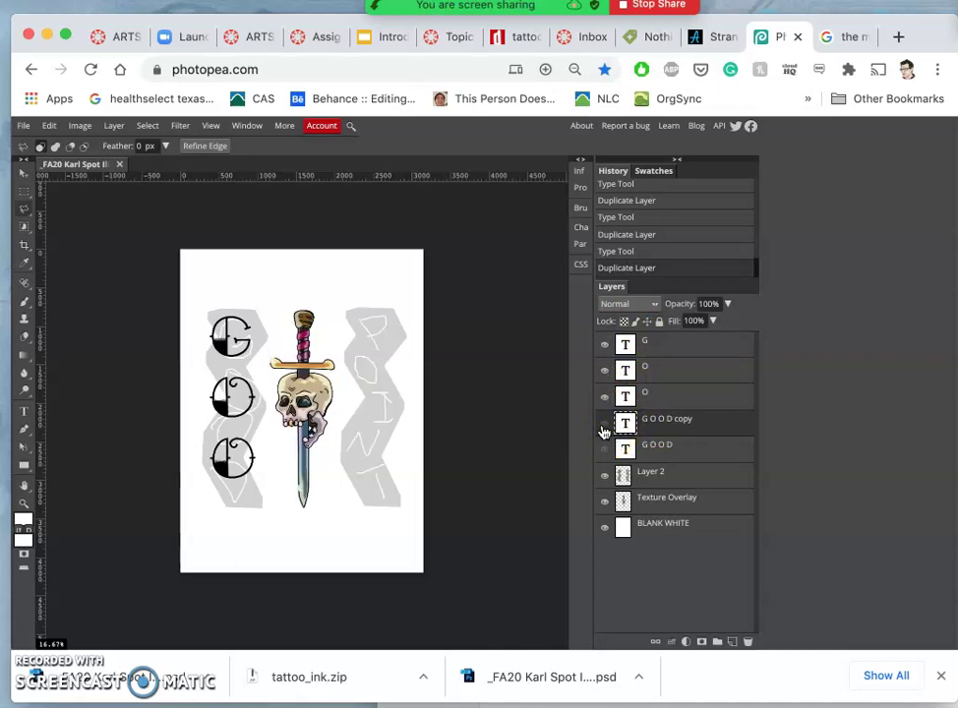
left_click(651, 432)
double_click(648, 433)
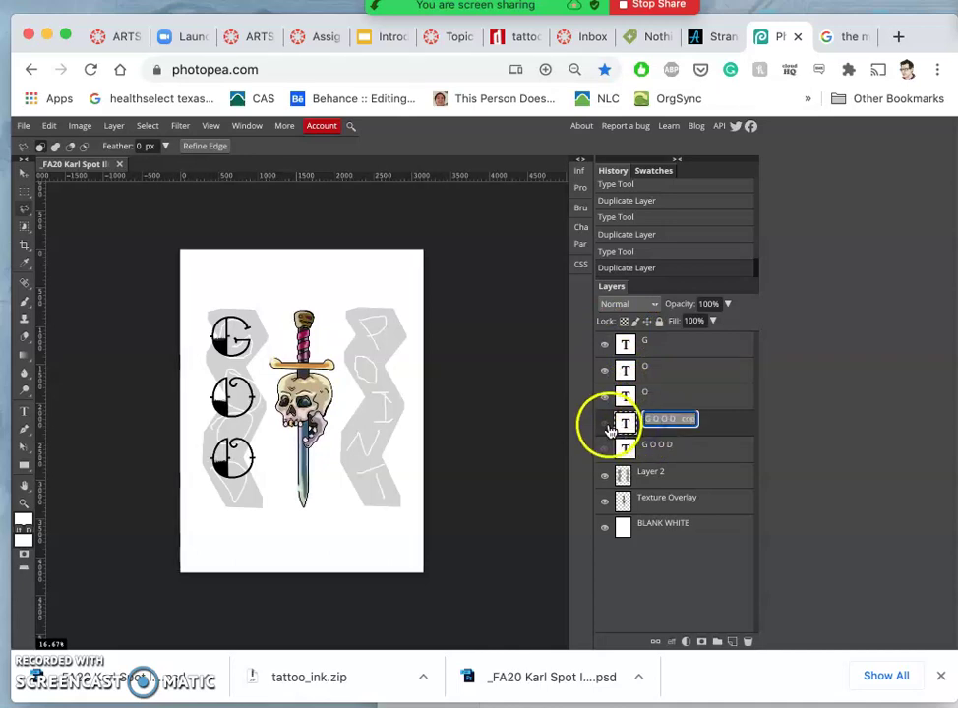
left_click(605, 426)
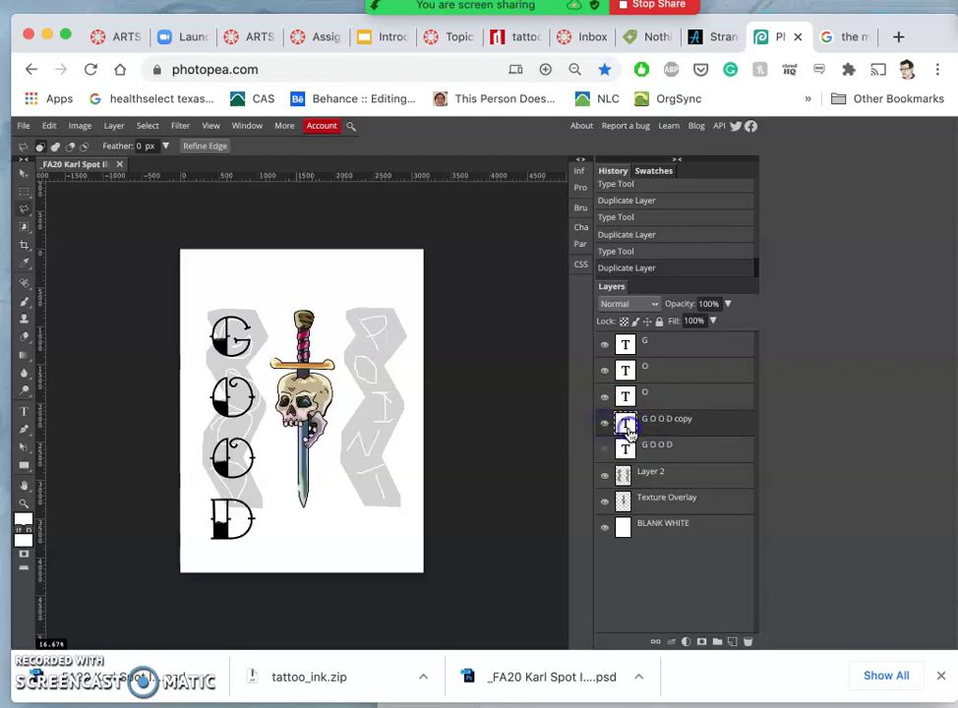
double_click(626, 428)
left_click(232, 472)
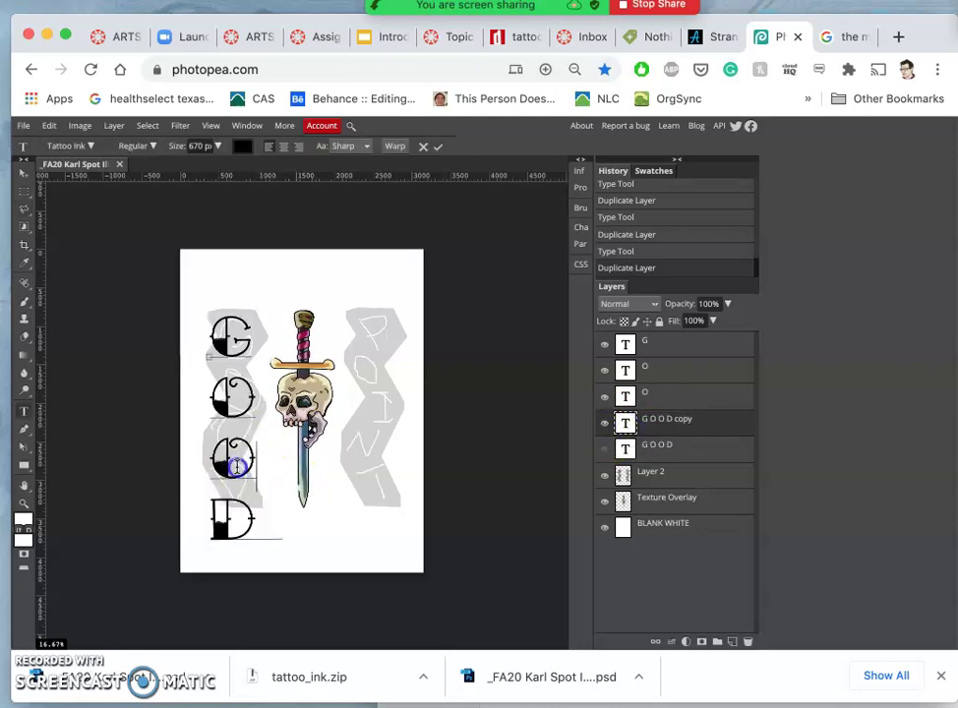
left_click_drag(236, 468, 206, 346)
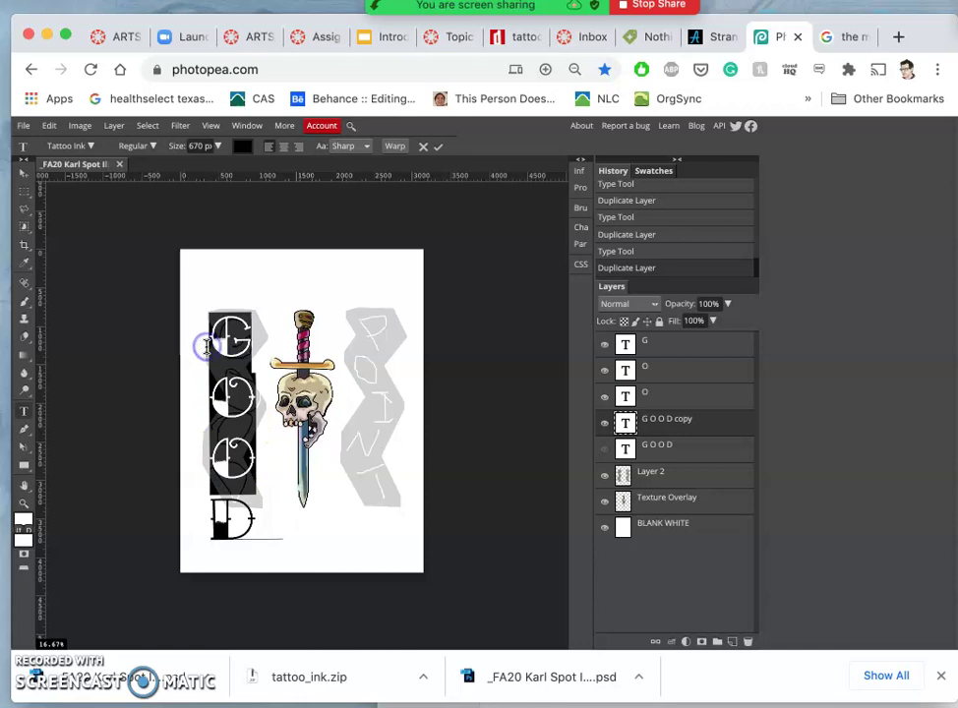
key("BackSpace")
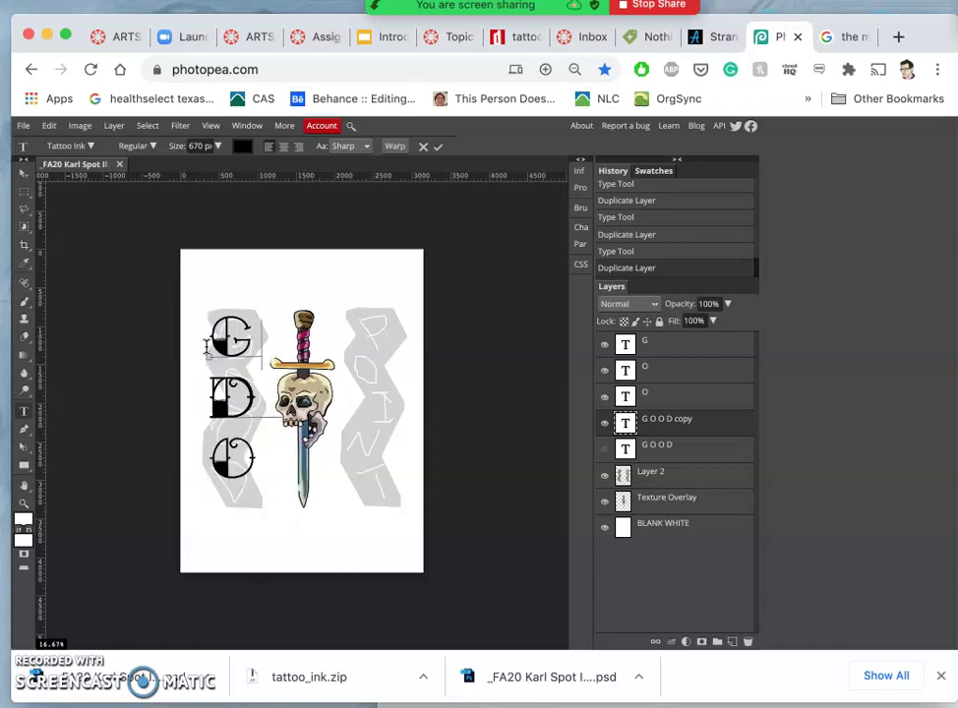
key("Return")
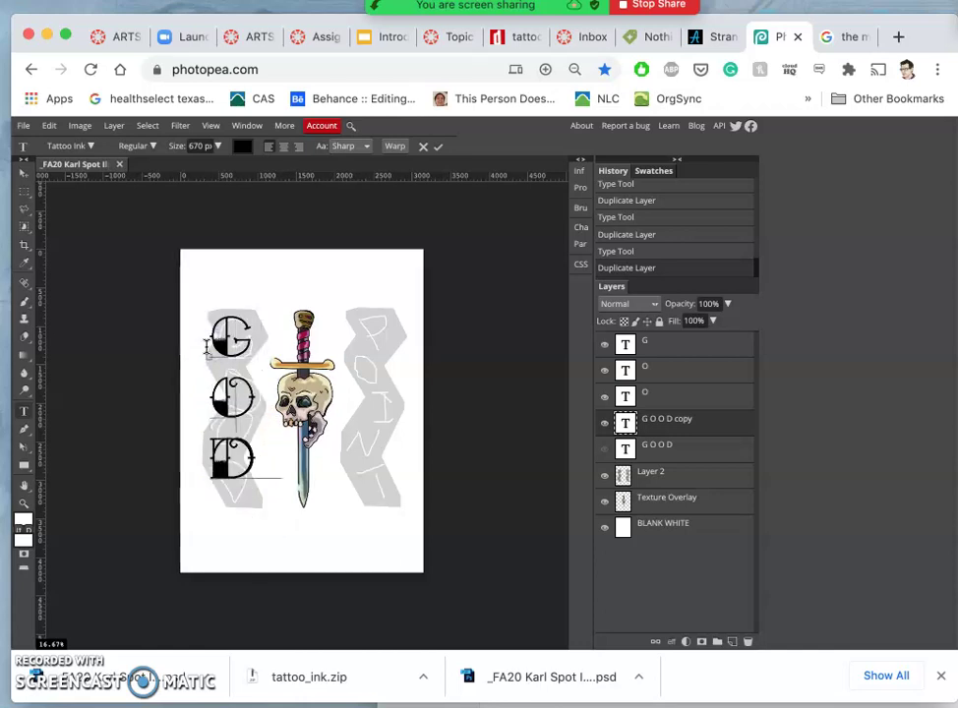
key("Return")
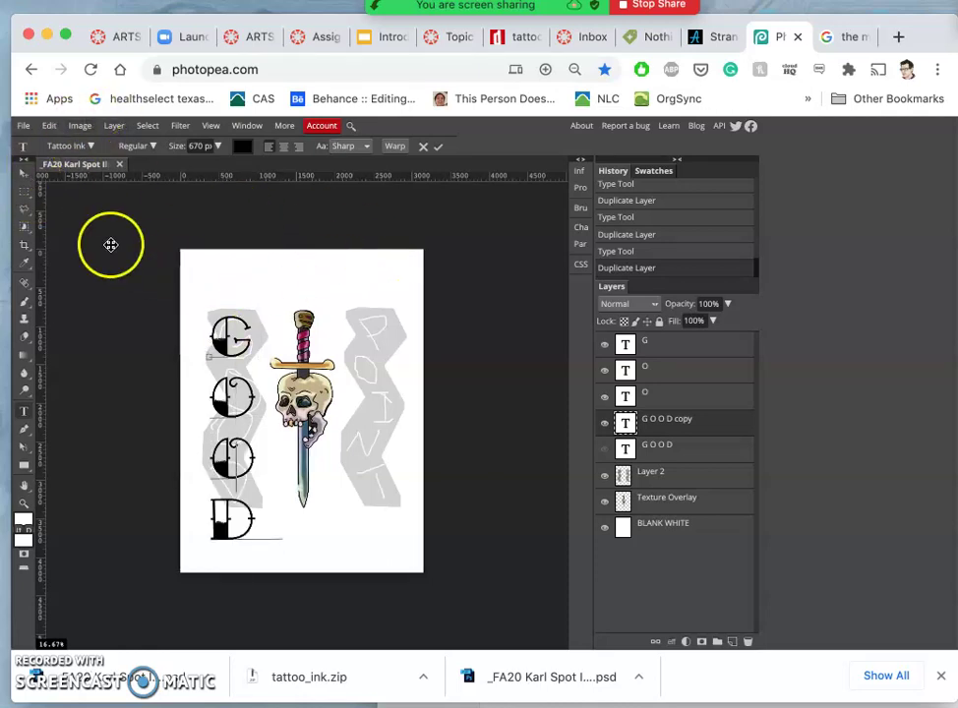
left_click(23, 175)
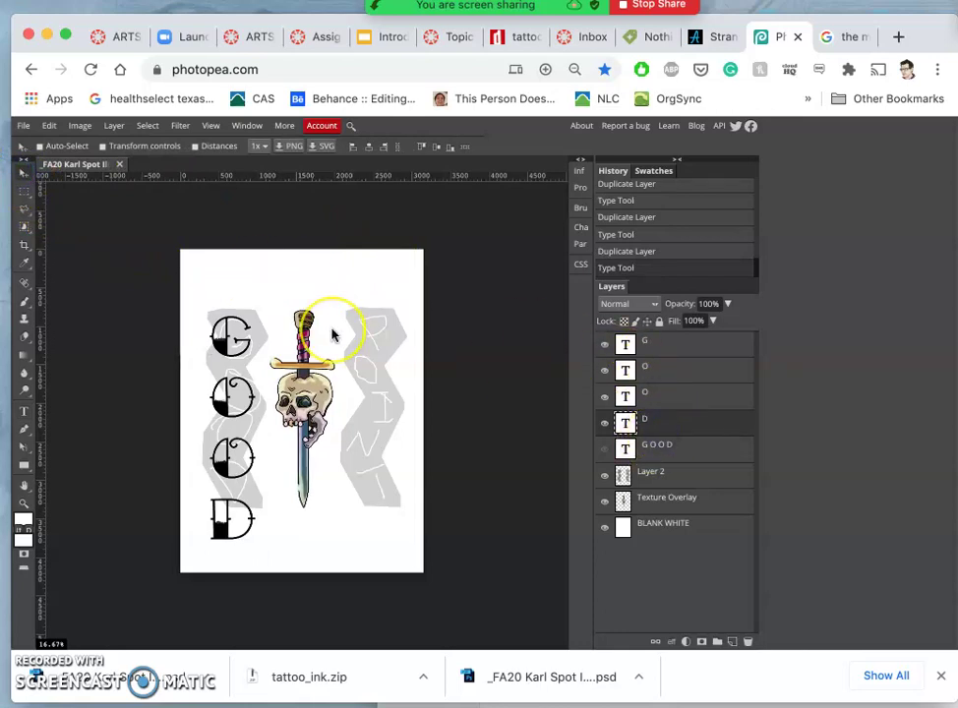
Rotate the D about -27.5° and move it up onto the third circle.
key("ctrl+t")
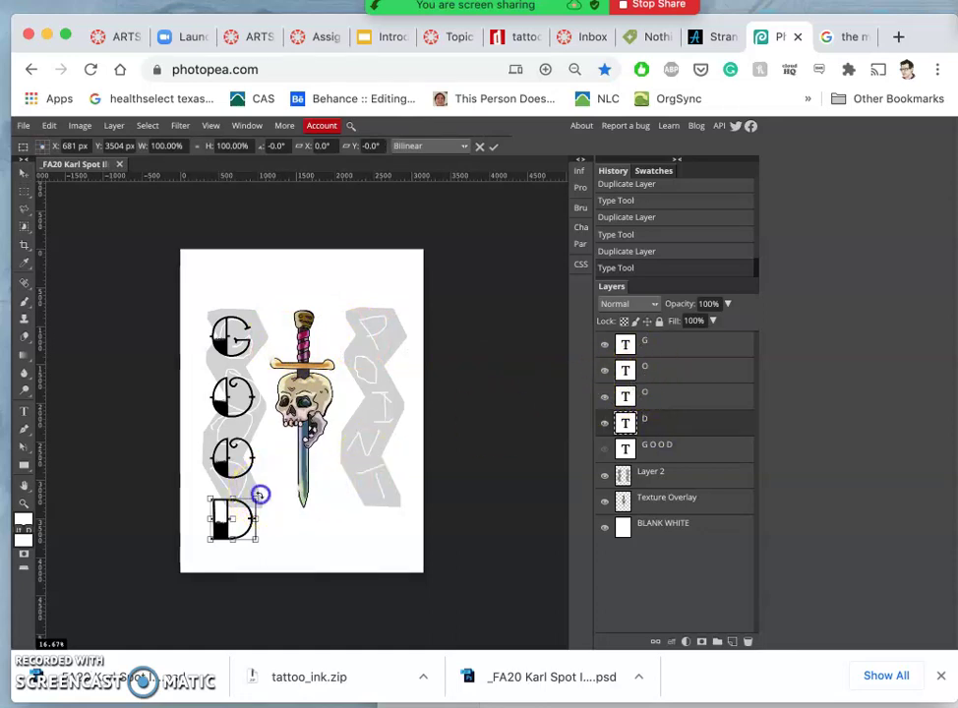
left_click_drag(257, 495, 246, 482)
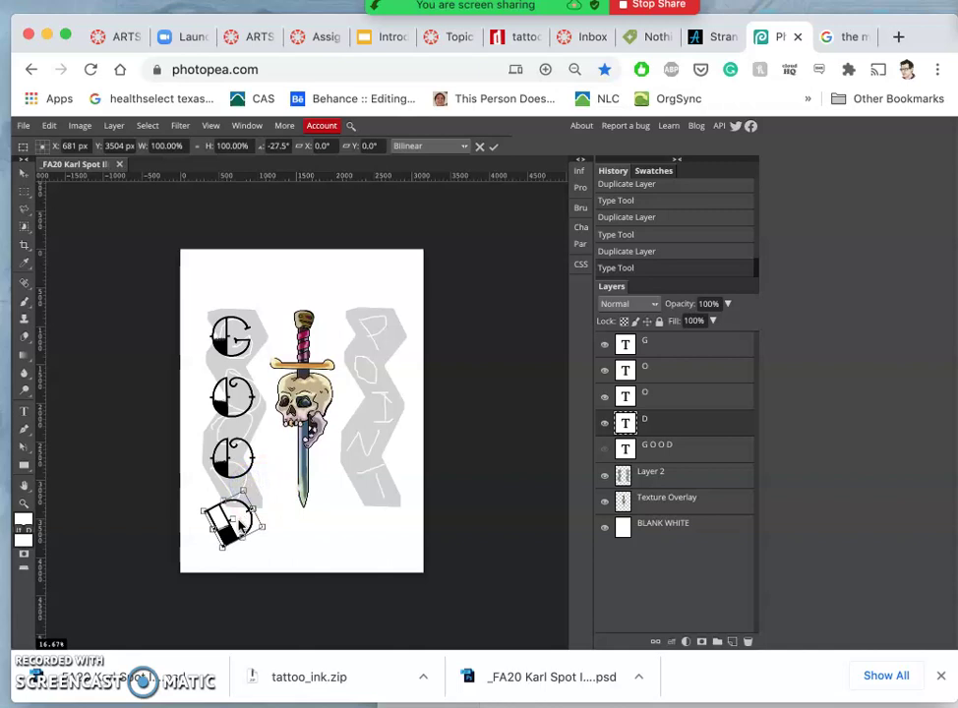
key("Return")
left_click_drag(228, 536, 236, 495)
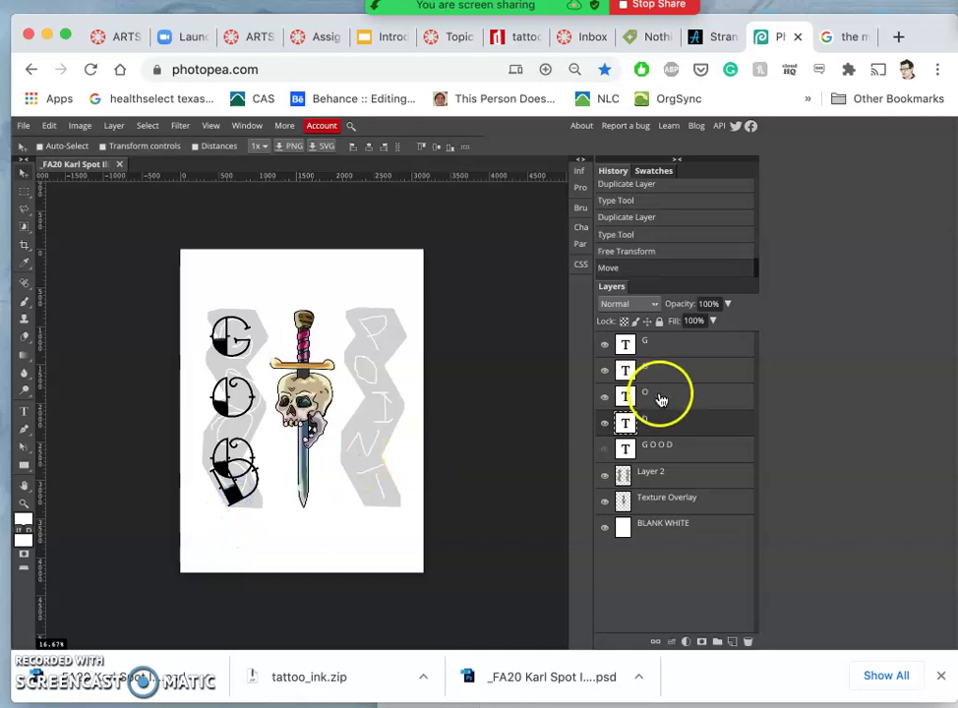
Tilt the G about -23° and shift it slightly right within the top circle.
left_click(664, 352)
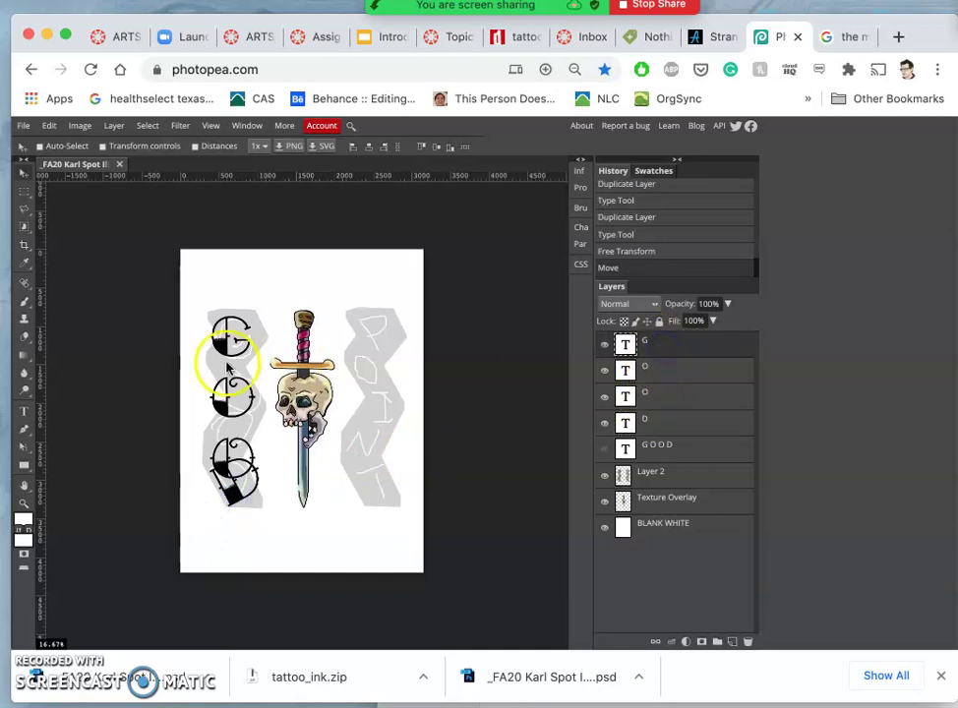
left_click_drag(222, 367, 235, 355)
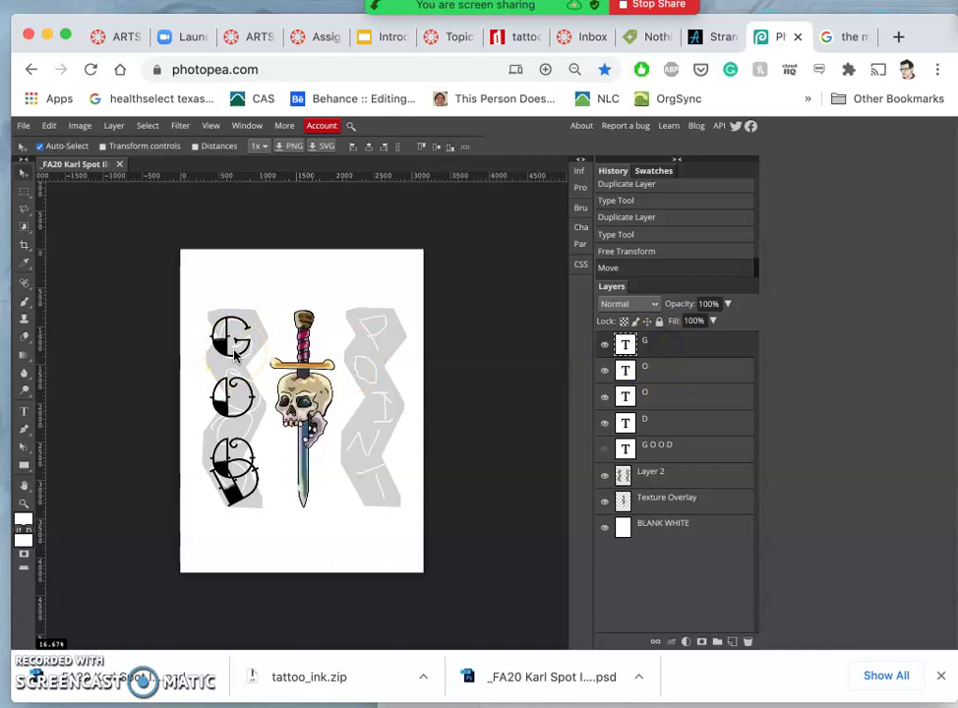
key("ctrl+t")
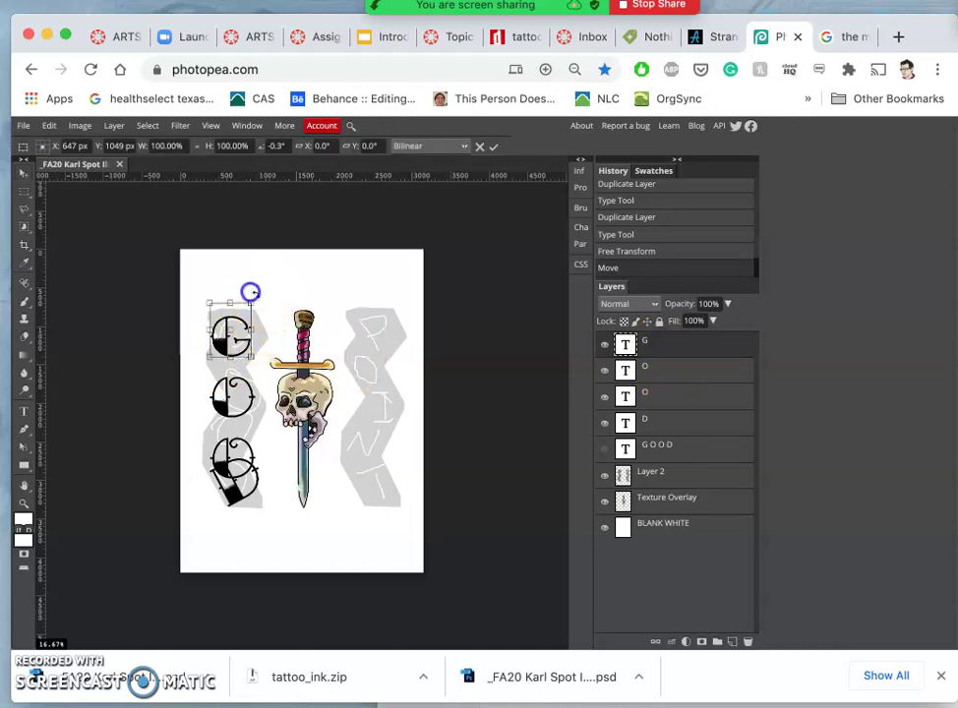
left_click_drag(250, 292, 241, 287)
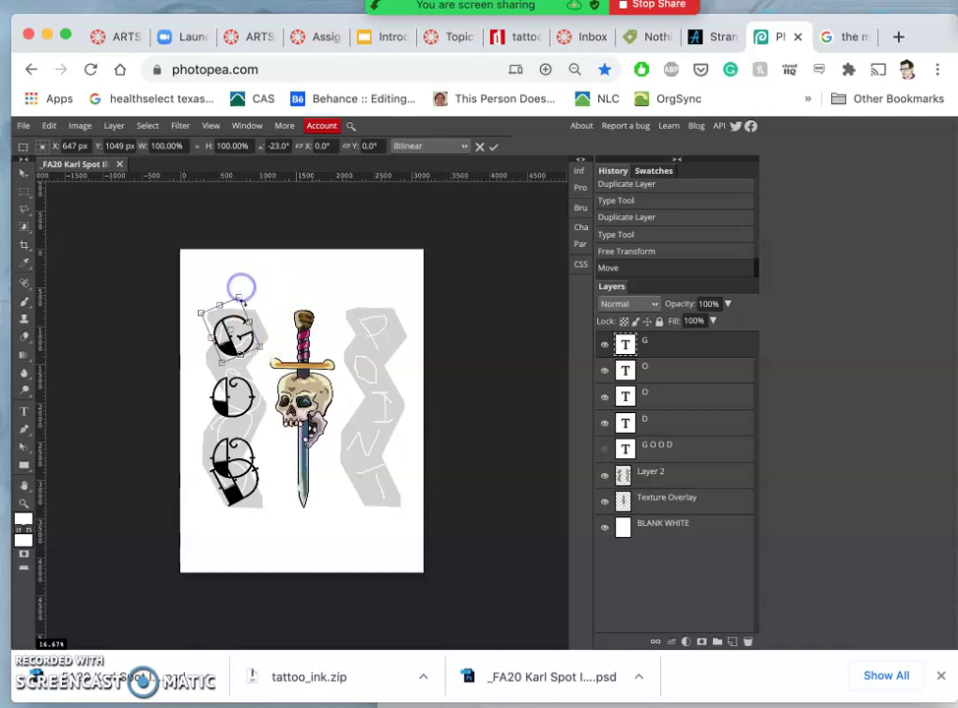
left_click_drag(235, 316, 236, 318)
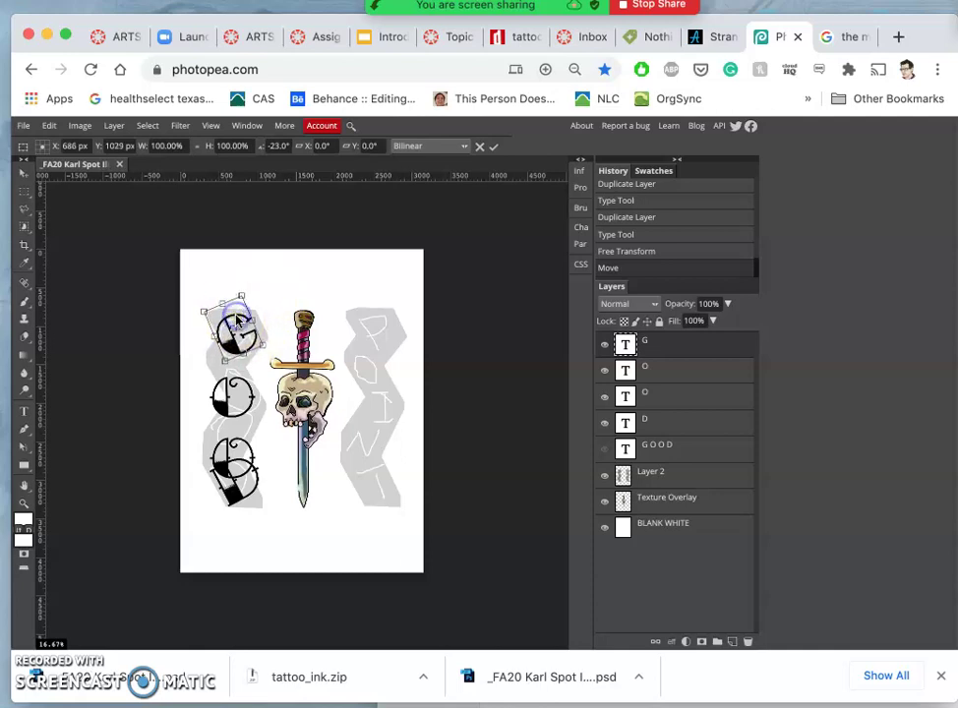
key("Return")
Move the upper O up toward the G and rotate it about -29°.
left_click(633, 378)
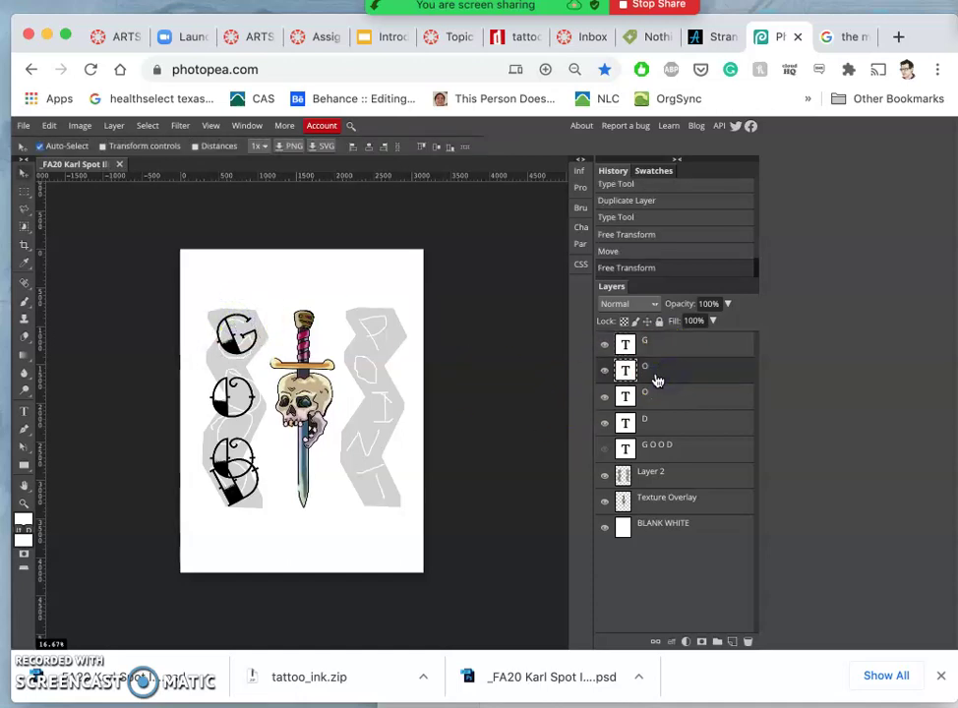
key("ctrl+alt+t")
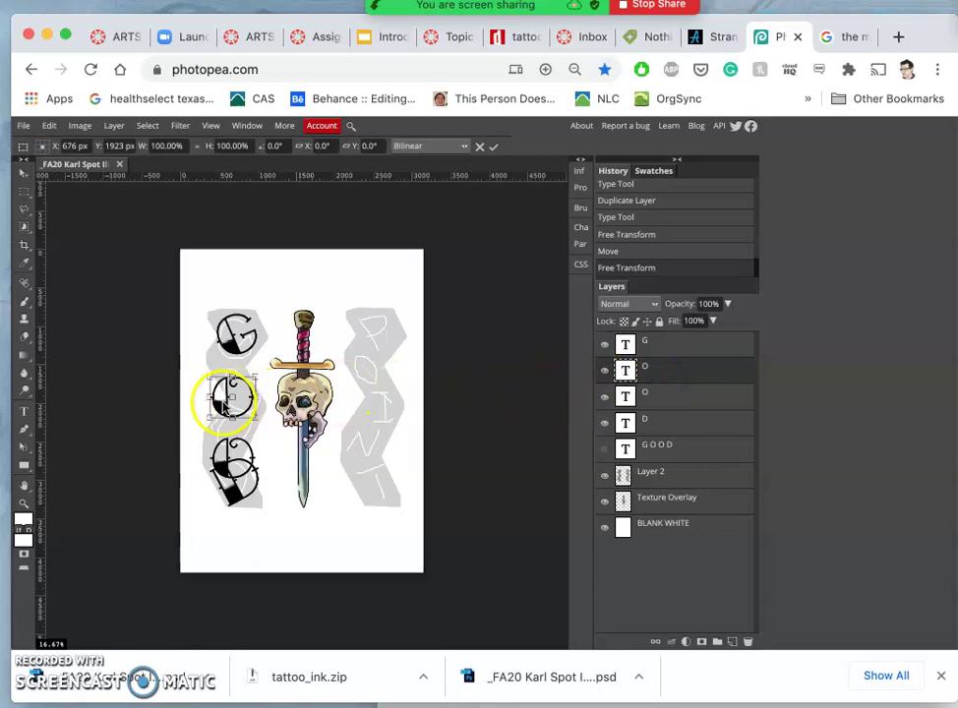
left_click_drag(224, 404, 228, 391)
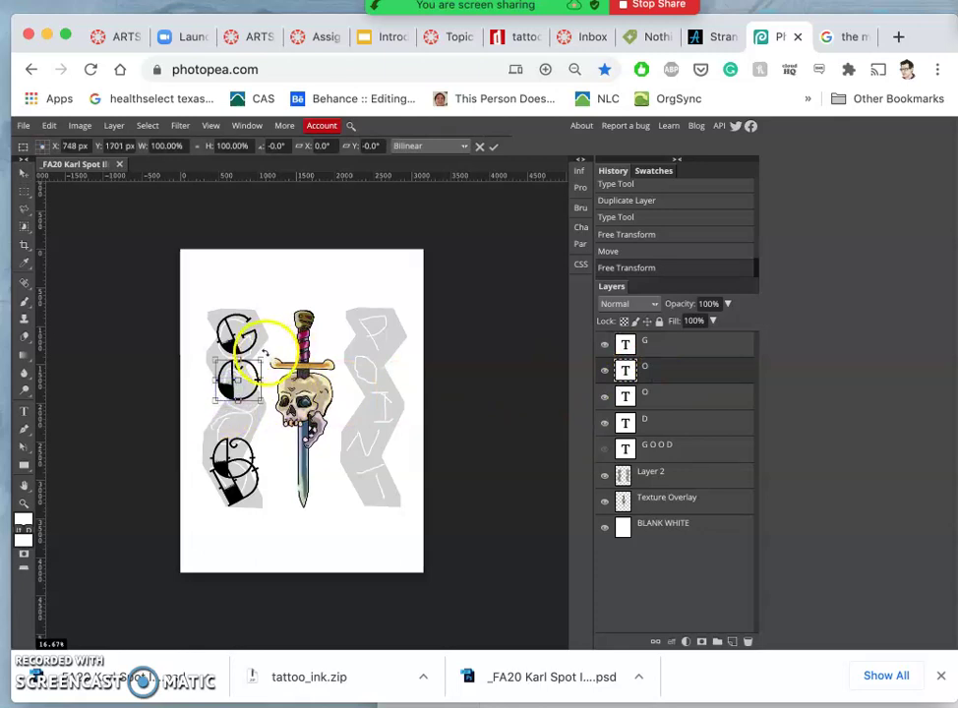
left_click_drag(264, 353, 249, 349)
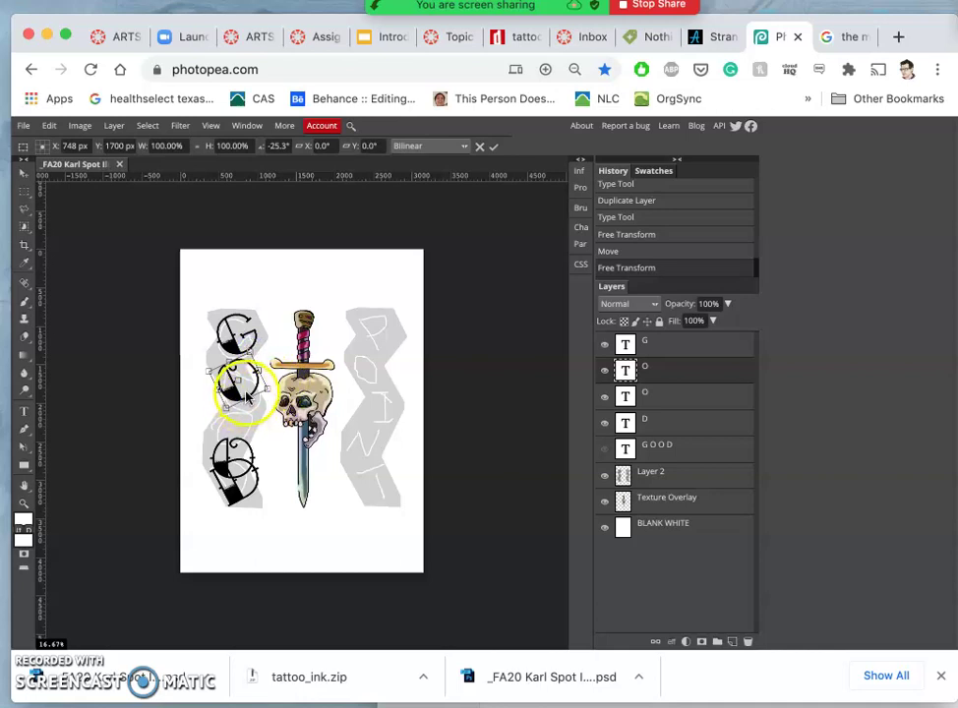
mouse_move(249, 396)
left_mouse_down()
mouse_move(242, 385)
mouse_move(252, 400)
left_mouse_up()
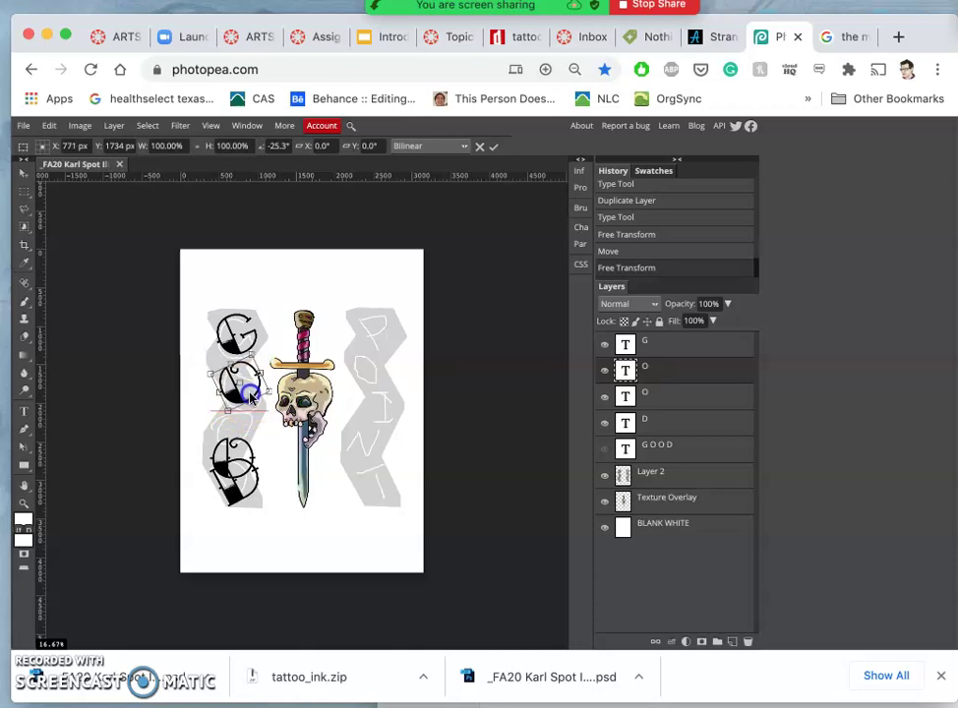
key("Return")
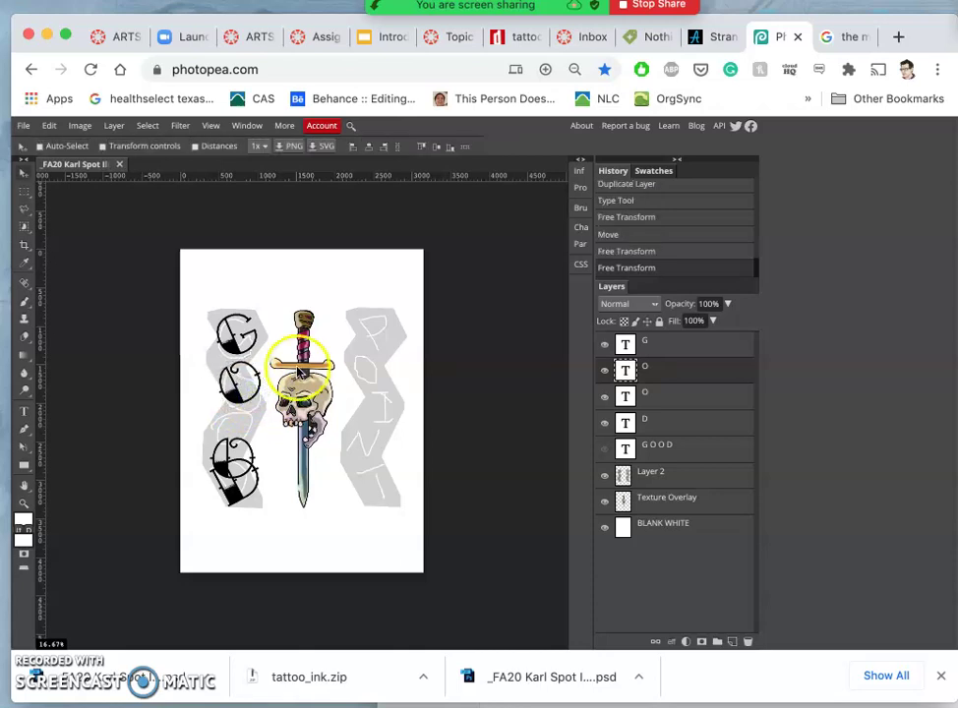
Place the other O third in the stack, rotated about 21° and nudged right.
left_click(651, 400)
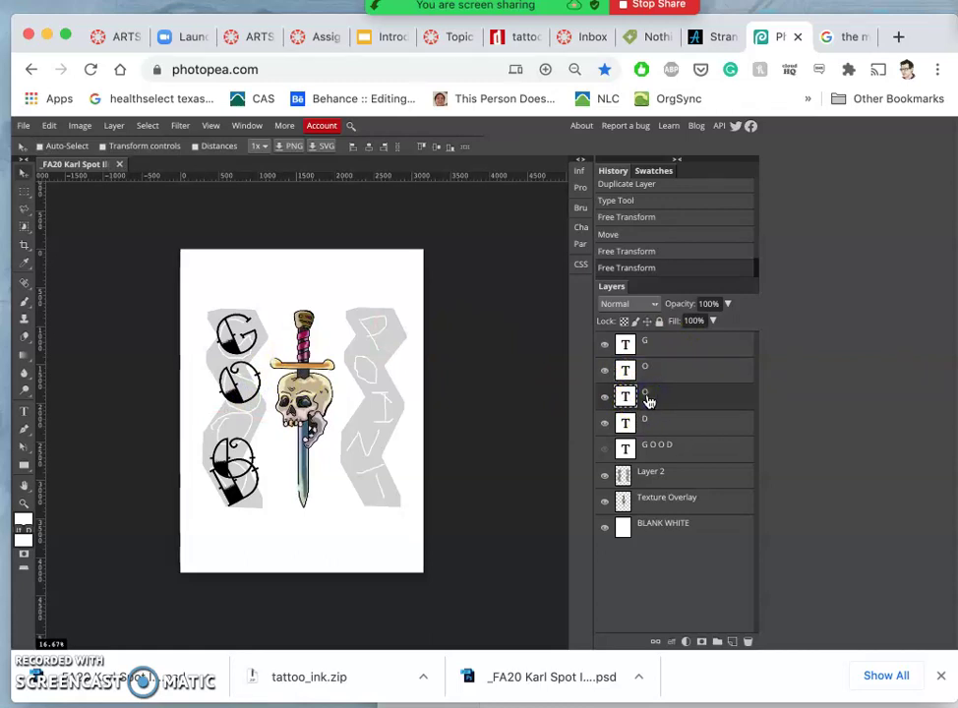
left_click(349, 360)
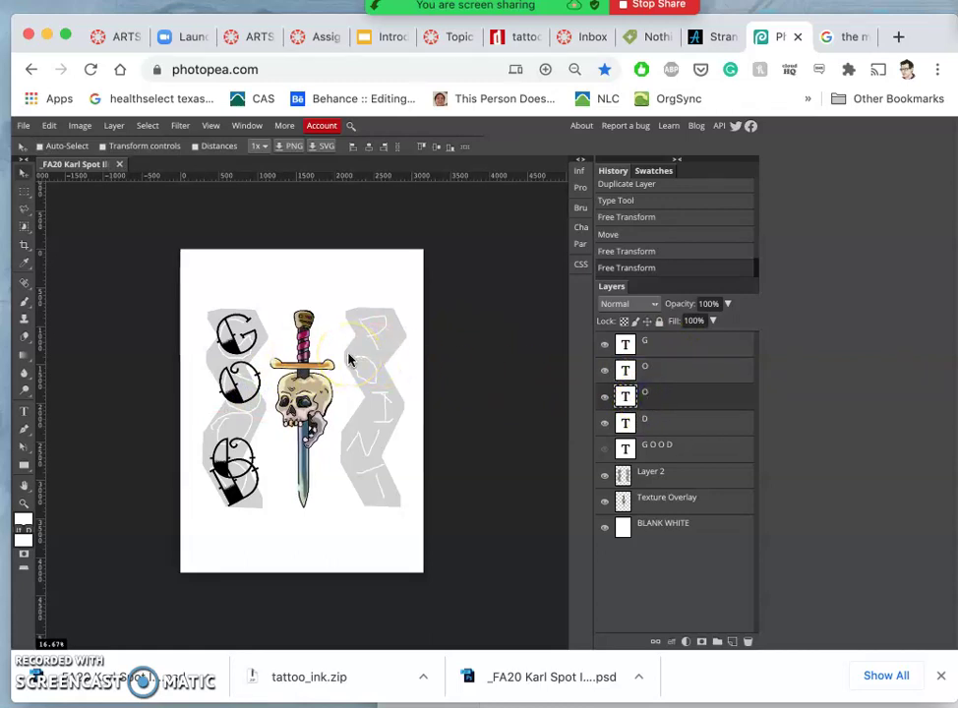
left_click(293, 372)
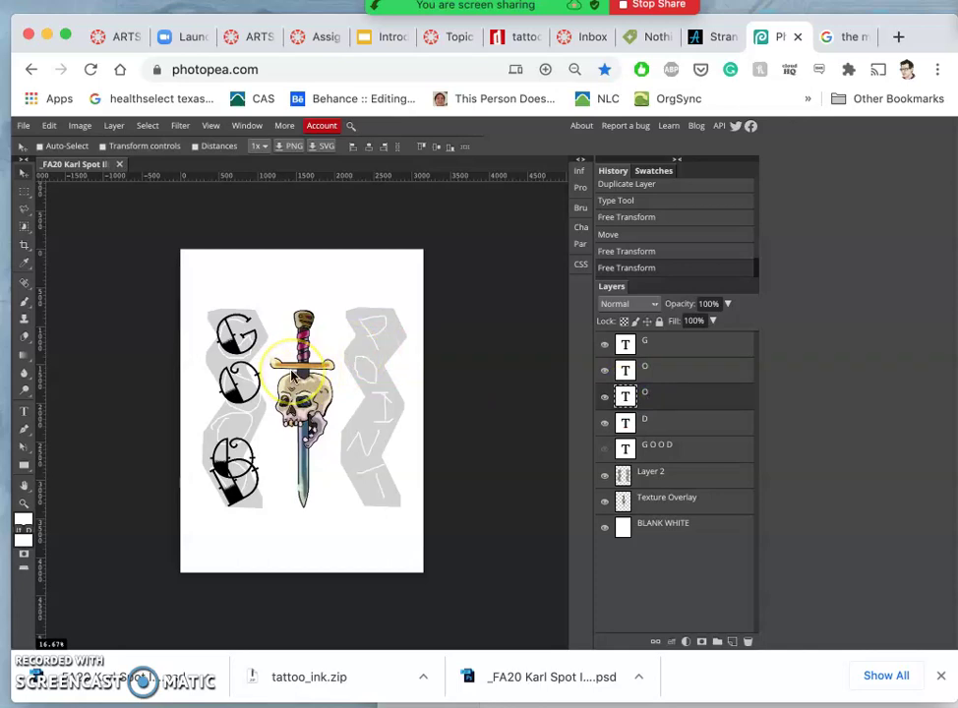
left_click_drag(292, 375, 225, 443)
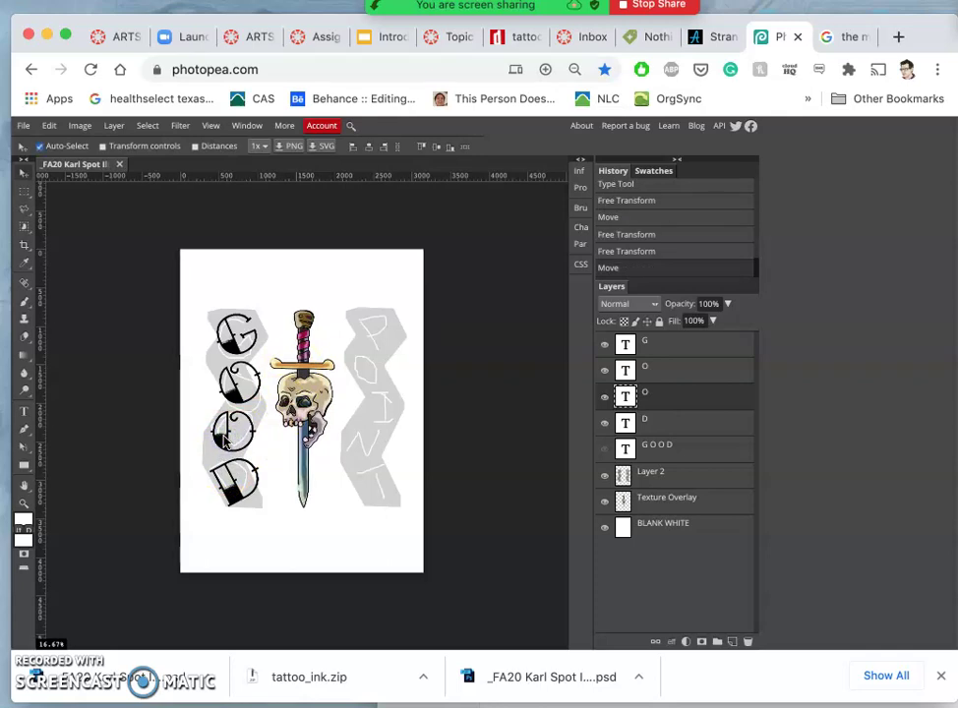
key("ctrl+alt+t")
left_click(258, 407)
left_click_drag(258, 407, 277, 419)
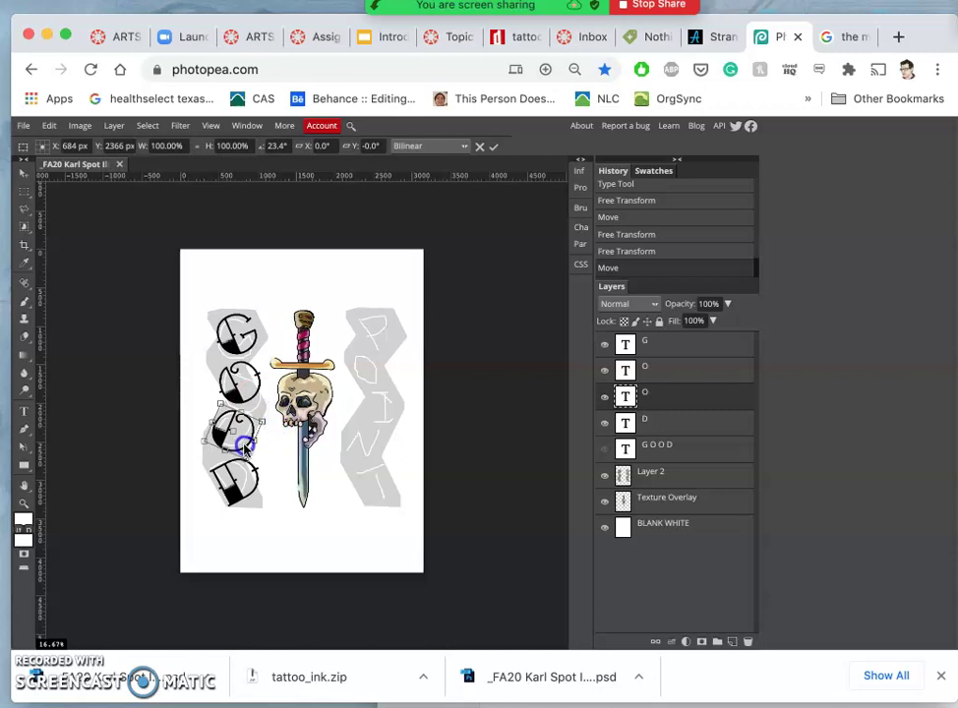
left_click_drag(246, 447, 250, 450)
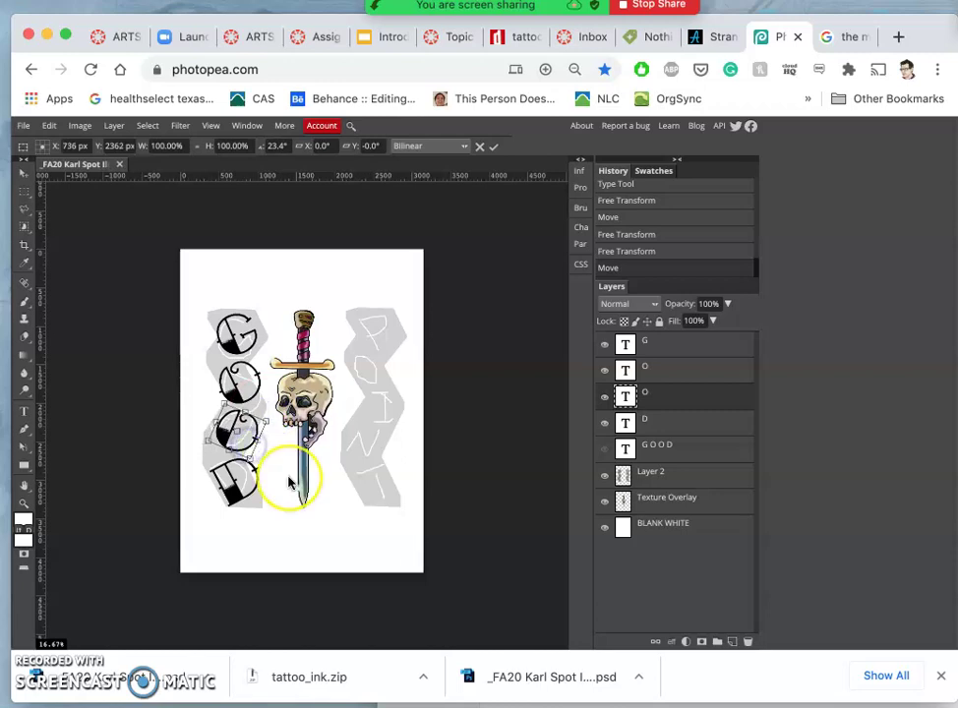
key("Return")
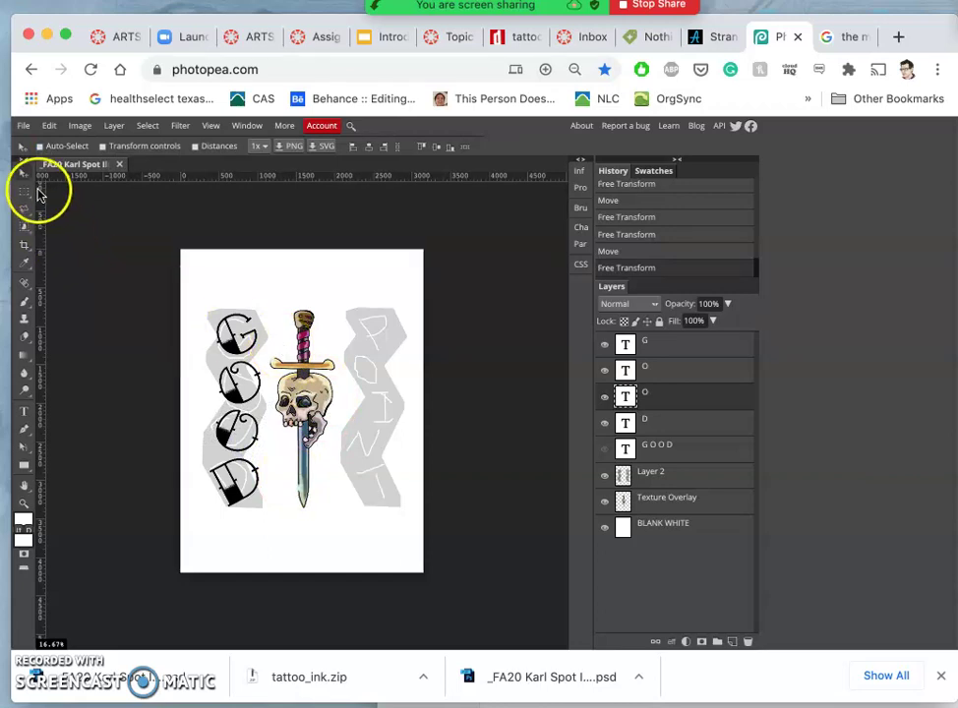
Pull three vertical guides from the left ruler, including ones at X 653 px and 736 px.
left_click_drag(42, 222, 216, 252)
left_click_drag(42, 306, 258, 300)
left_click_drag(41, 317, 237, 333)
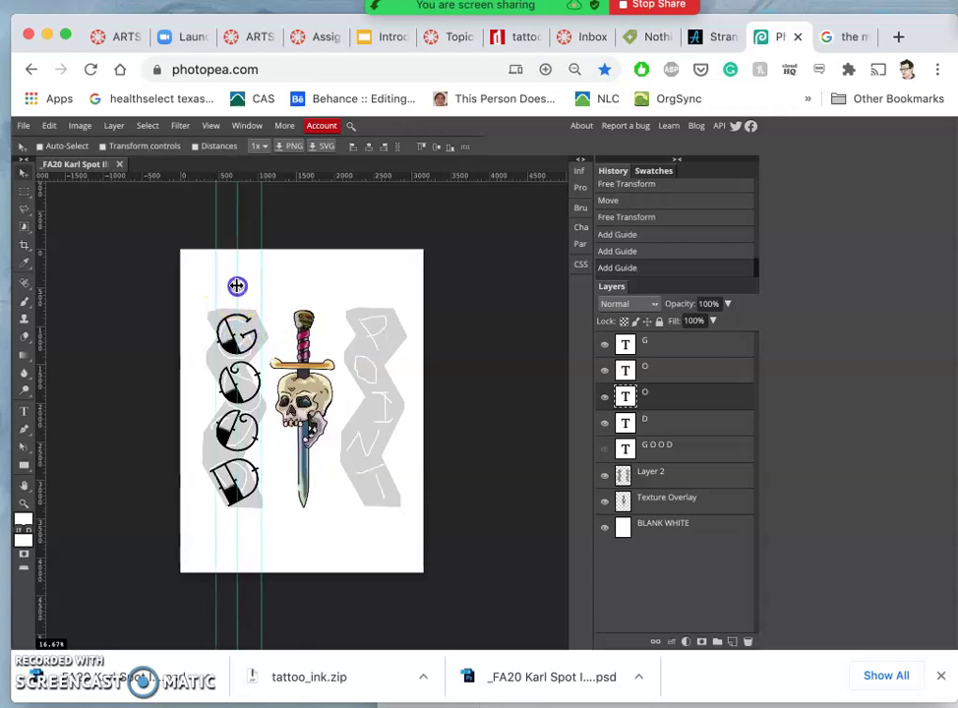
left_click_drag(237, 285, 238, 283)
Rotate the D letter a further 13.4° and commit.
left_click(669, 421)
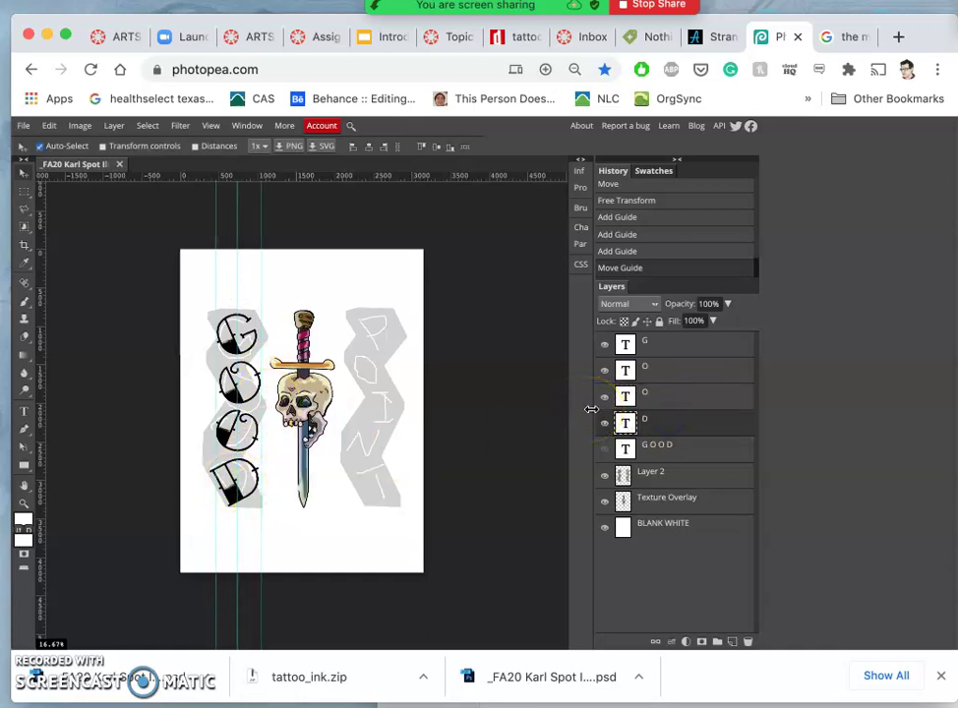
key("alt+super+t")
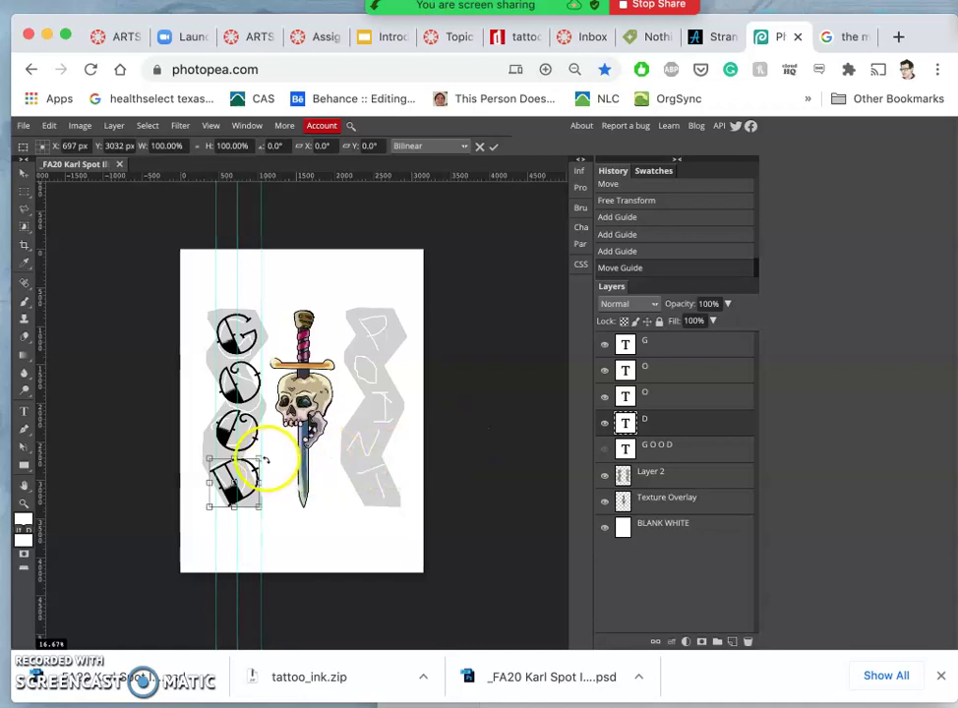
left_click_drag(266, 453, 274, 461)
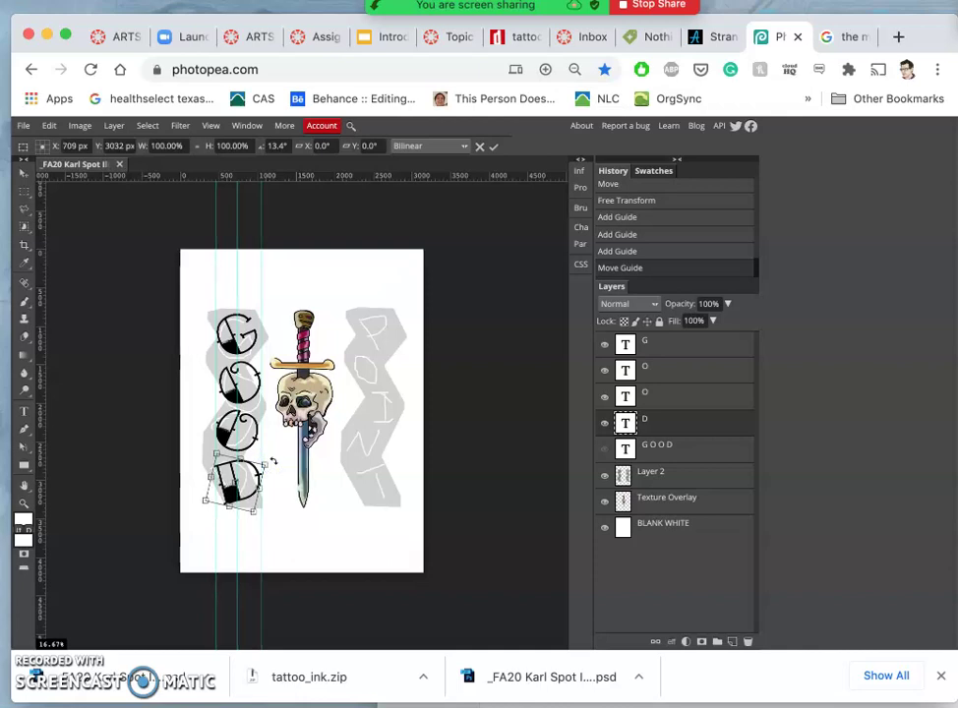
key("Return")
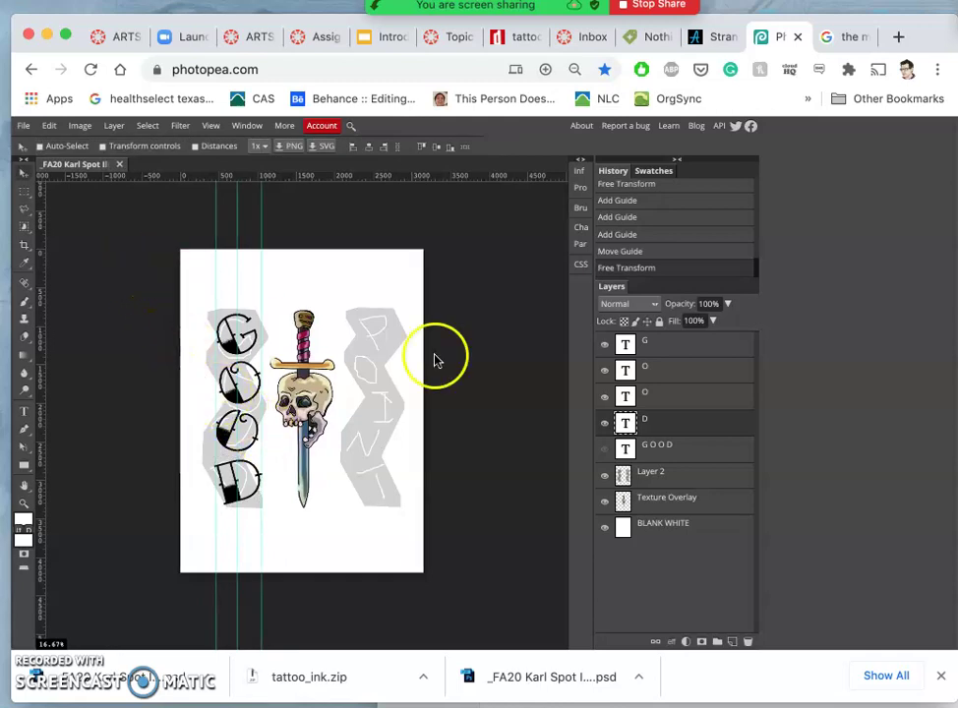
Hide the G O O D layer and grey background shapes, then duplicate the second O layer.
left_click(605, 478)
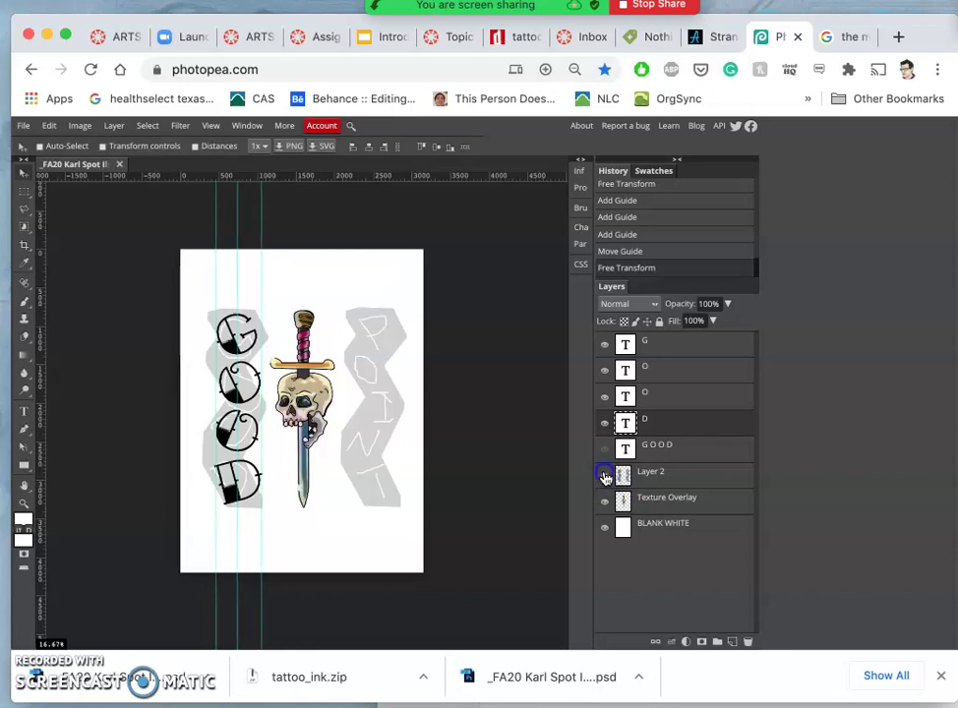
left_click(604, 479)
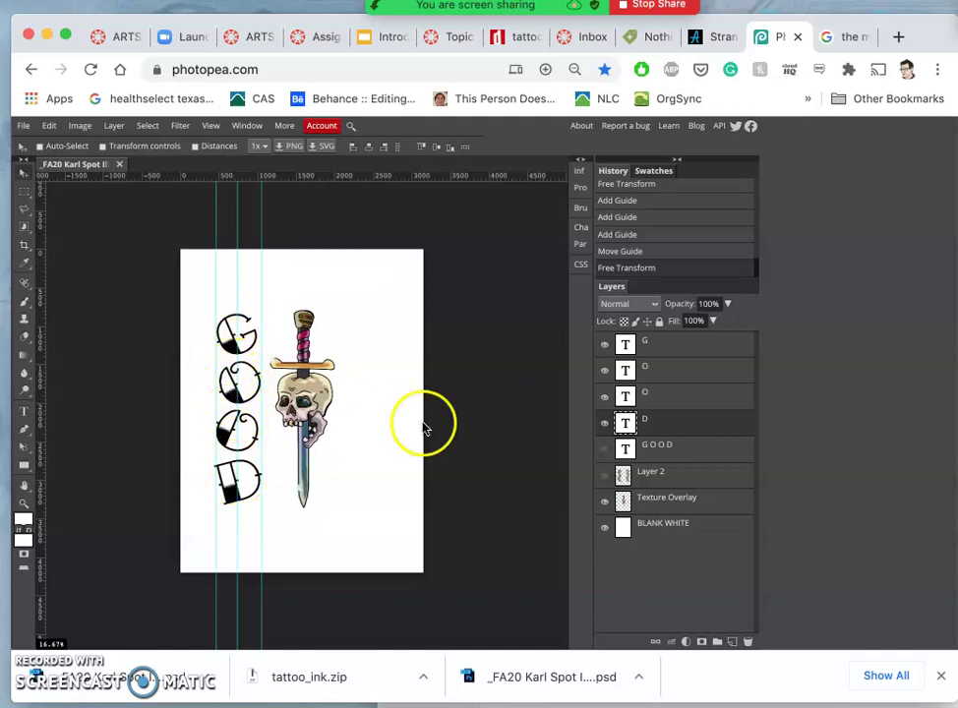
left_click(642, 396)
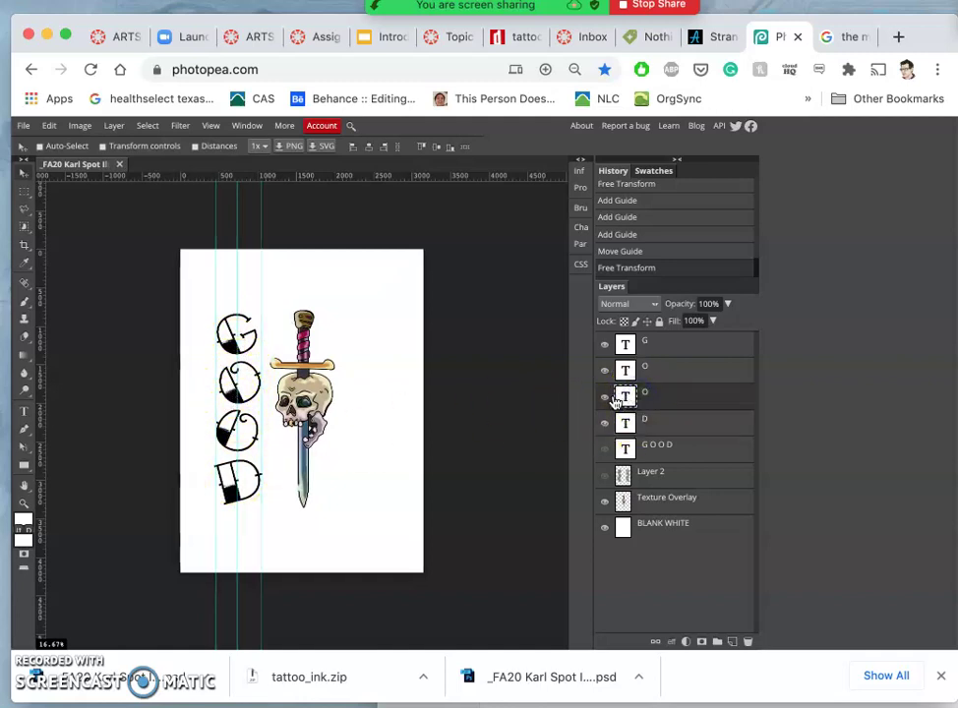
key("super+j")
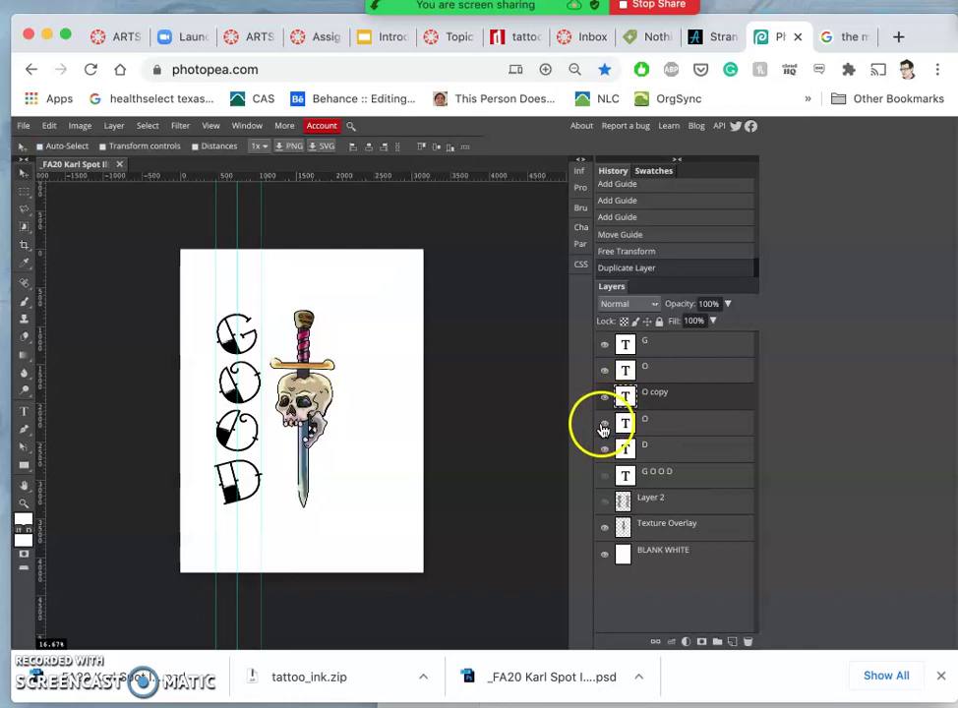
left_click(604, 423)
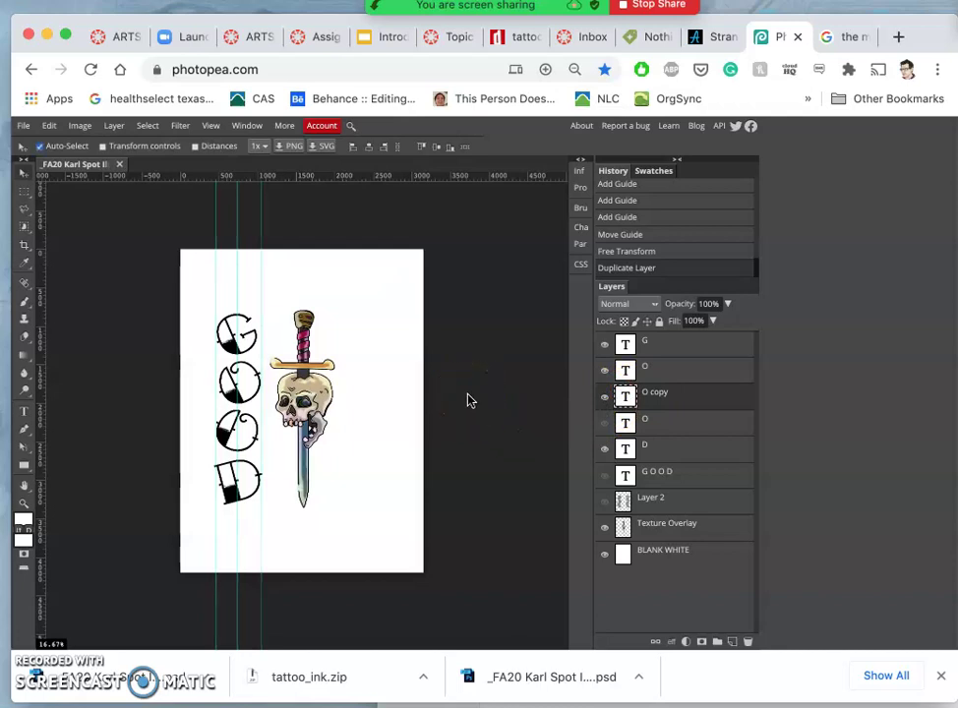
Rotate the O copy about -43.5° into the third slot of the GOOD column.
key("ctrl+t")
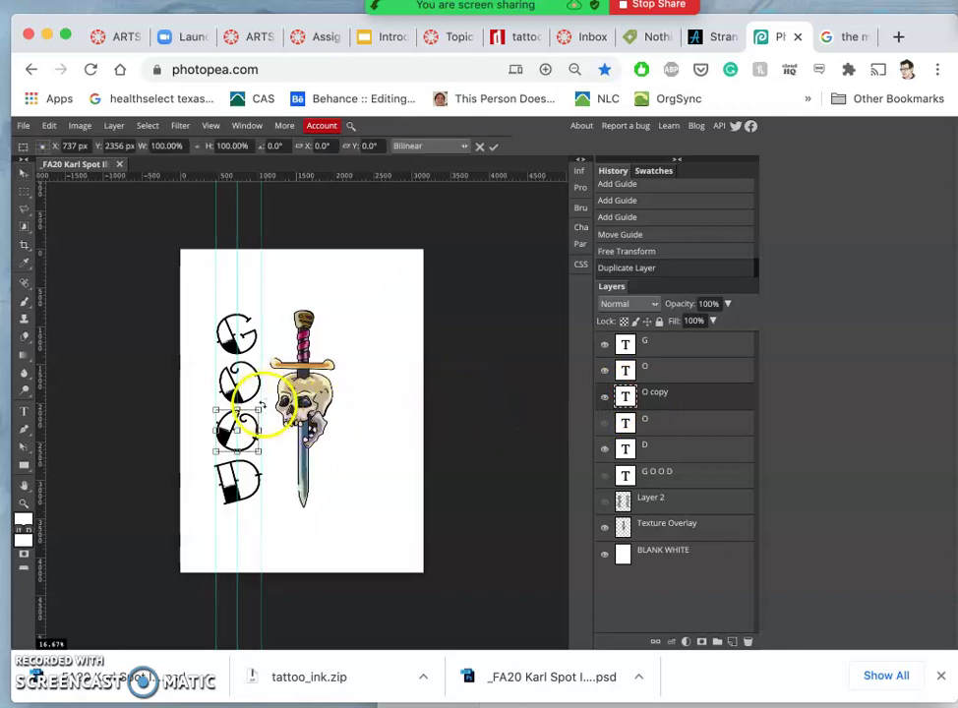
left_click_drag(254, 404, 230, 378)
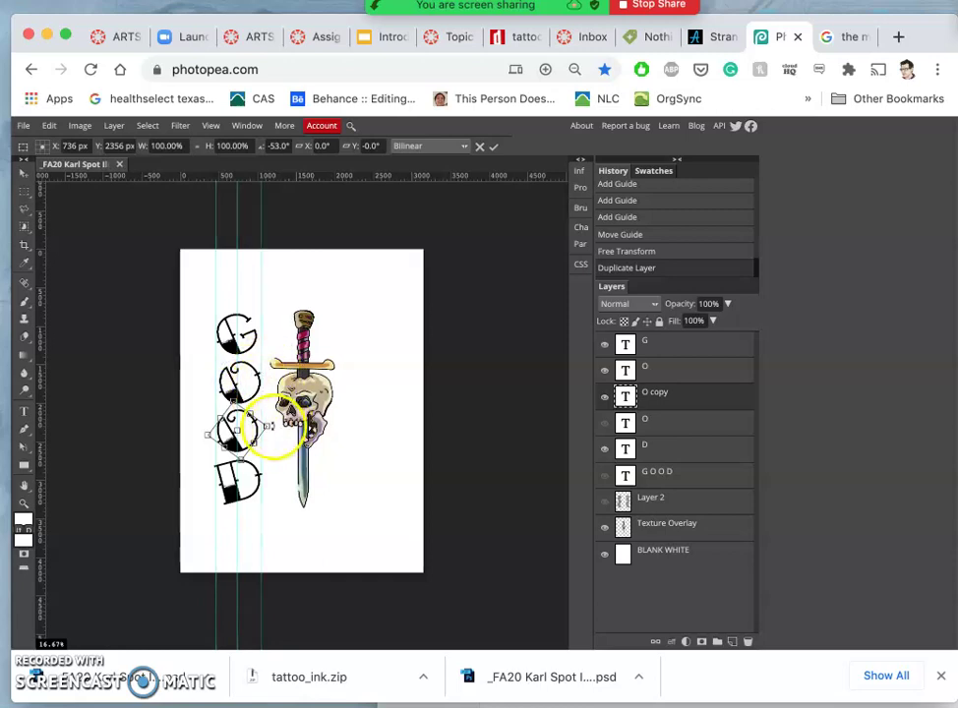
left_click_drag(273, 428, 274, 427)
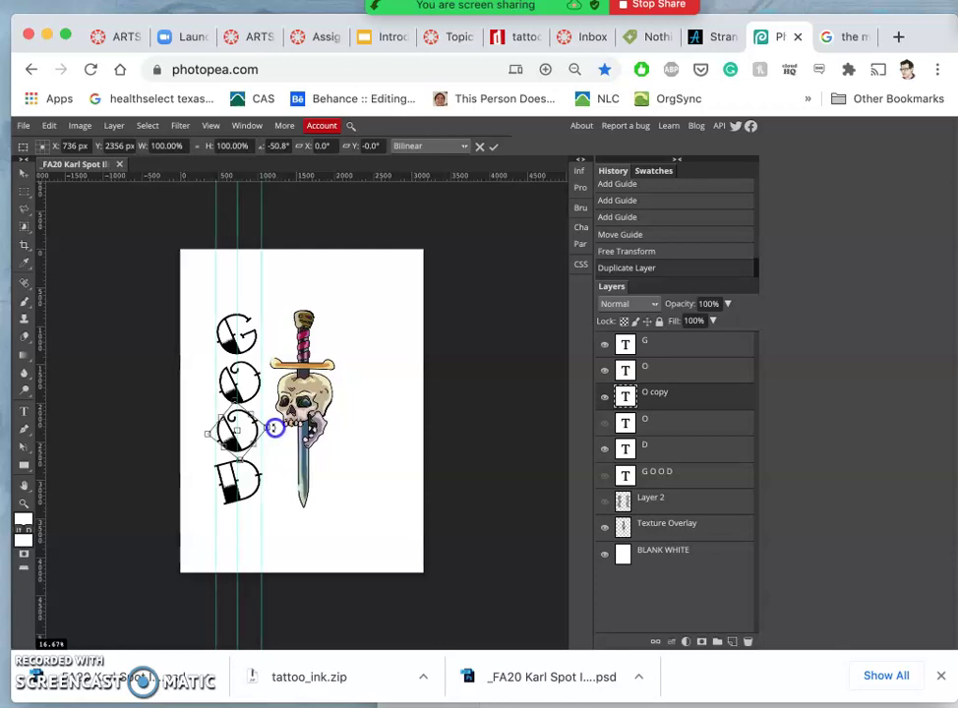
left_click_drag(258, 441, 277, 431)
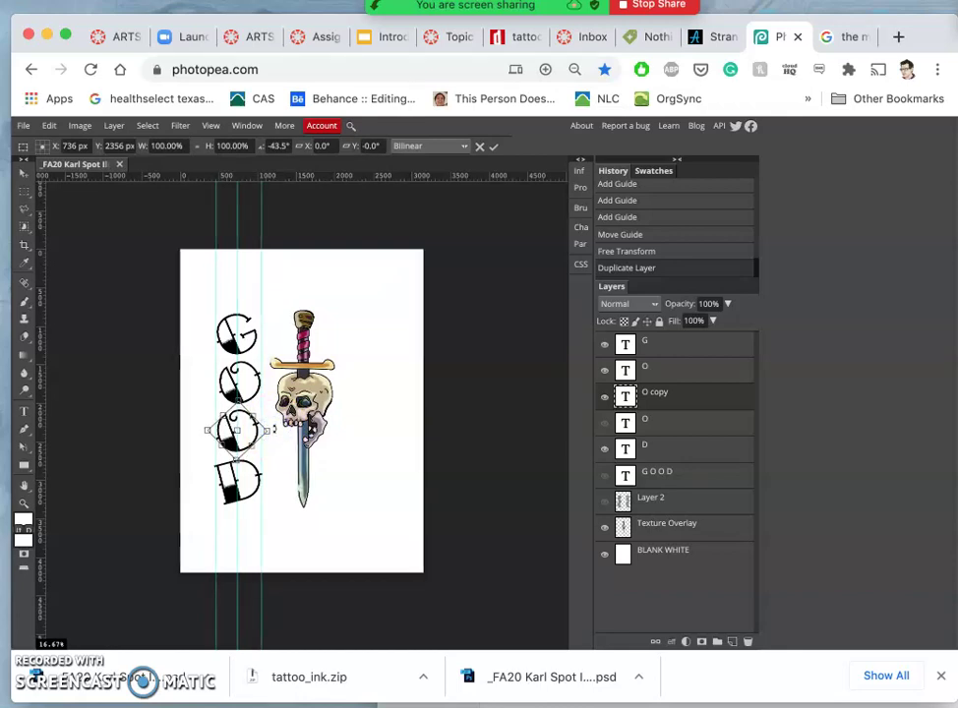
key("Return")
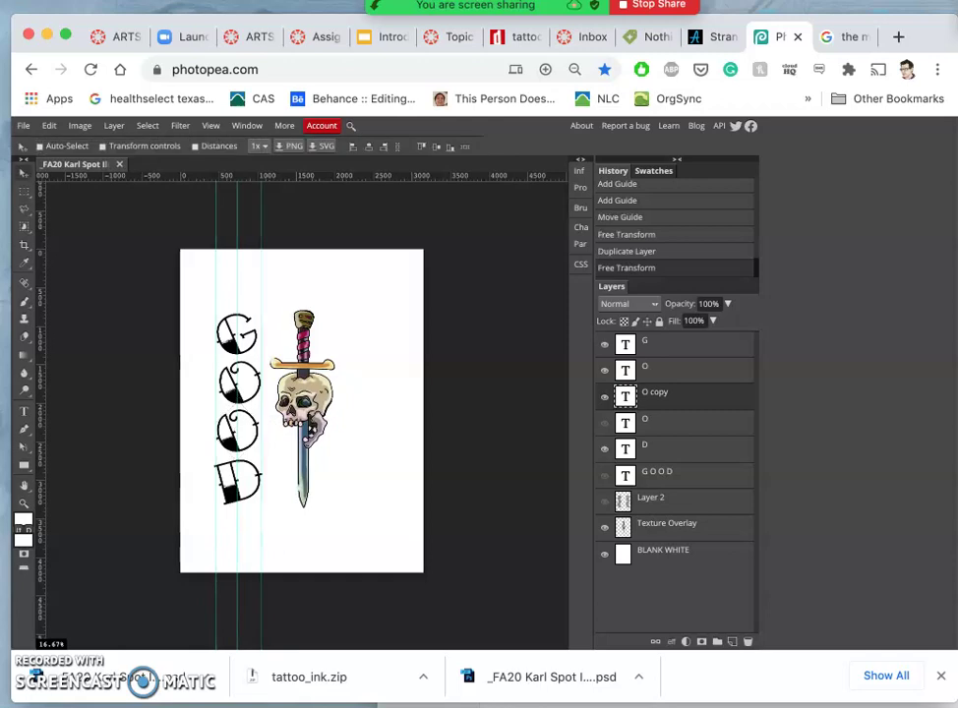
Hide the original O layer, keep the rotated copy visible, and select the D layer.
left_click(605, 423)
left_click(605, 399)
left_click(605, 399)
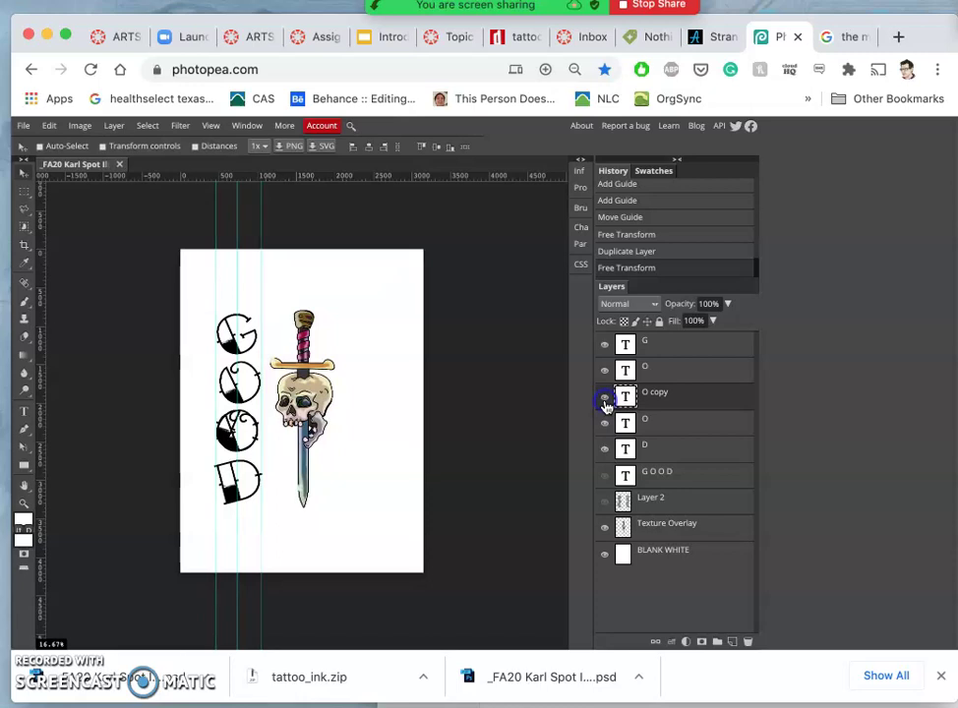
left_click(605, 424)
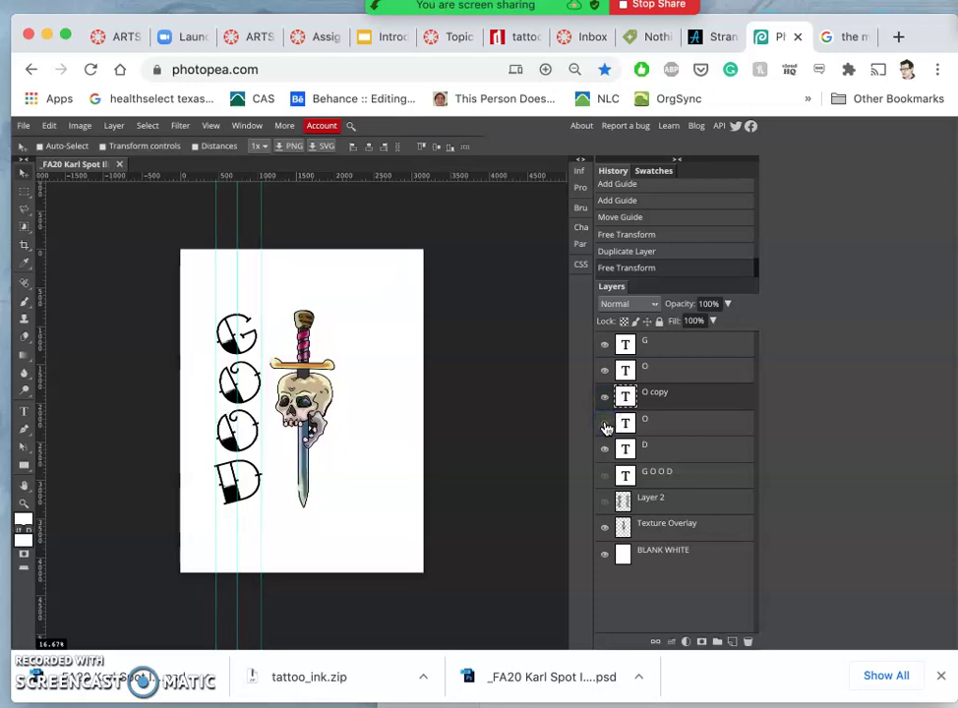
left_click(622, 448)
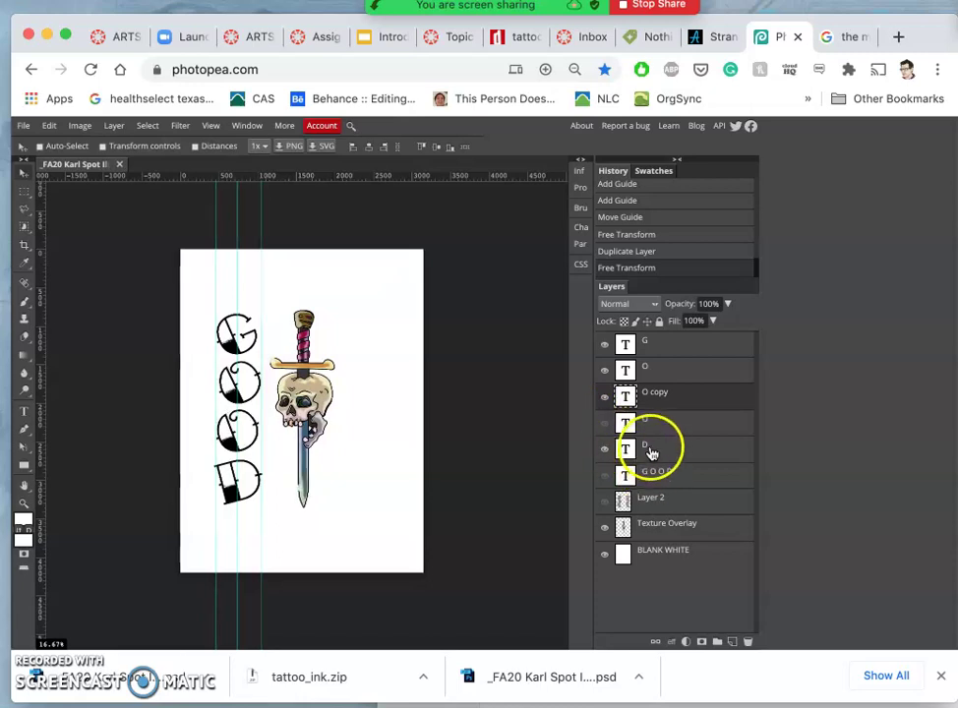
left_click(284, 478)
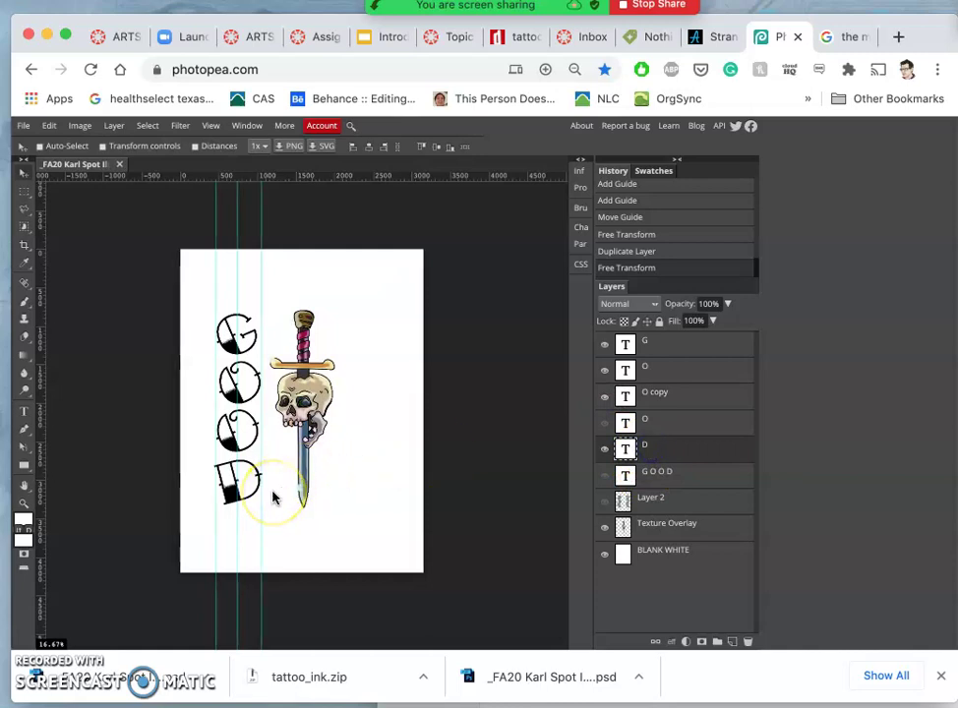
Narrow the D to about 96% width, then select the first O layer.
key("super+t")
left_click(213, 484)
left_click_drag(213, 483, 215, 484)
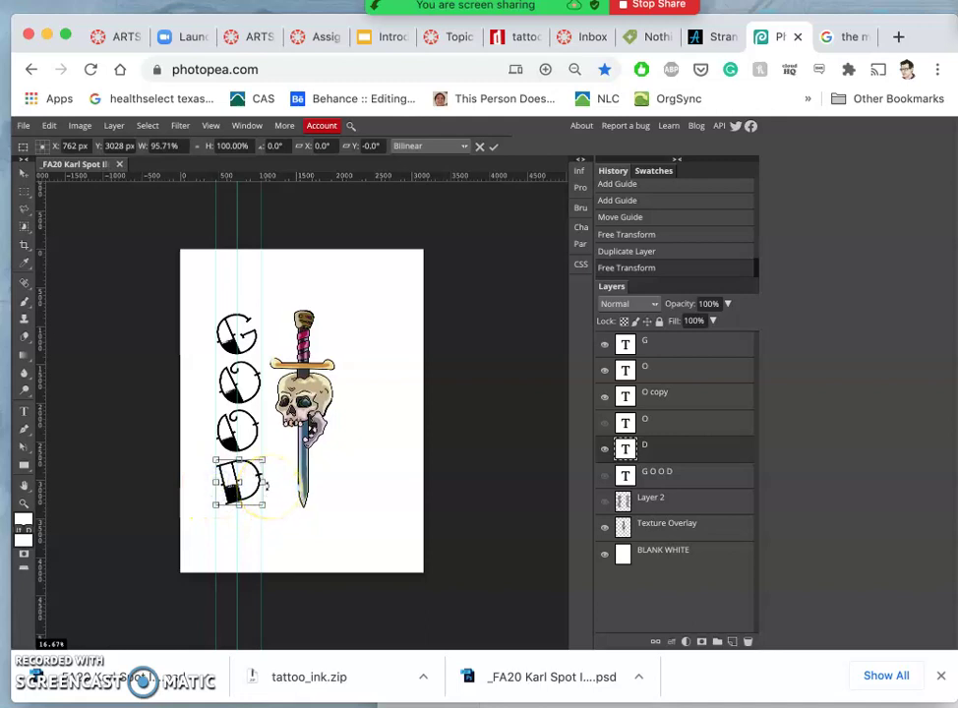
left_click(265, 484)
key("Return")
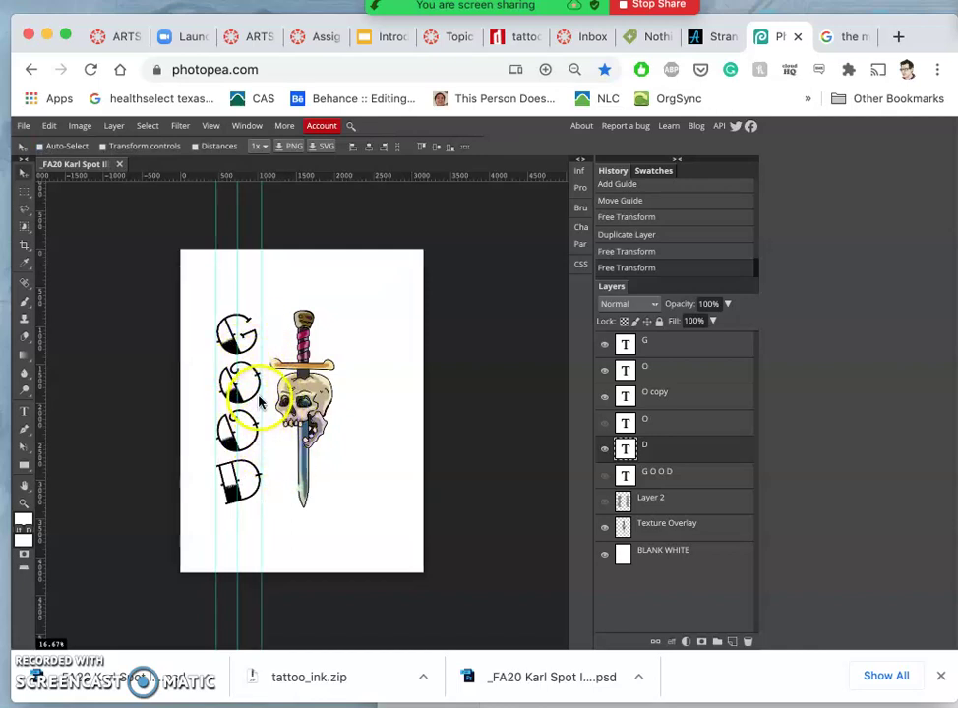
left_click(647, 372)
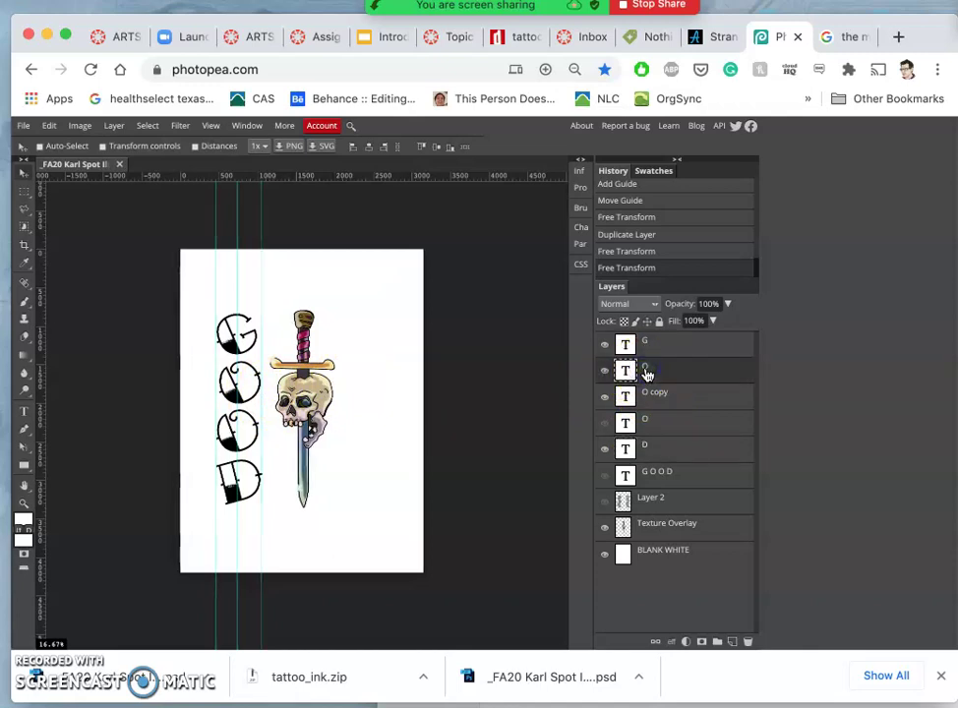
Tilt the first O a few degrees and hide the canvas guides.
key("super+t")
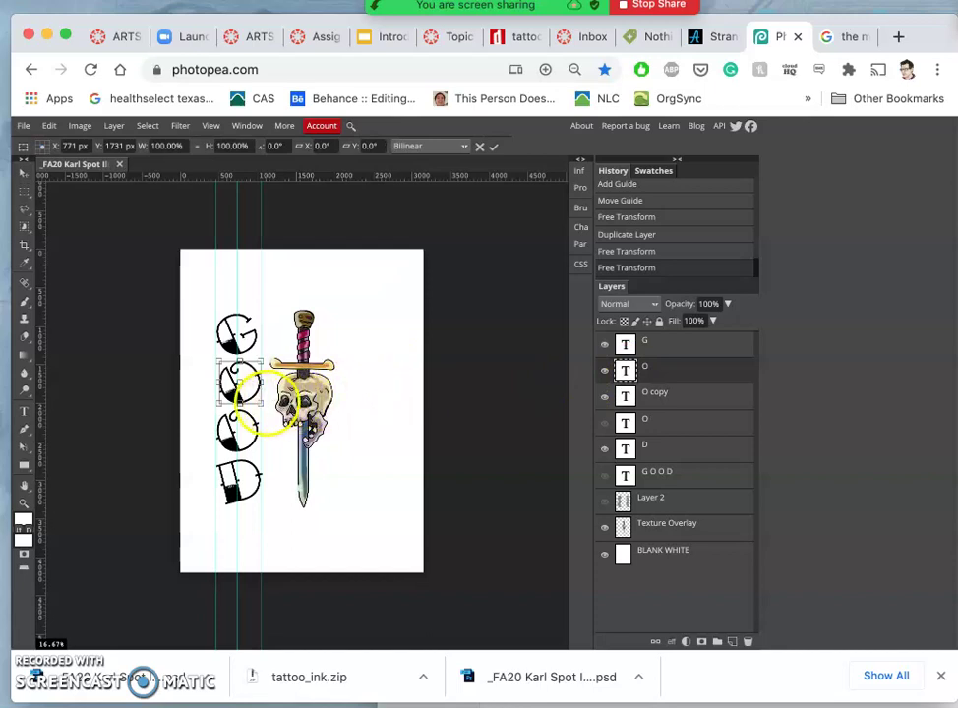
left_click(265, 404)
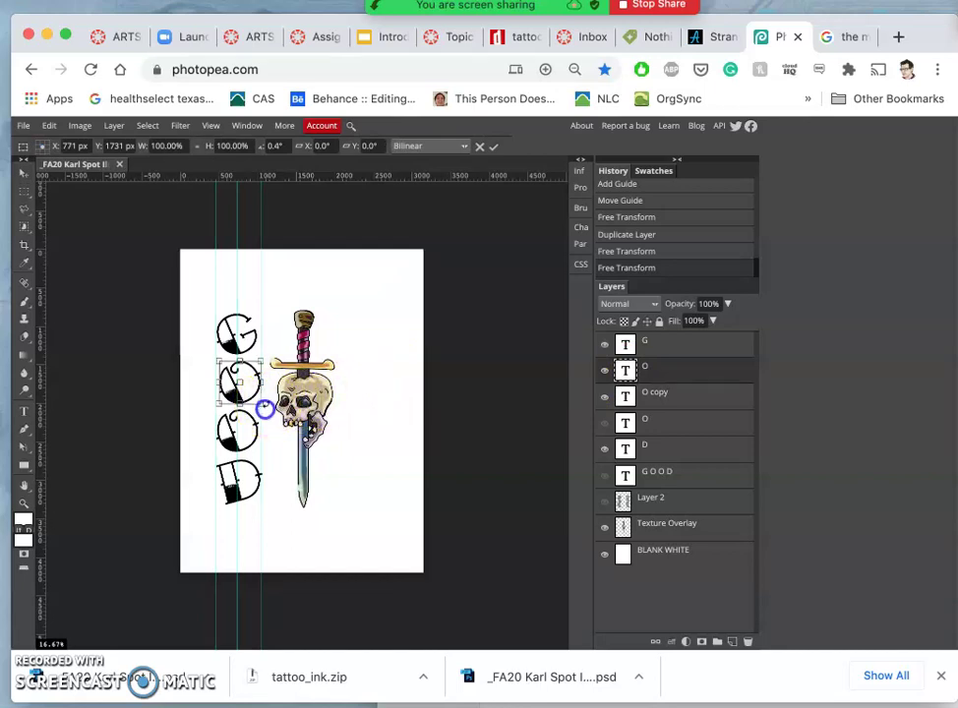
left_click_drag(266, 407, 262, 409)
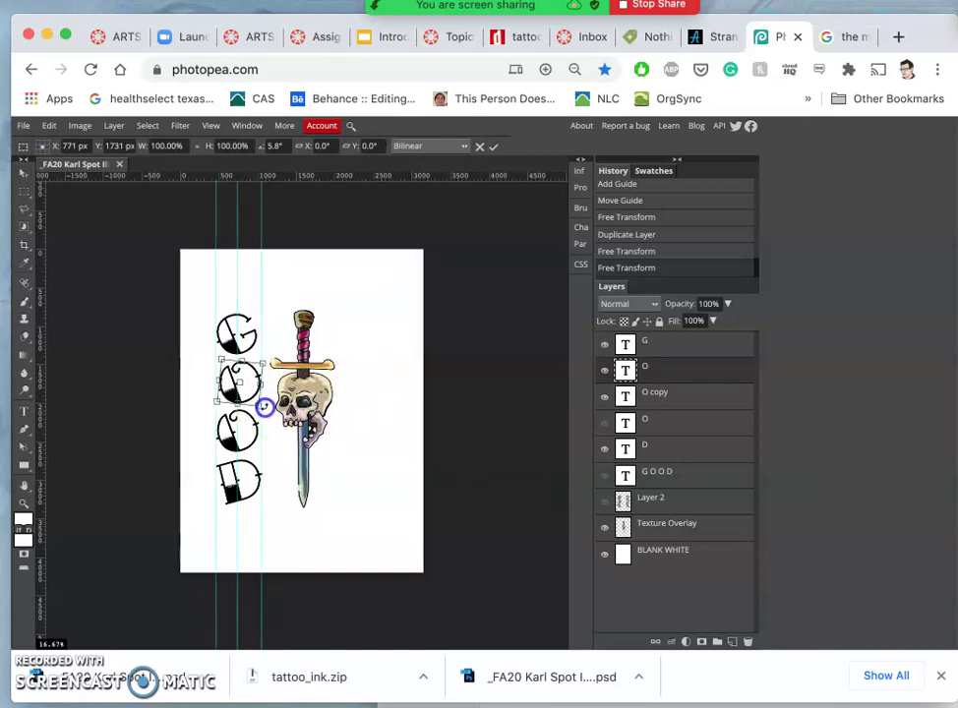
key("Return")
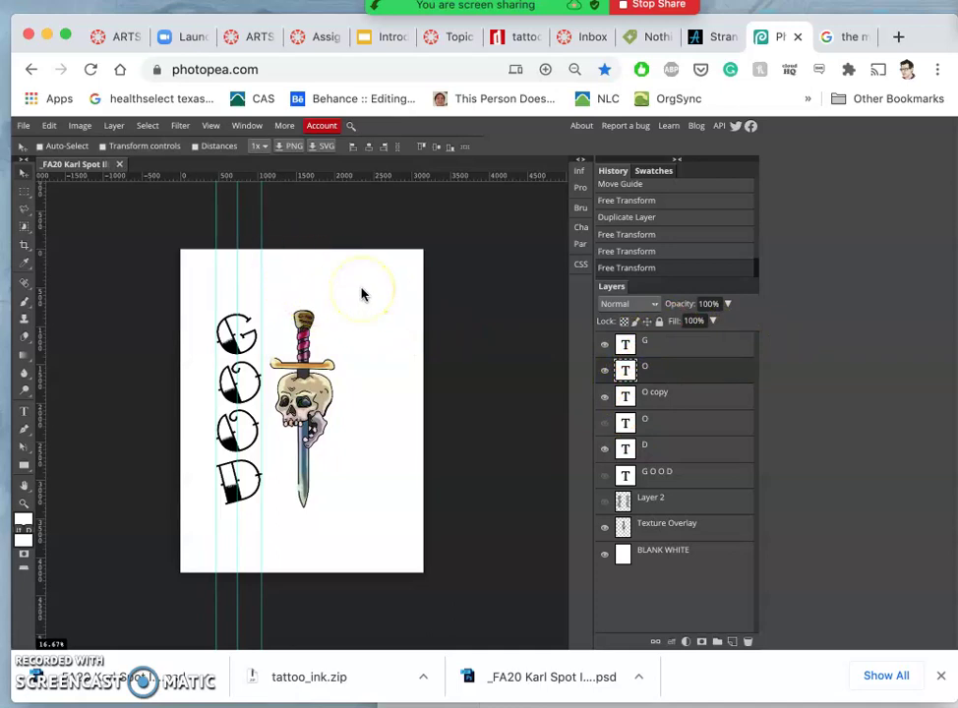
key("ctrl+semicolon")
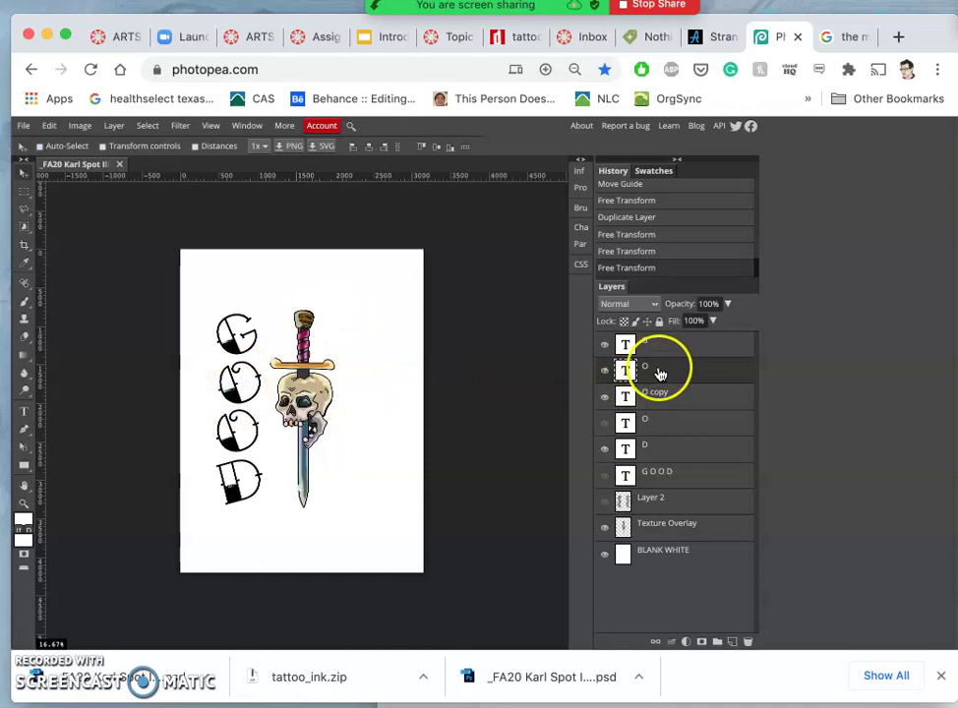
Enlarge the first O to about 106% and nudge it into the second slot.
key("super+t")
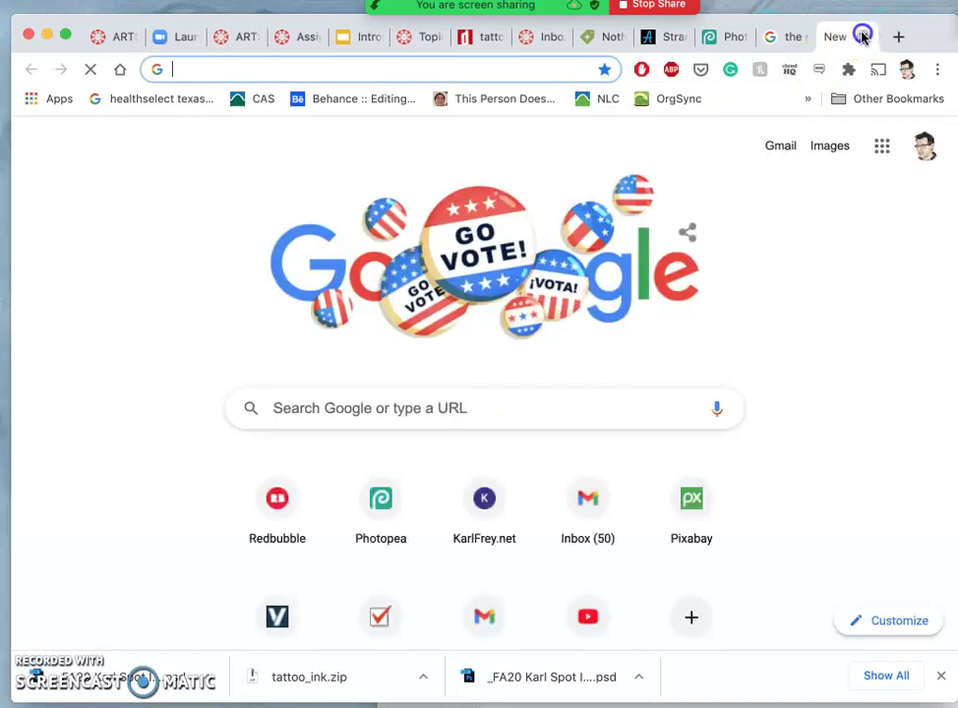
left_click(864, 36)
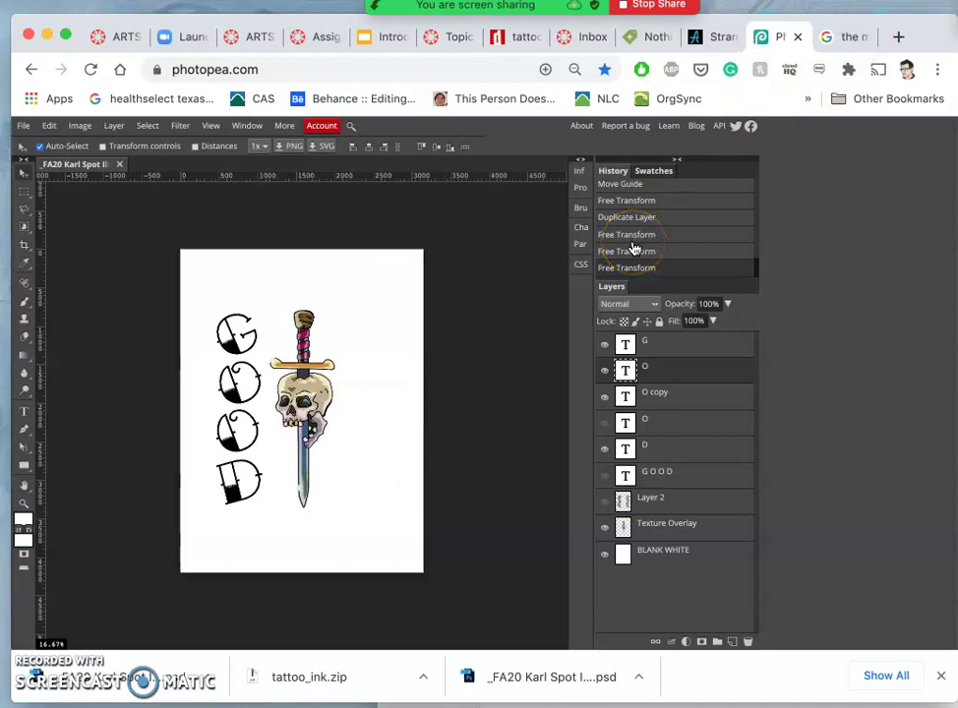
key("ctrl+t")
left_click_drag(259, 402, 263, 405)
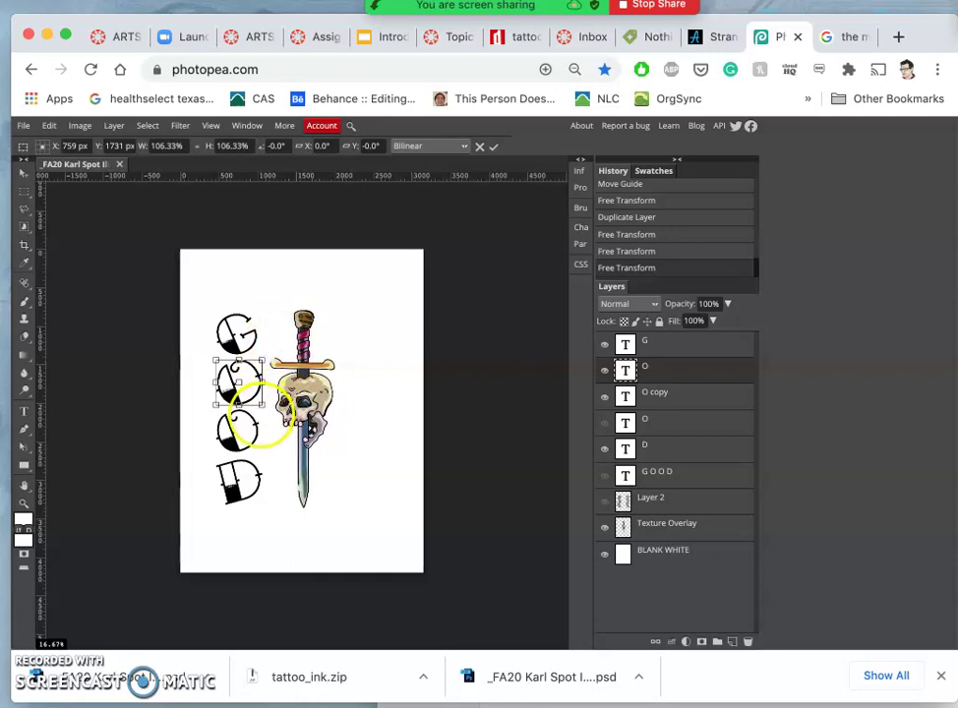
key("Return")
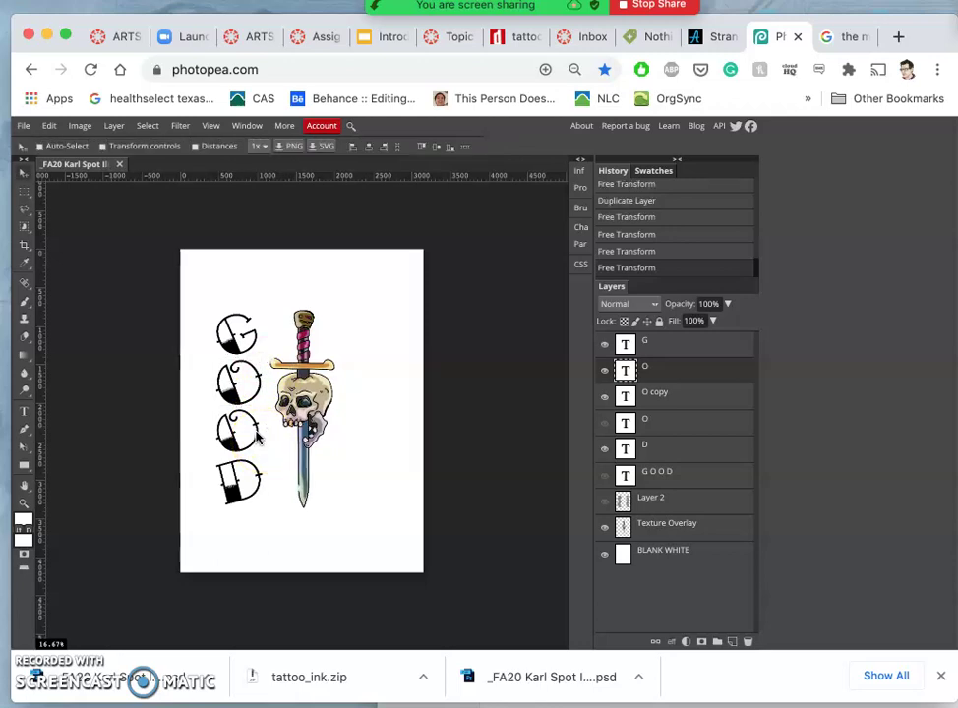
left_click_drag(257, 440, 248, 369)
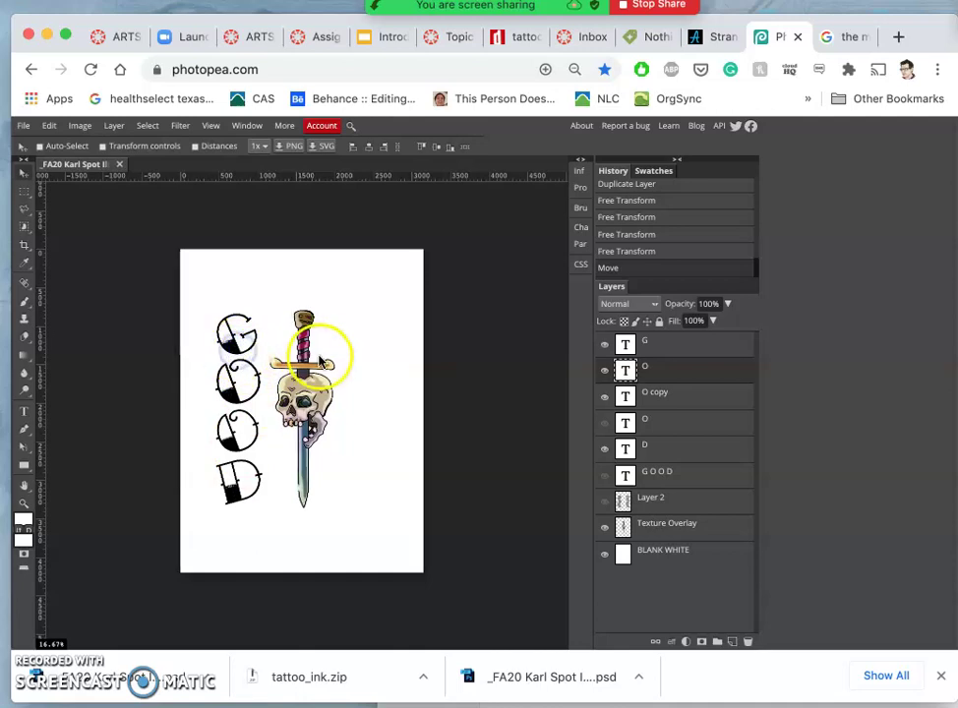
Tilt the G letter a few degrees.
left_click(655, 347)
key("ctrl+t")
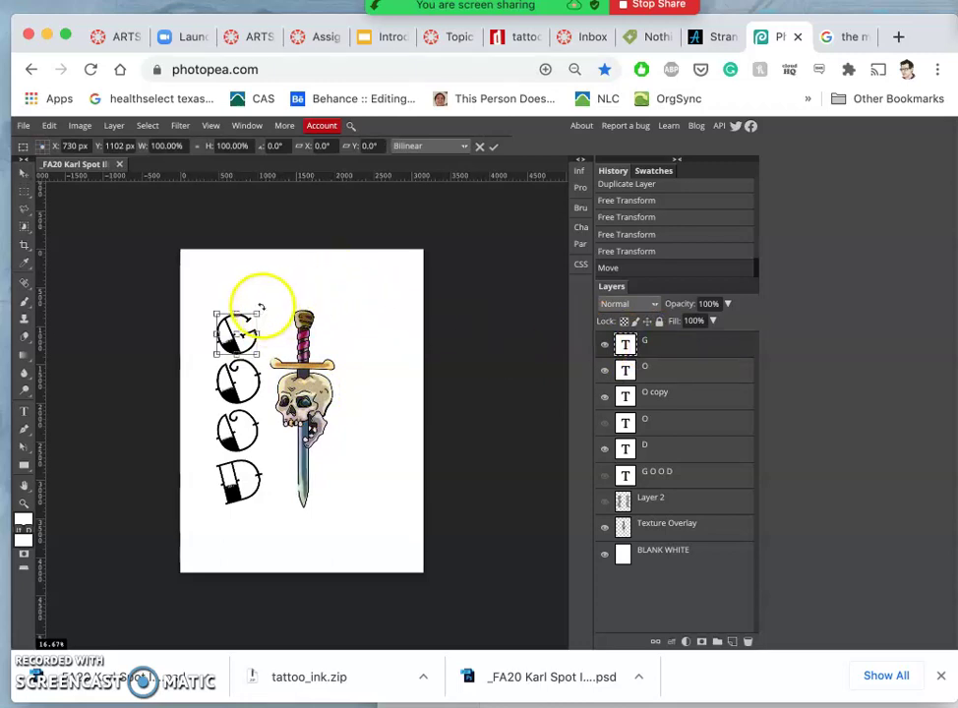
left_click_drag(260, 308, 263, 307)
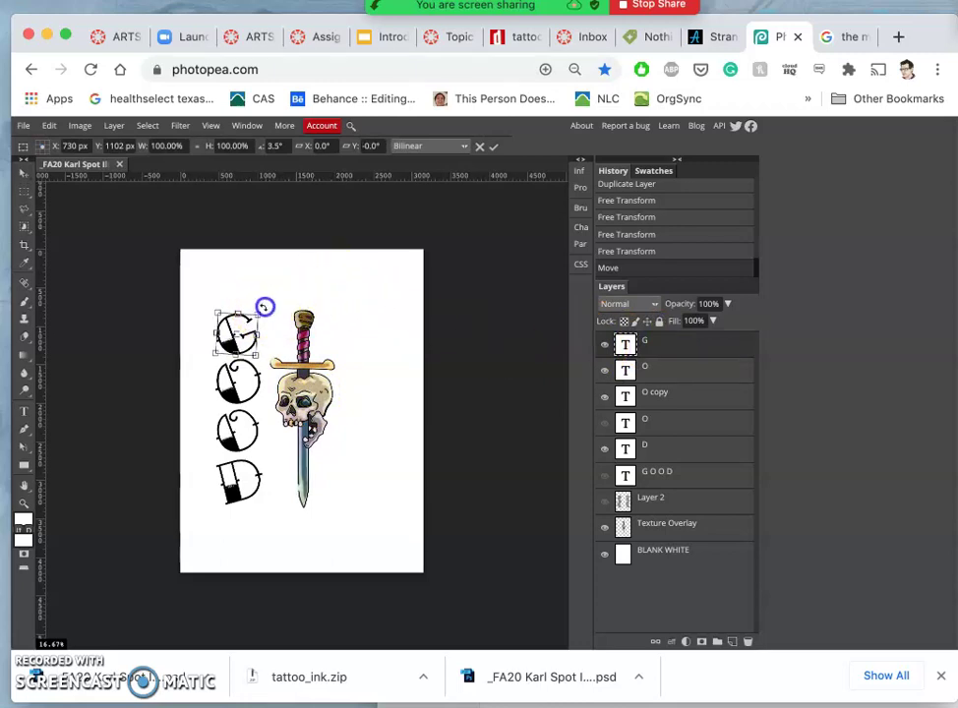
key("Return")
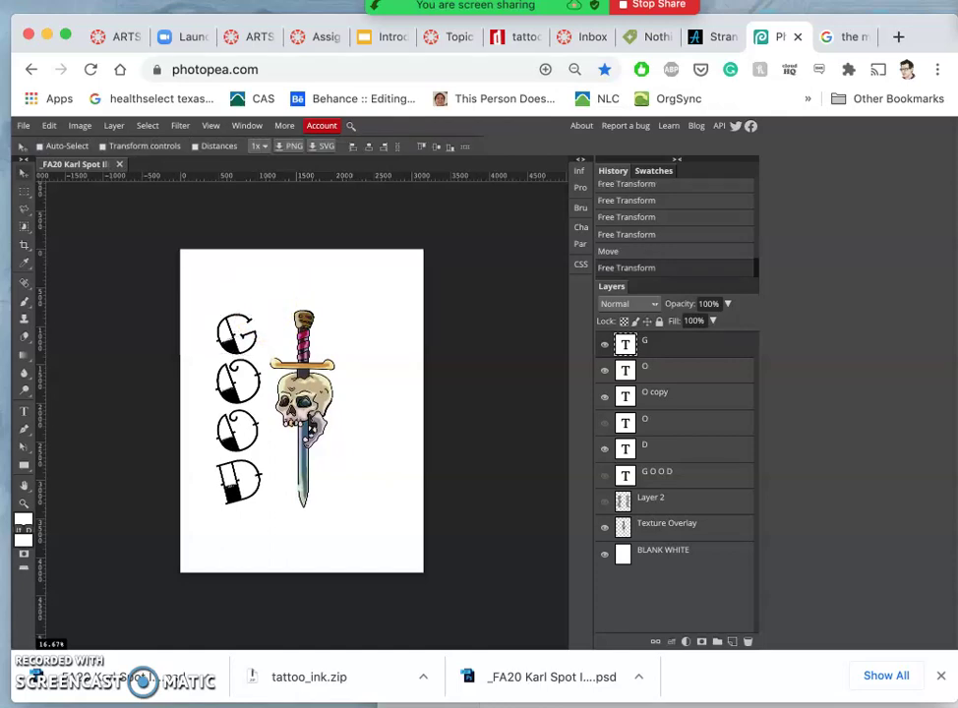
left_click(254, 475)
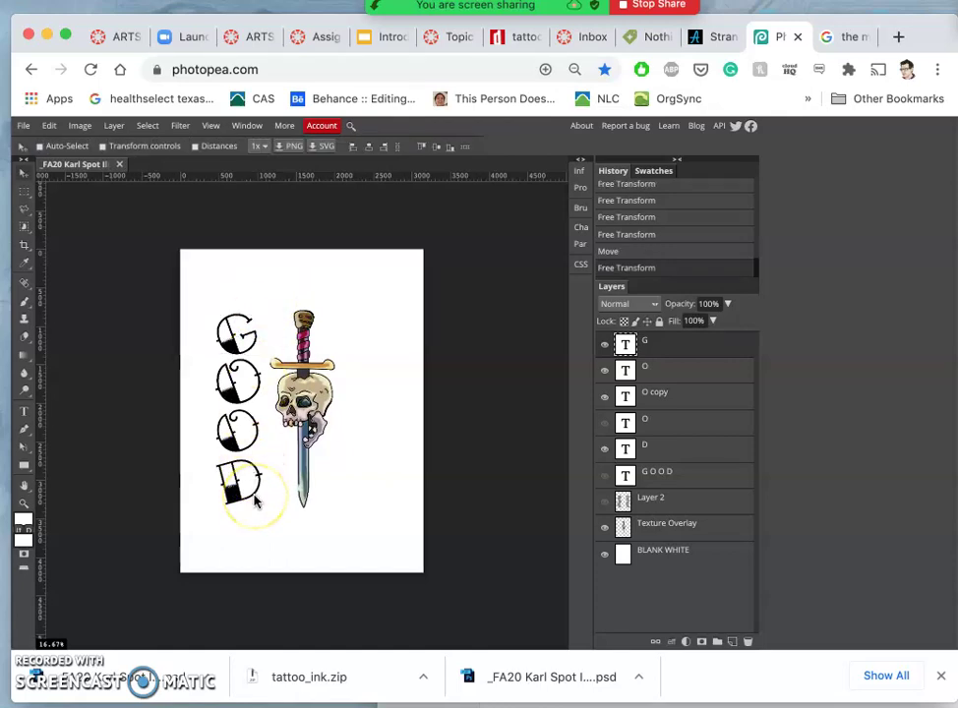
left_click(239, 496)
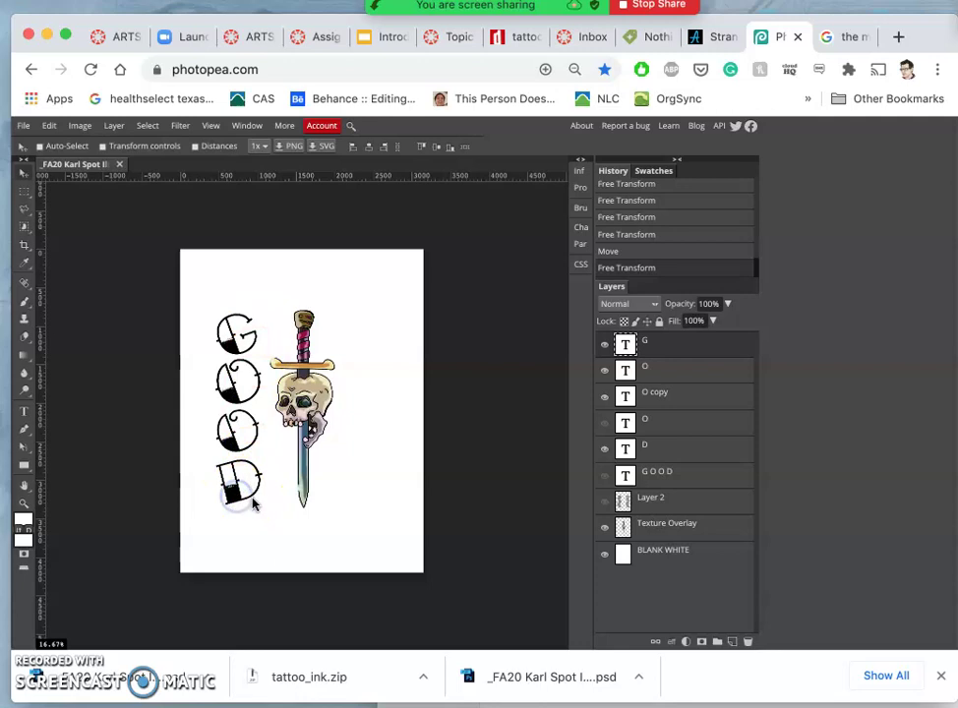
left_click(271, 508)
Rotate the D about -5.2° and reposition it within the letter column.
left_click(662, 450)
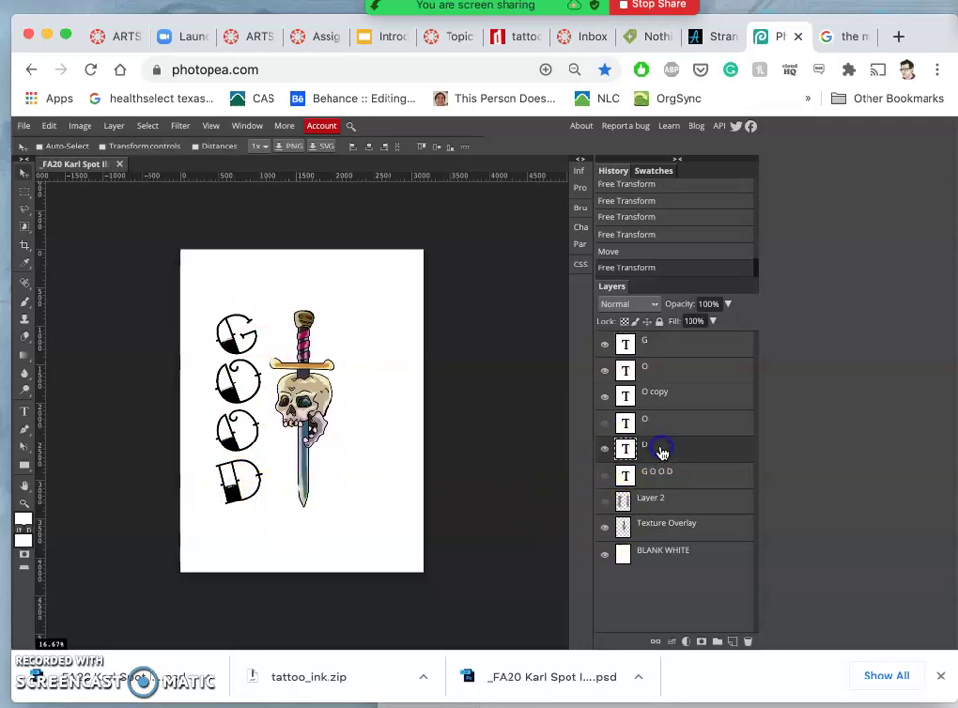
key("super+alt+t")
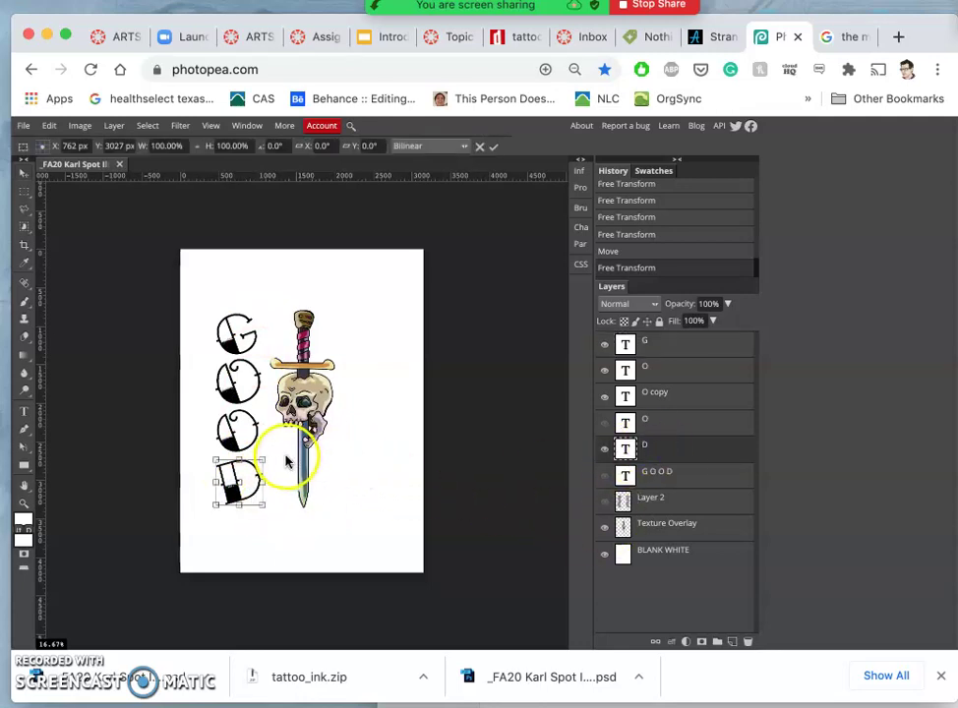
left_click_drag(266, 452, 268, 451)
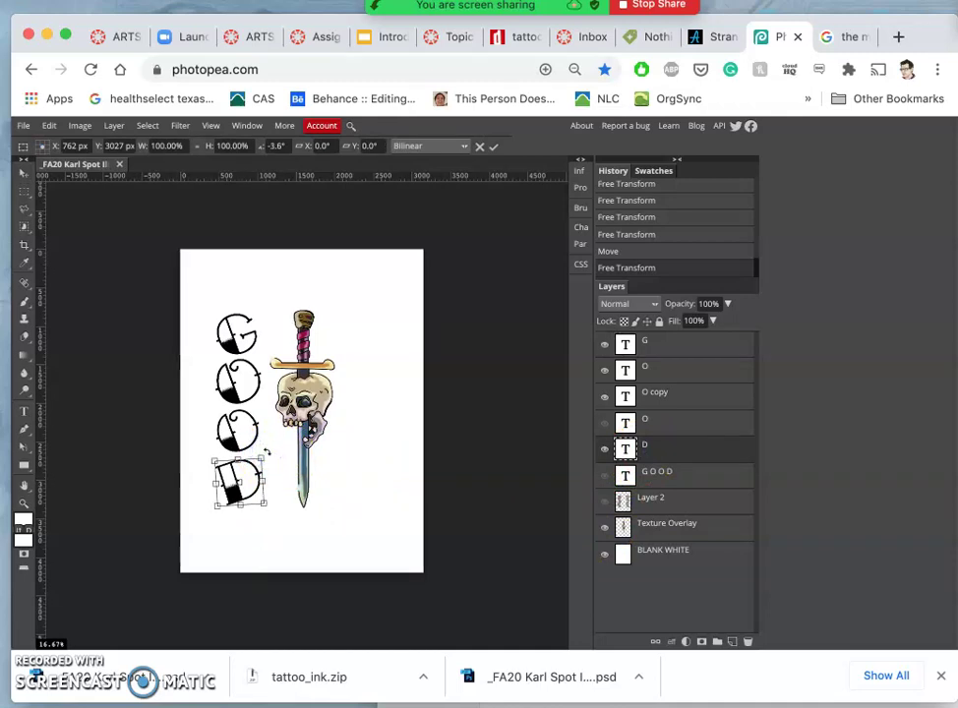
left_click_drag(265, 452, 267, 448)
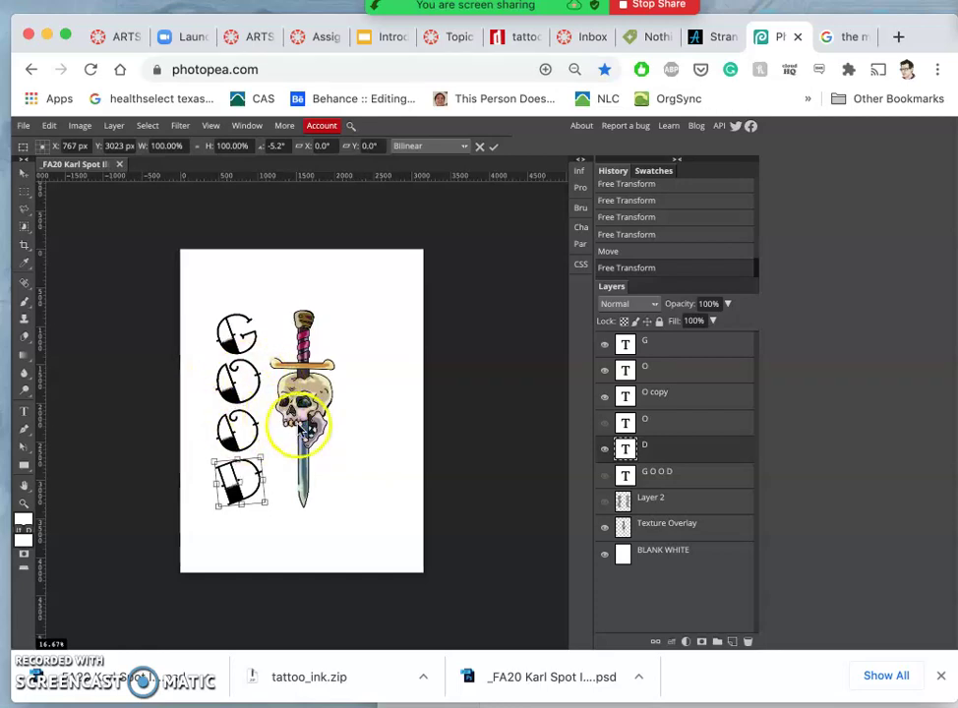
key("Return")
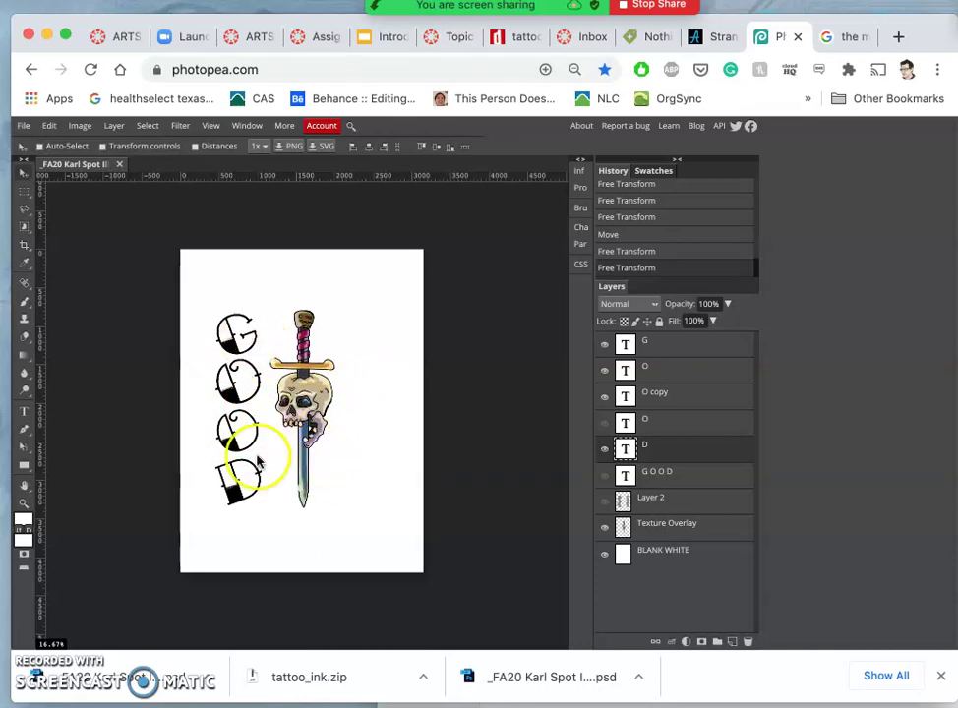
mouse_move(44, 385)
left_mouse_down()
mouse_move(247, 411)
mouse_move(38, 375)
left_mouse_up()
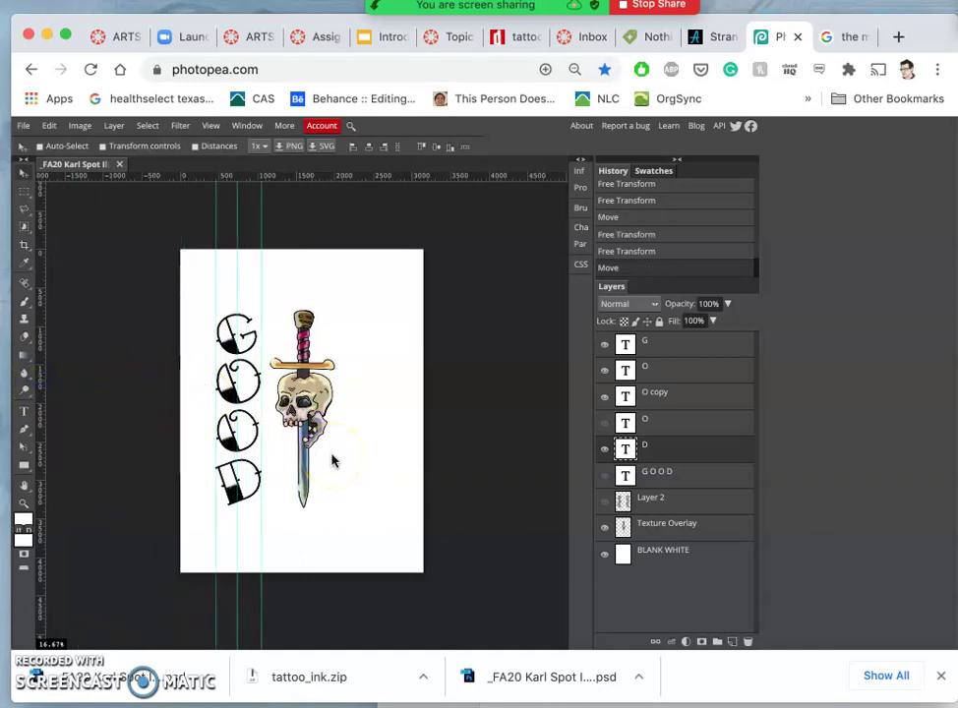
Zoom in and move the D layer above the spare O layer.
left_click(560, 379)
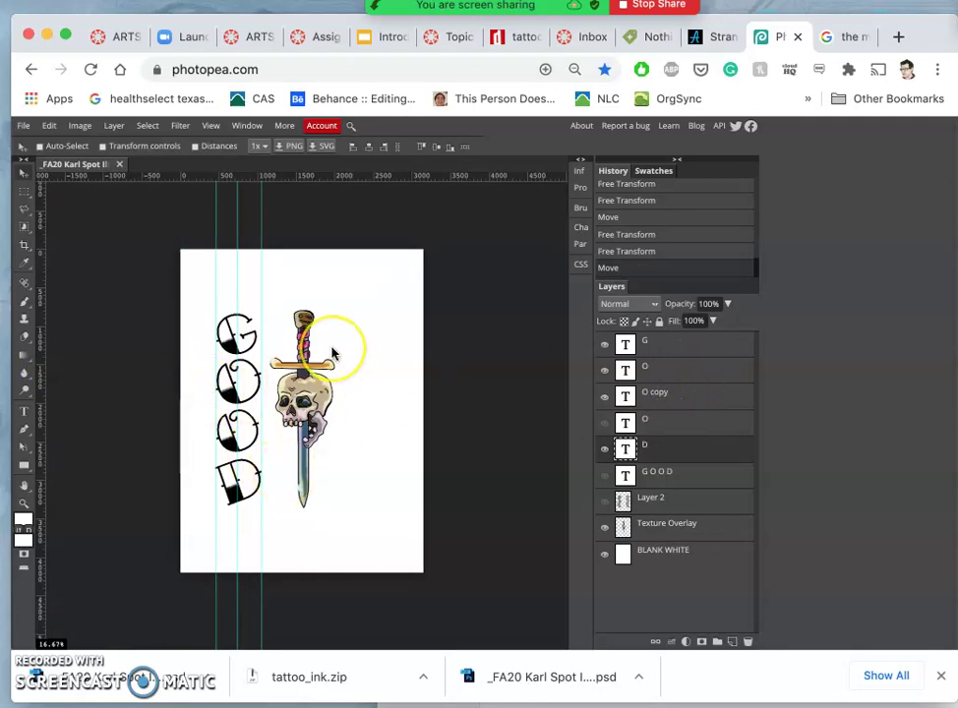
key("super+plus")
key("super+plus")
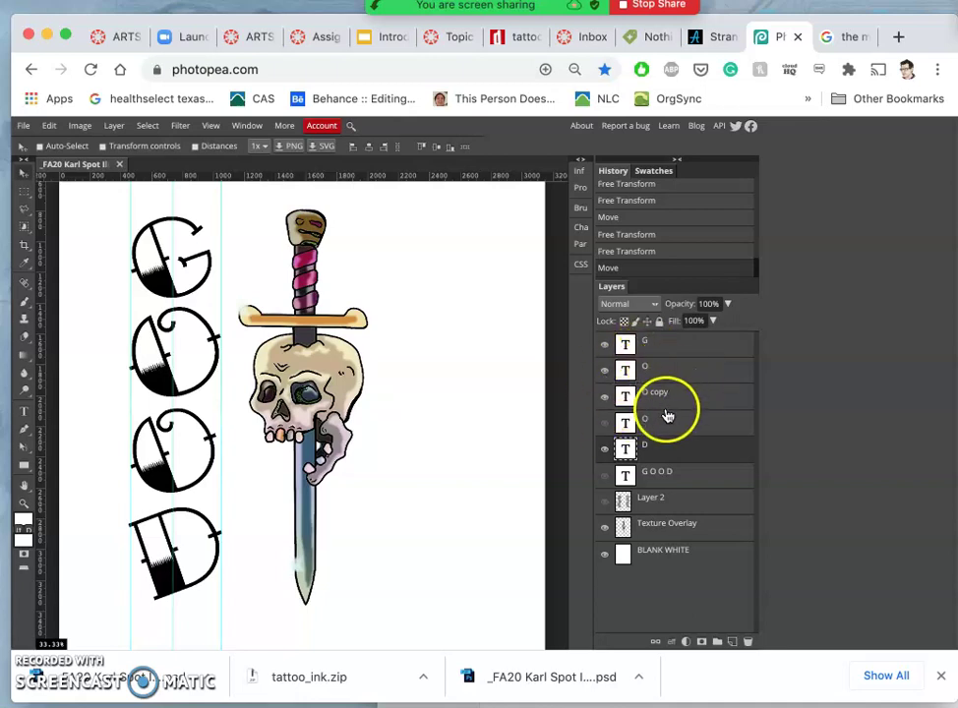
left_click_drag(658, 447, 659, 420)
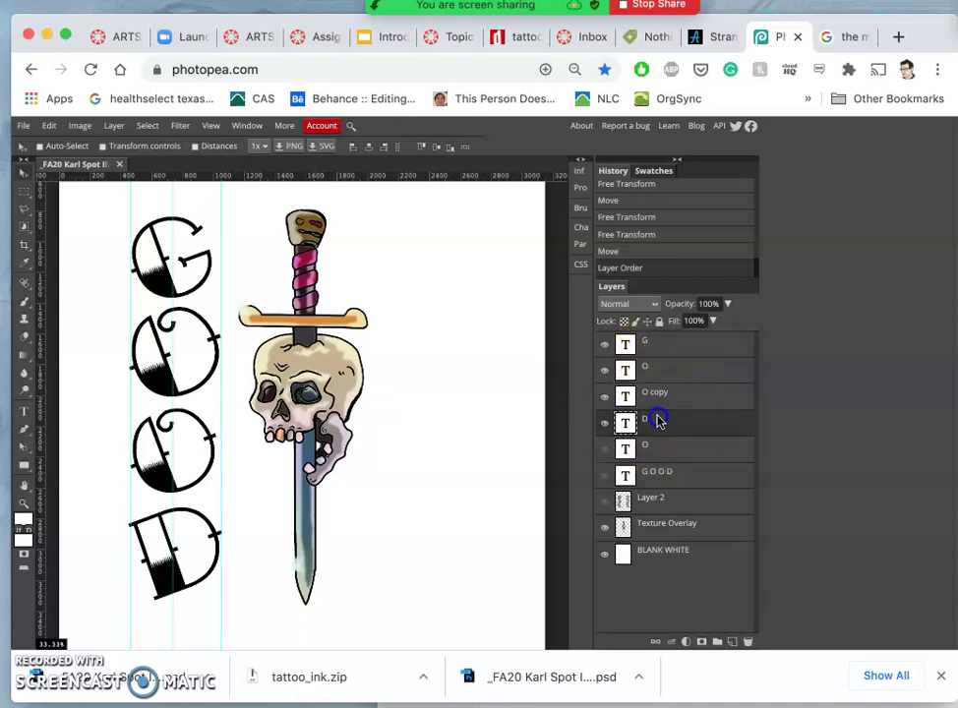
Delete the hidden spare O layer, restoring the G O O D layer deleted by mistake.
left_click(663, 476)
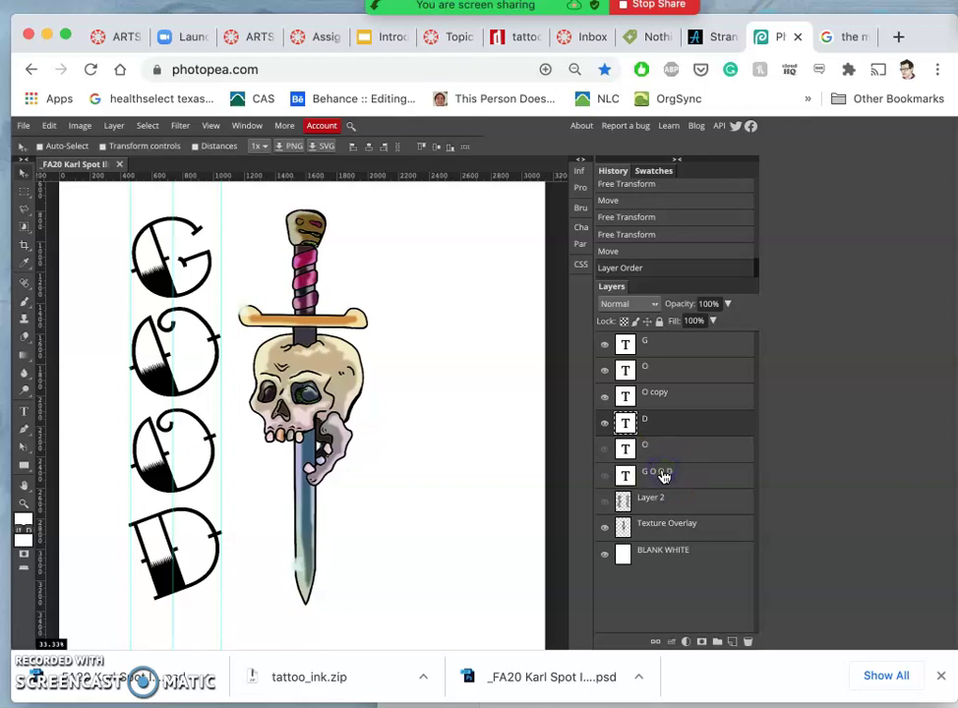
key("Delete")
left_click(632, 456)
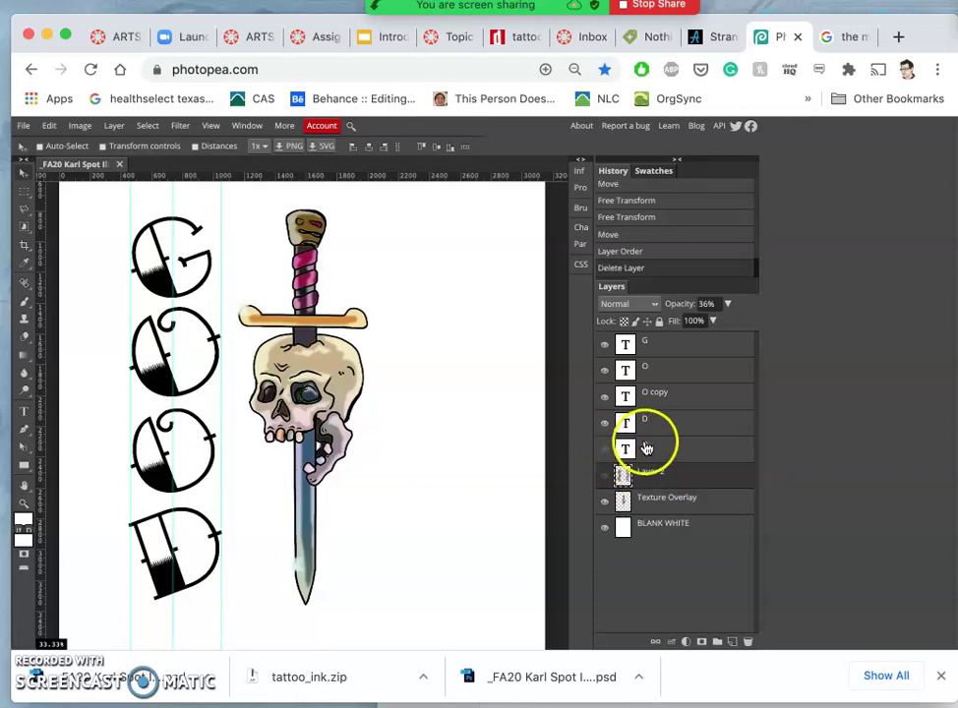
key("ctrl+z")
left_click(651, 453)
key("Delete")
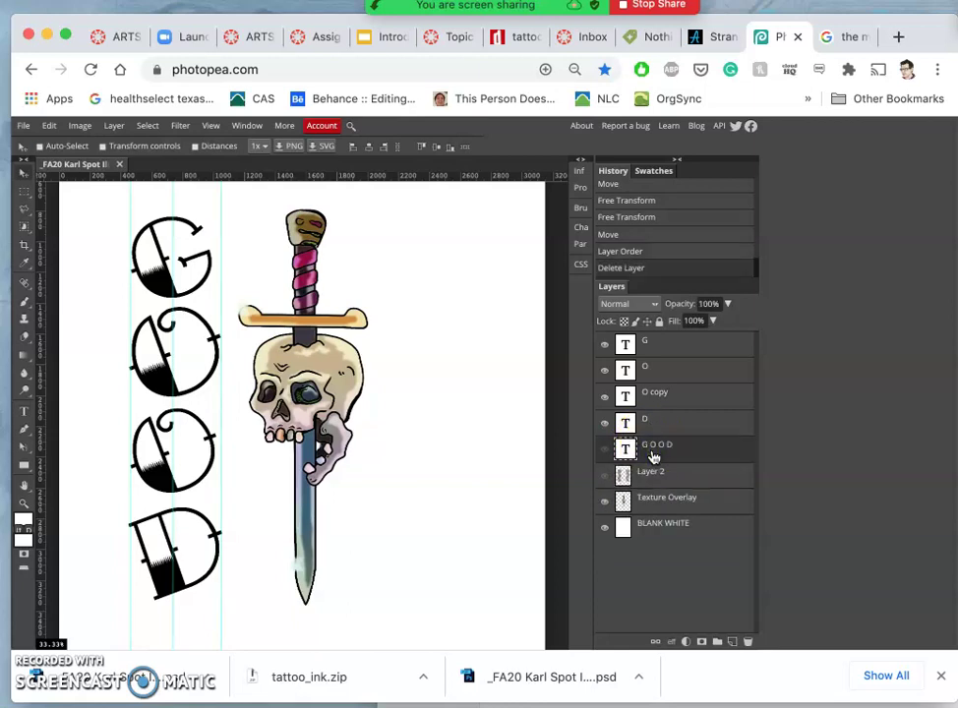